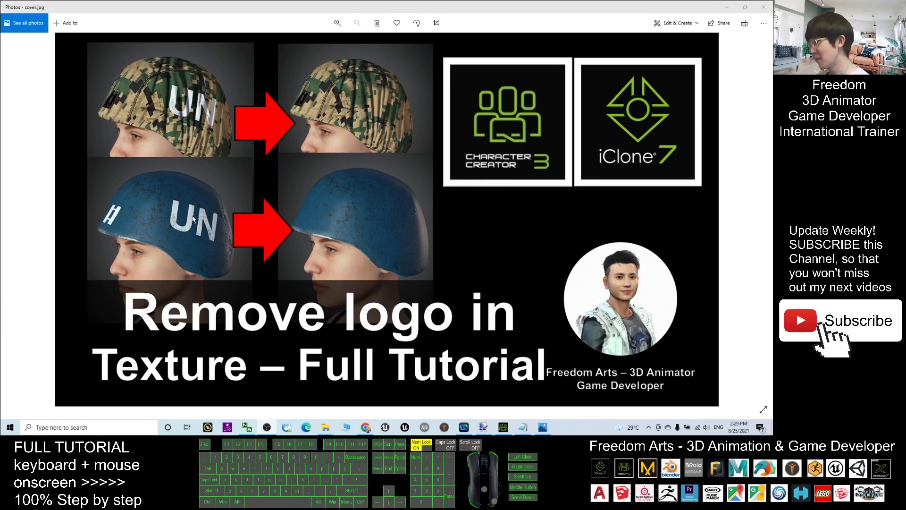
# Switch to Character Creator and fit the blue UN helmet on the character's head, inspecting its front and side logos.
pyautogui.click(504, 427)
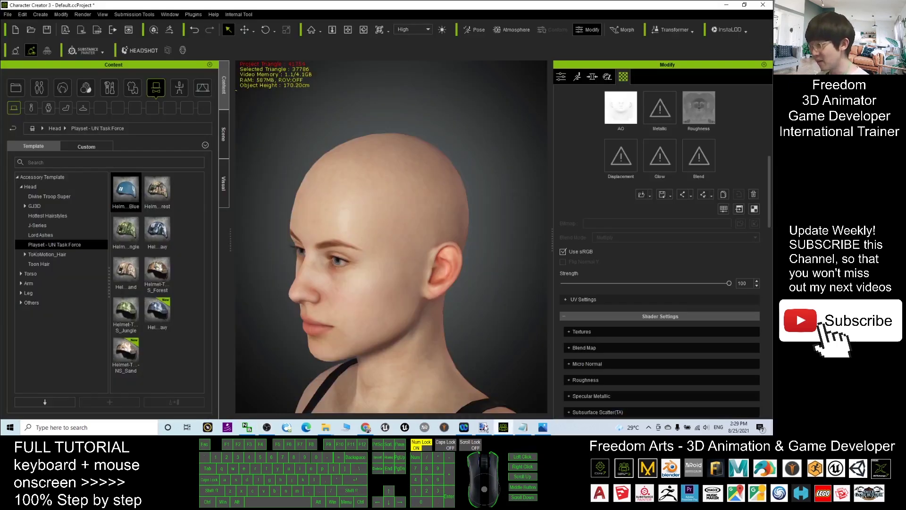
pyautogui.moveTo(378, 275); pyautogui.dragTo(432, 276)
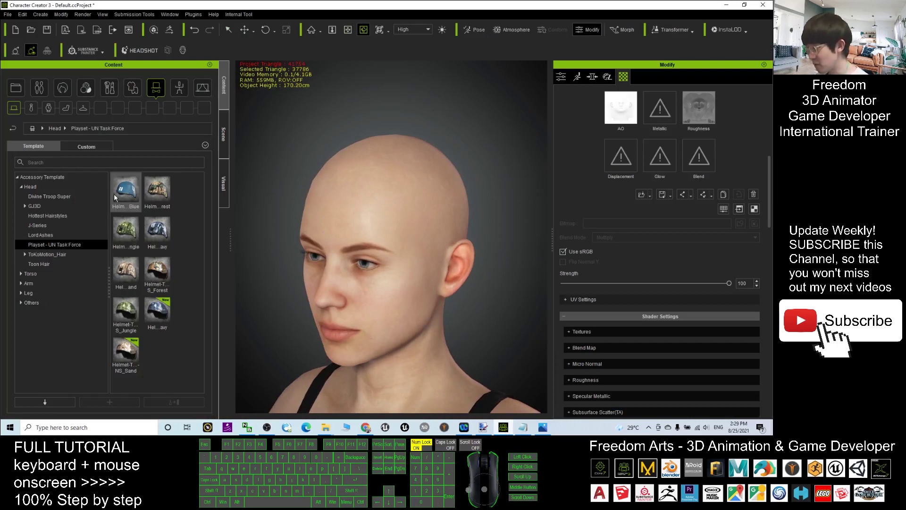
pyautogui.moveTo(122, 201); pyautogui.dragTo(383, 270)
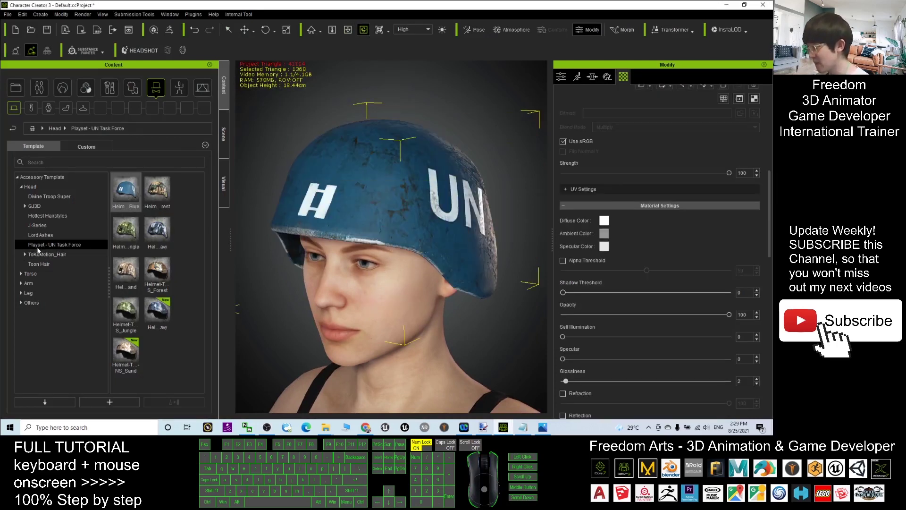
pyautogui.moveTo(288, 224); pyautogui.dragTo(368, 189)
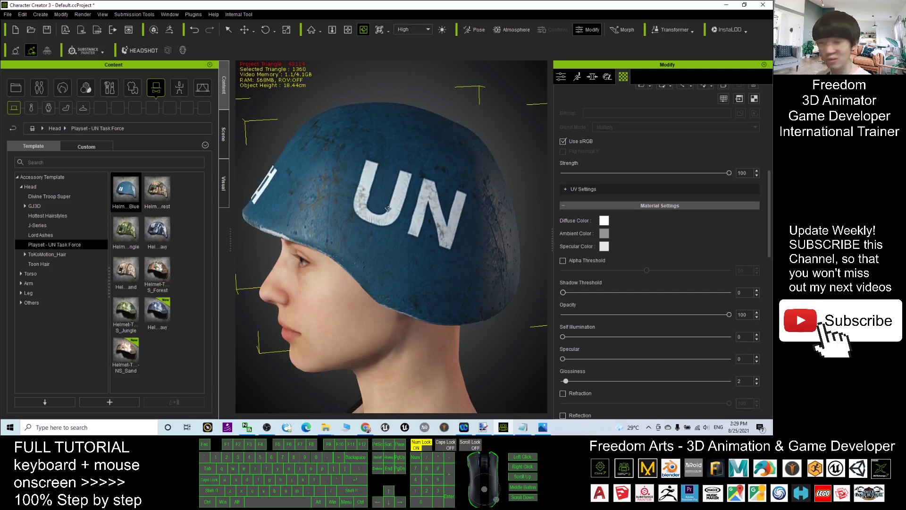
pyautogui.moveTo(434, 227); pyautogui.dragTo(261, 239)
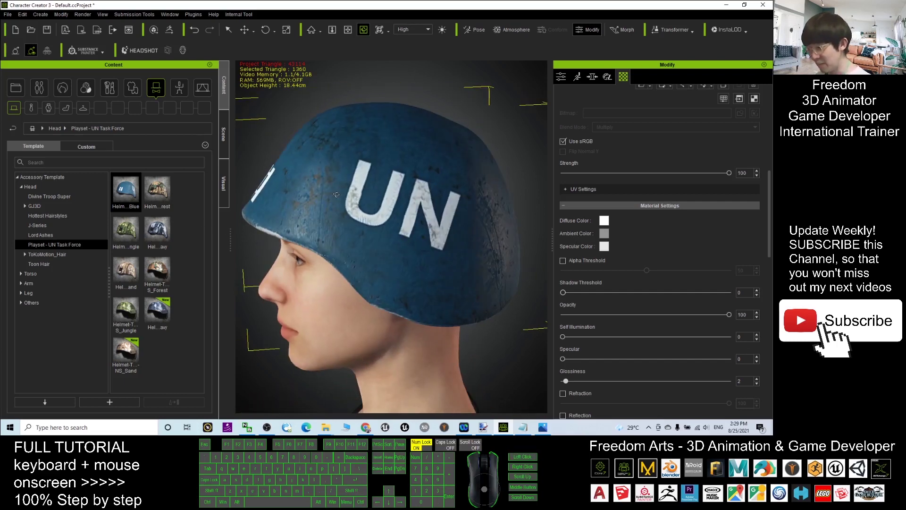
# Replace the blue helmet on the character's head with the forest camouflage UN helmet.
pyautogui.press('Delete')
pyautogui.moveTo(160, 194); pyautogui.dragTo(375, 210)
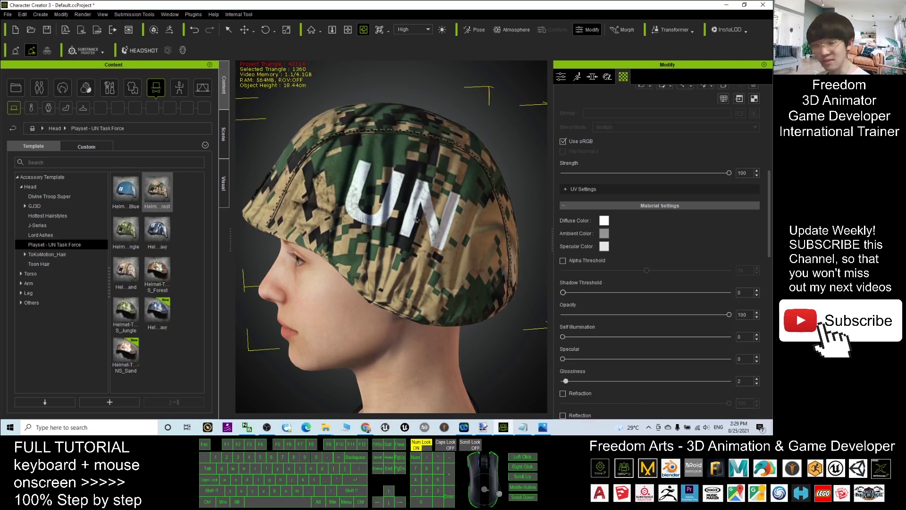
pyautogui.moveTo(376, 227); pyautogui.dragTo(401, 220)
pyautogui.scroll(-3, 401, 219)
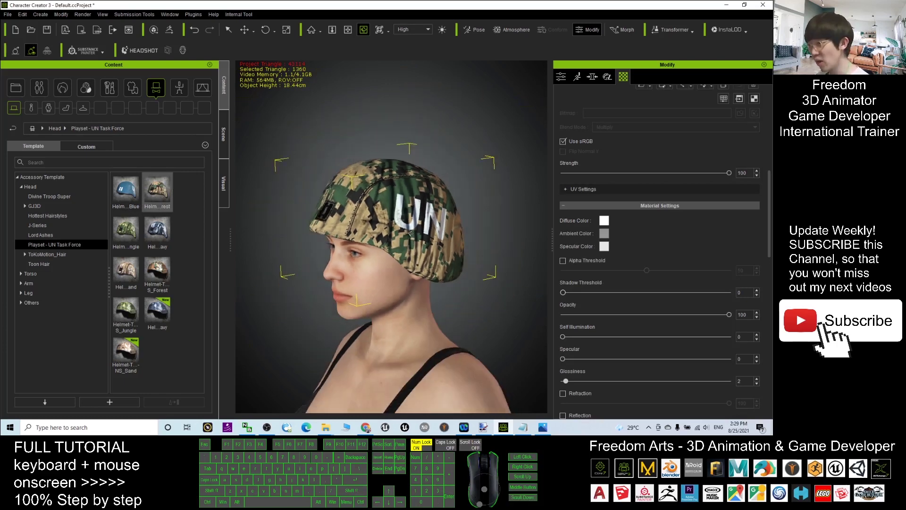
# Clear the cover image and YouTube Studio windows off the desktop and bring Character Creator back to full size.
pyautogui.press('super+Down')
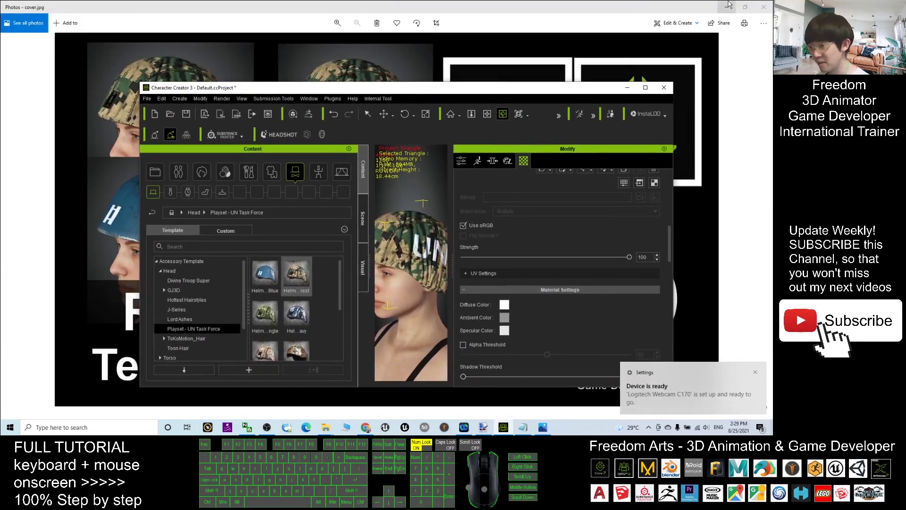
pyautogui.click(727, 6)
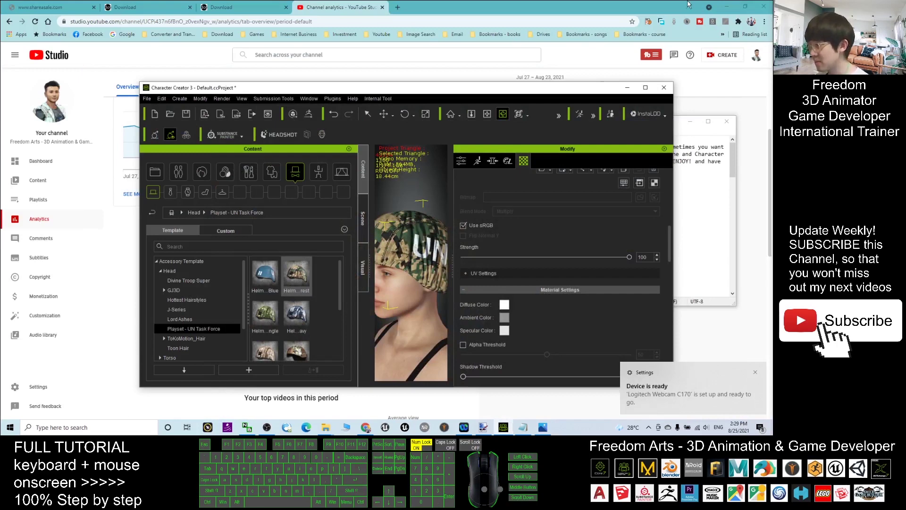
pyautogui.click(764, 7)
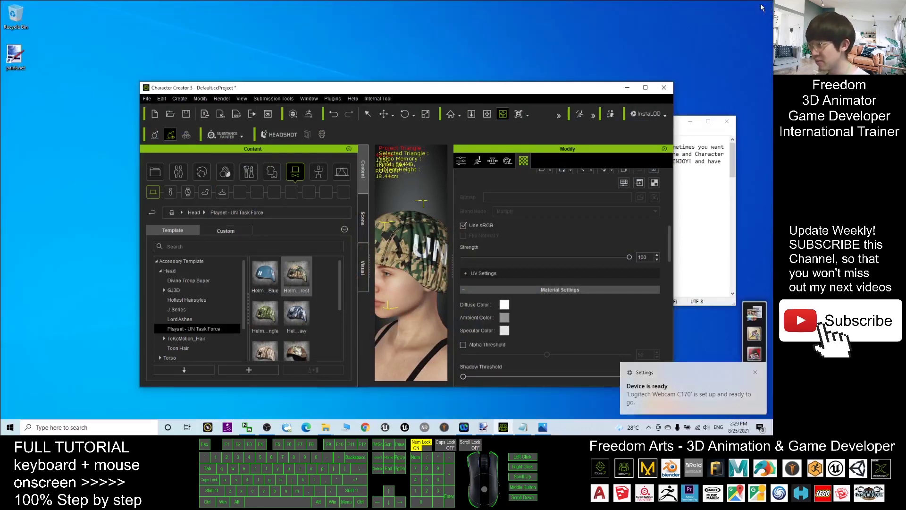
pyautogui.moveTo(536, 90); pyautogui.dragTo(497, 60)
pyautogui.doubleClick(498, 58)
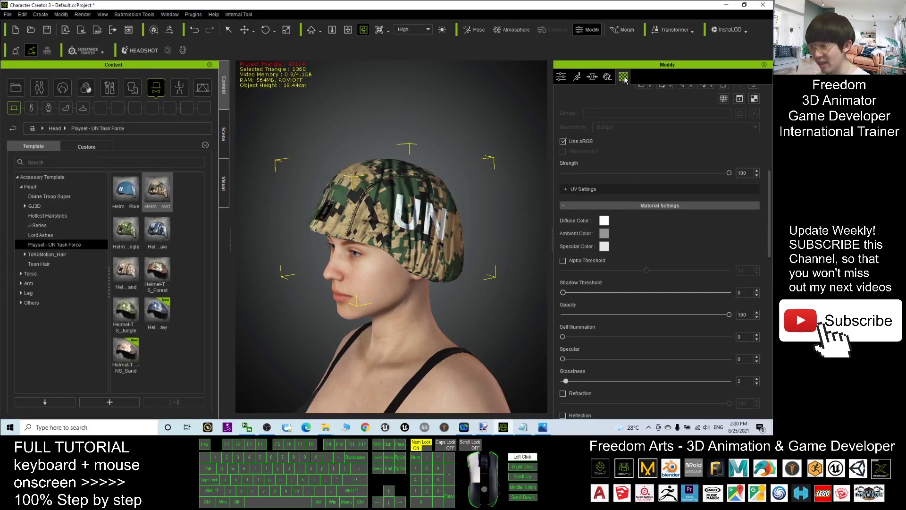
# Check the helmet's Rank material and select its Helmet material with the PBR shader.
pyautogui.moveTo(768, 194); pyautogui.dragTo(772, 117)
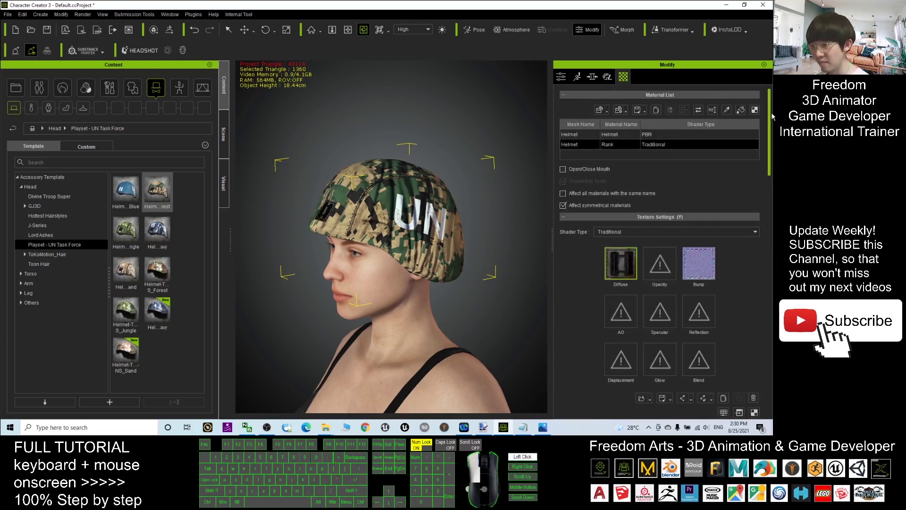
pyautogui.click(583, 135)
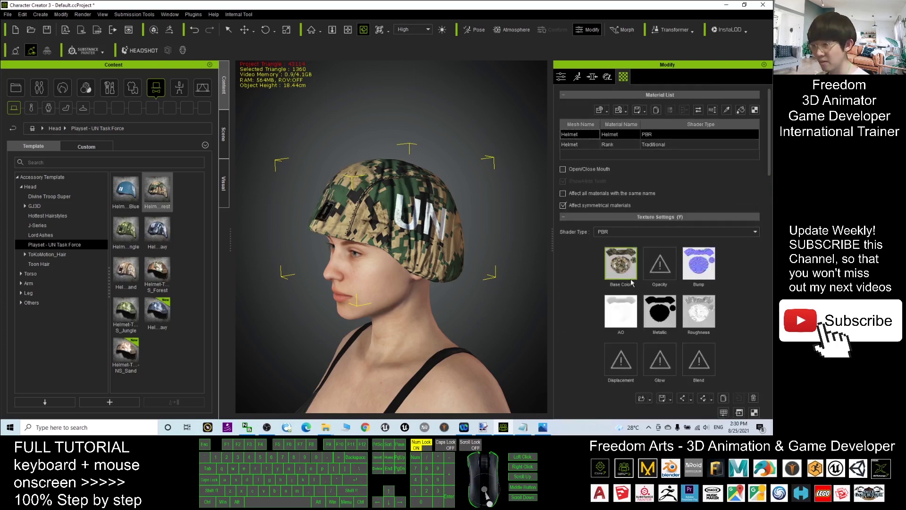
pyautogui.click(577, 145)
pyautogui.click(581, 135)
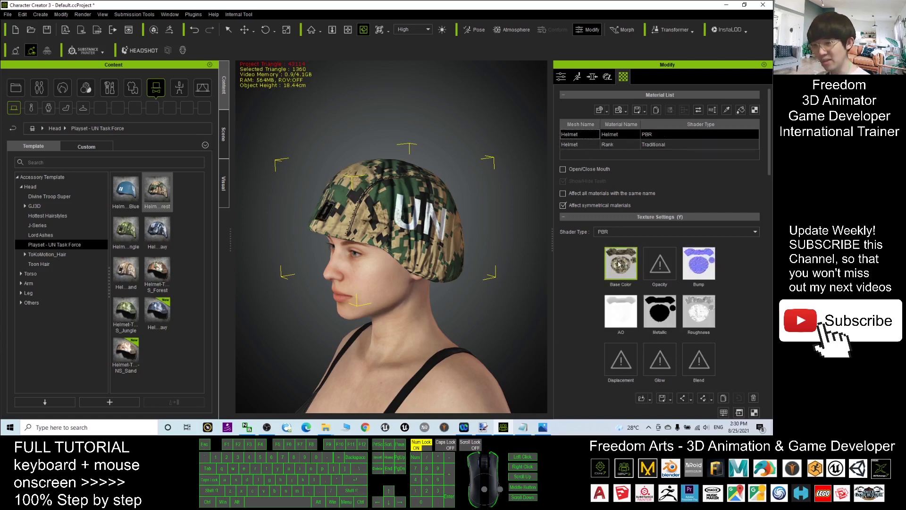
pyautogui.press('super+Down')
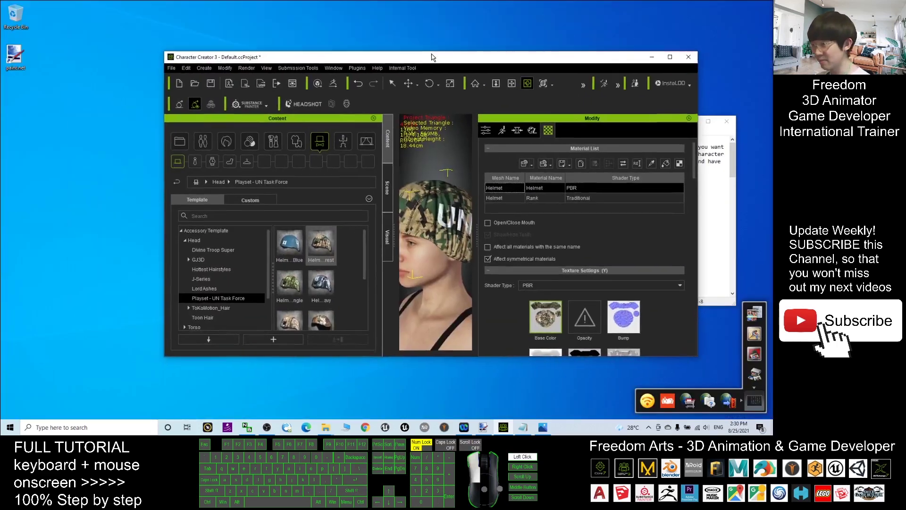
pyautogui.rightClick(571, 310)
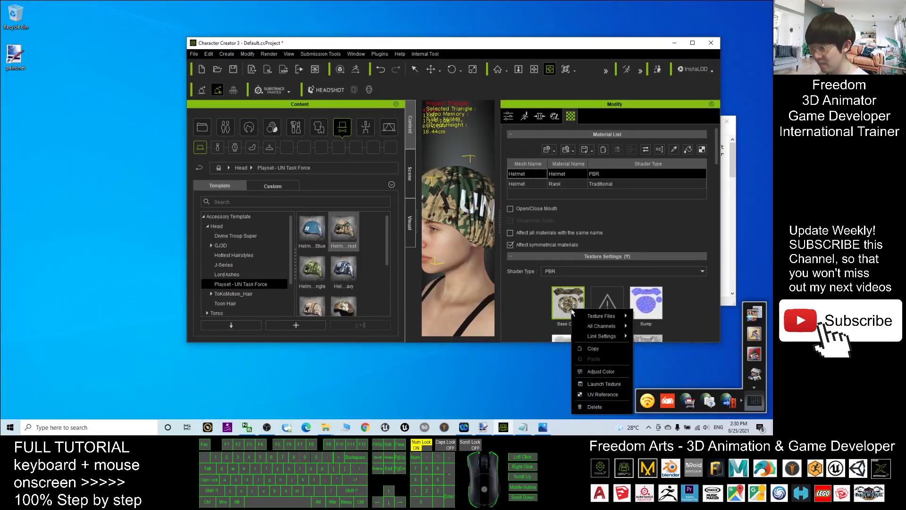
pyautogui.press('Escape')
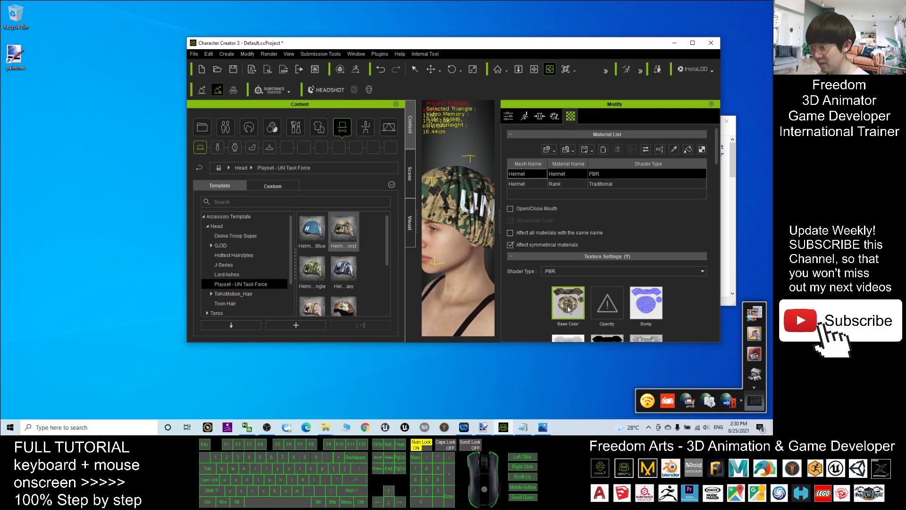
pyautogui.click(692, 43)
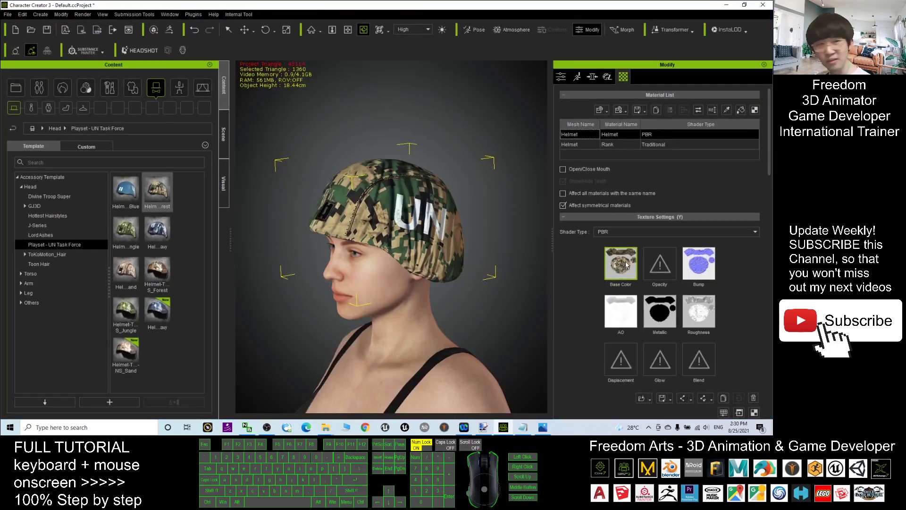
pyautogui.click(208, 427)
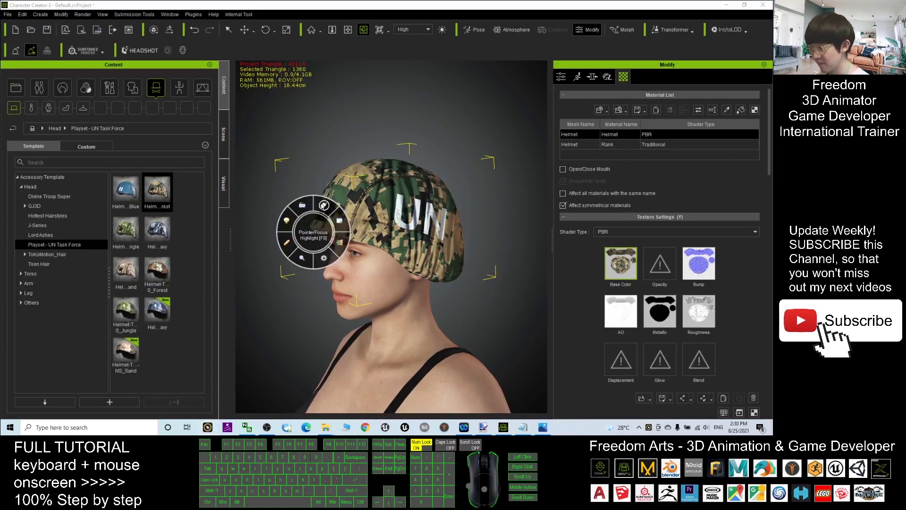
pyautogui.click(323, 204)
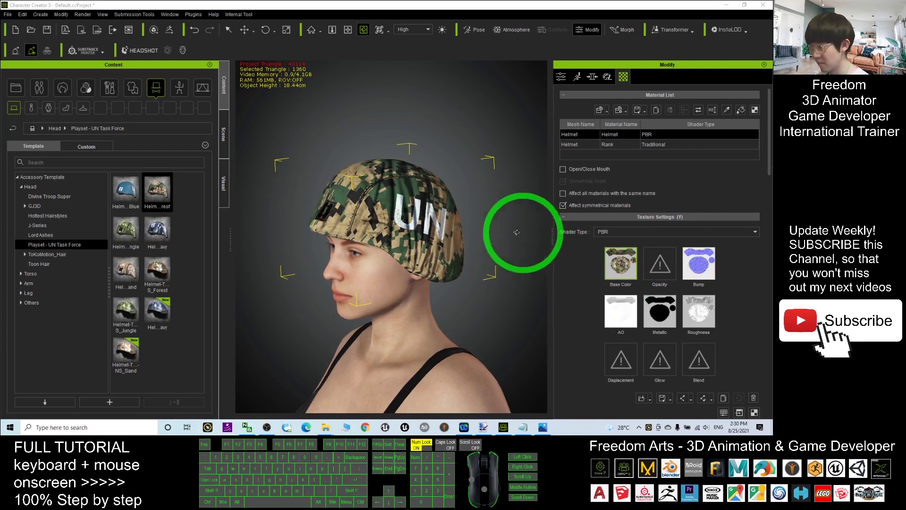
# Start saving the Helmet material's Base Color texture to a file, choosing the Desktop as its location.
pyautogui.click(616, 260)
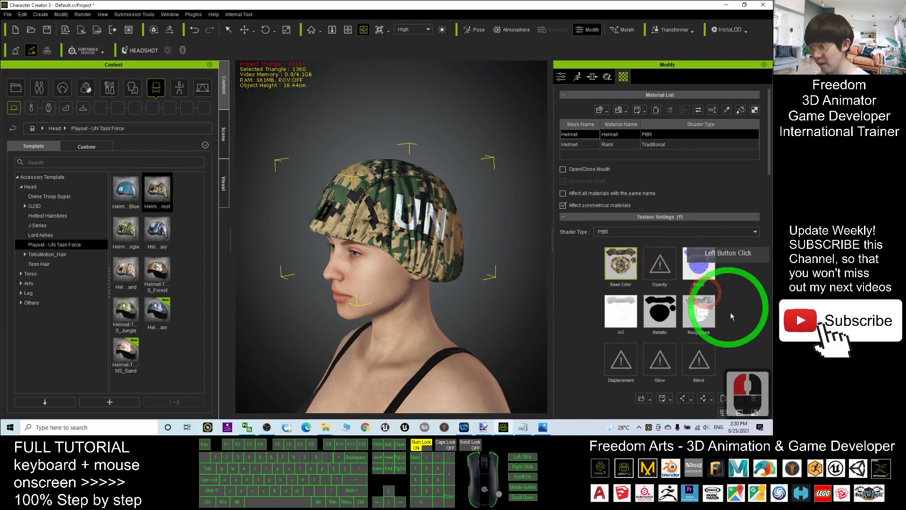
pyautogui.click(650, 399)
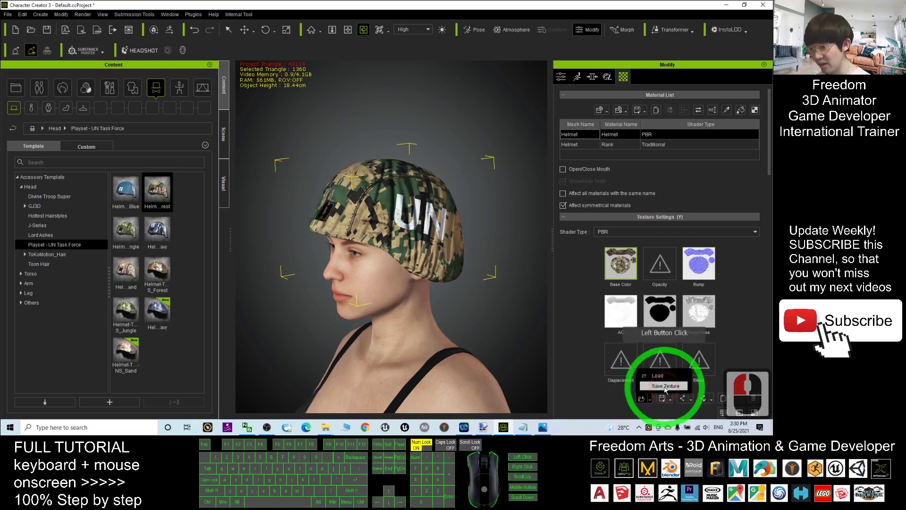
pyautogui.click(665, 386)
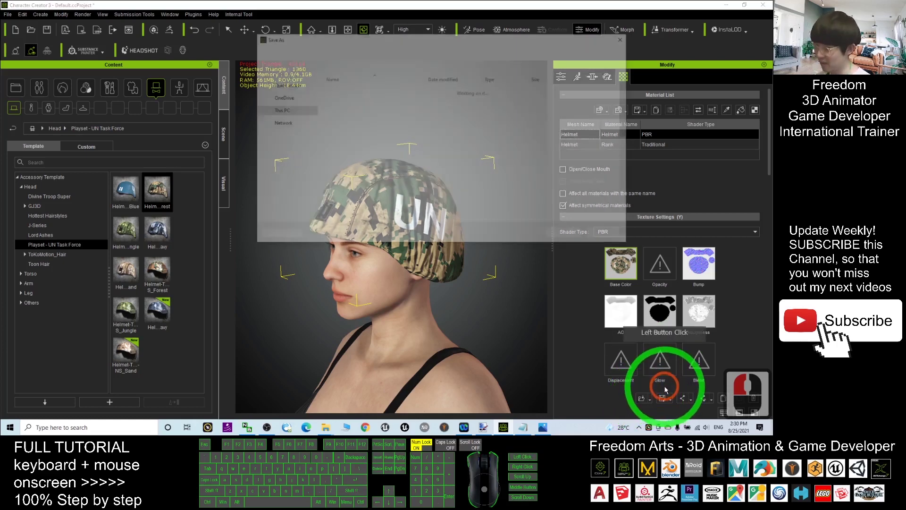
pyautogui.click(281, 121)
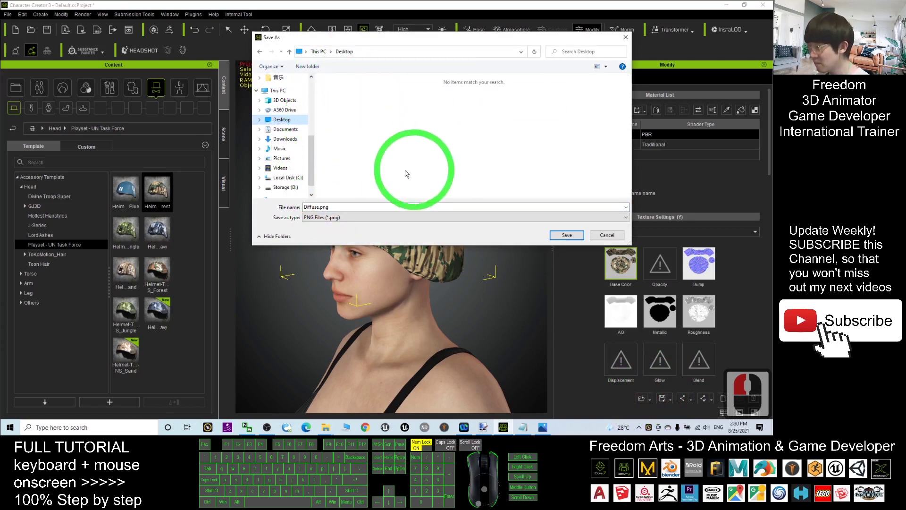
pyautogui.moveTo(353, 38); pyautogui.dragTo(517, 63)
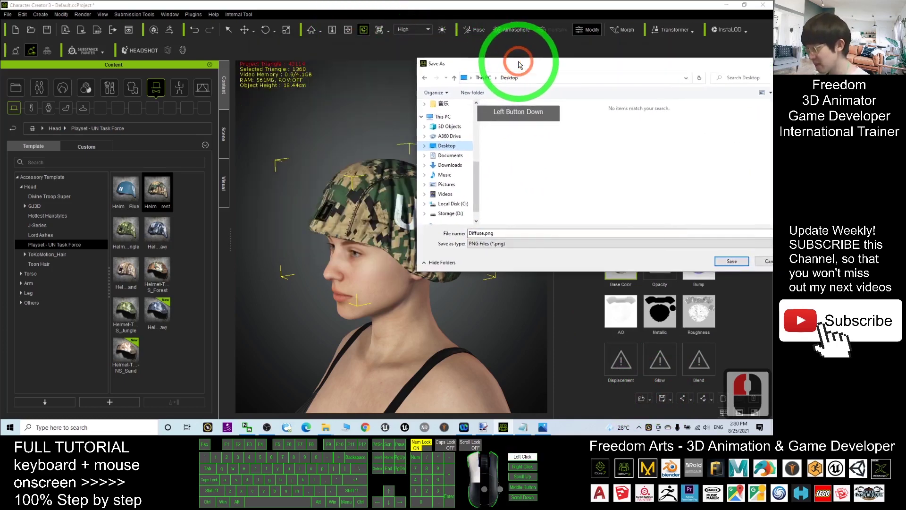
# Name the texture file "forest helmet" and save it as a PNG.
pyautogui.click(157, 191)
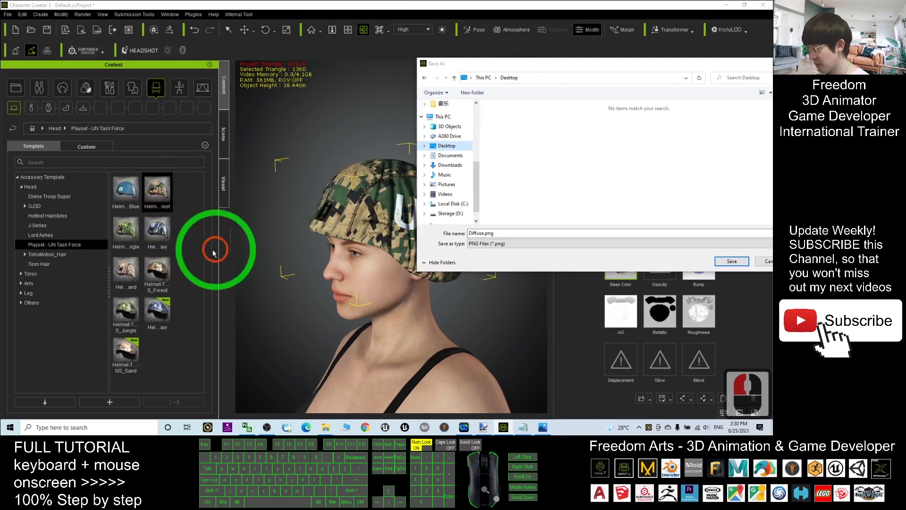
pyautogui.click(470, 233)
pyautogui.moveTo(470, 232); pyautogui.dragTo(502, 233)
pyautogui.write('for')
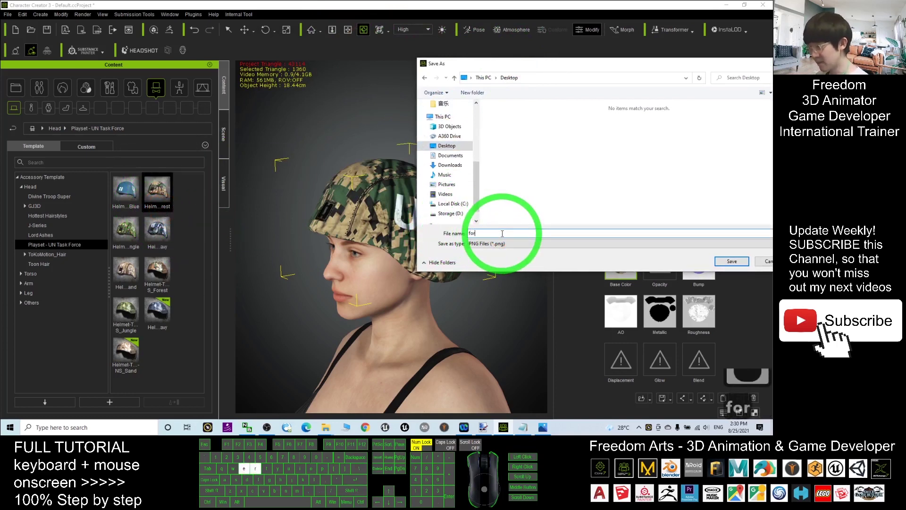
pyautogui.write('est helmet')
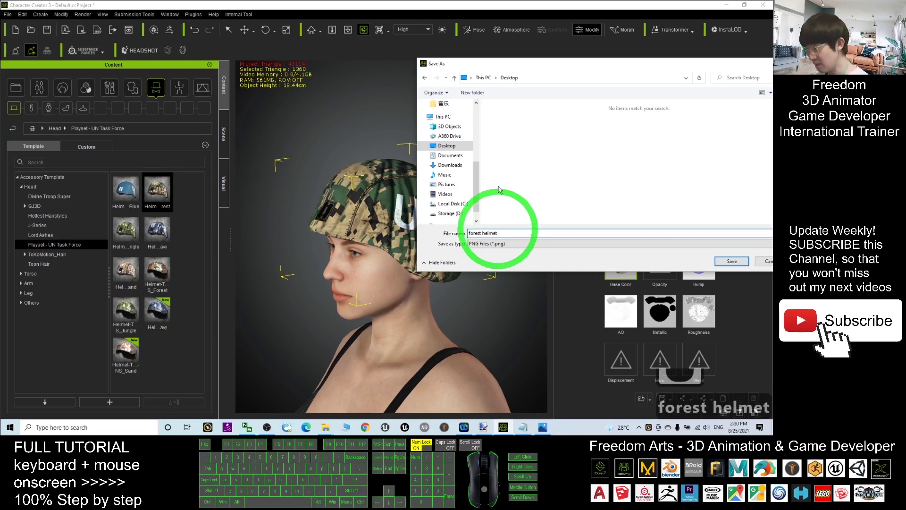
pyautogui.moveTo(486, 64); pyautogui.dragTo(393, 64)
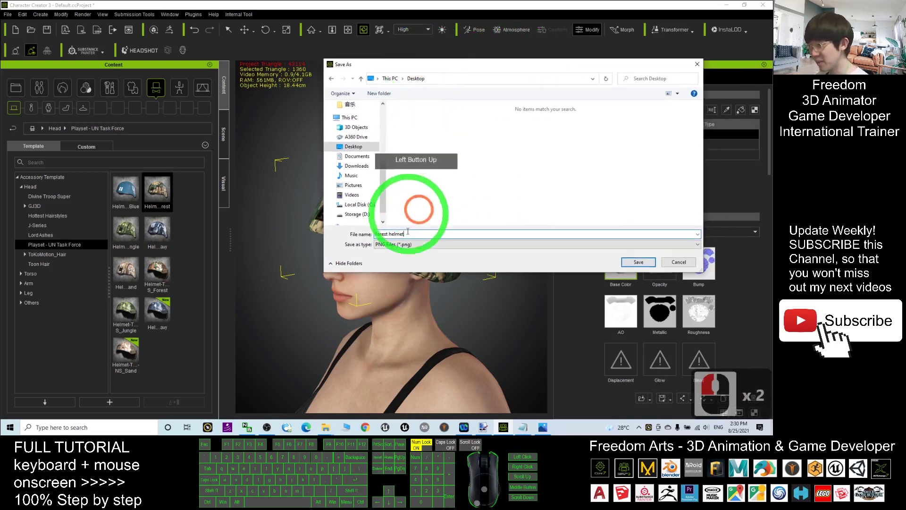
pyautogui.click(635, 261)
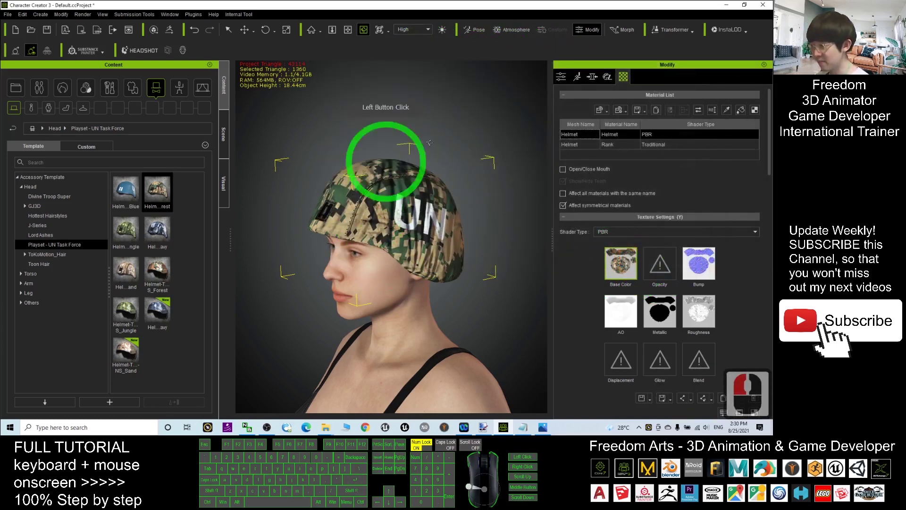
# Minimize Character Creator and open forest helmet.png from the desktop in Photos to examine the UN logos on the texture.
pyautogui.click(726, 5)
pyautogui.click(85, 106)
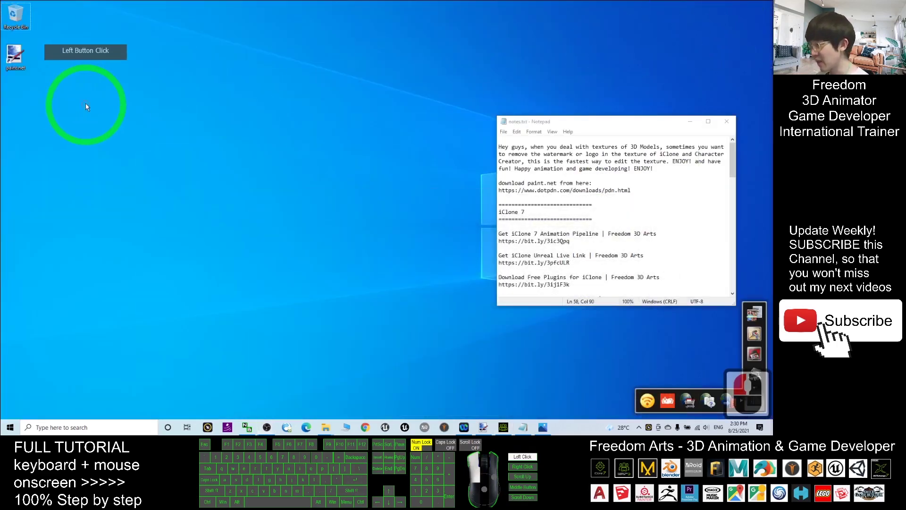
pyautogui.doubleClick(15, 94)
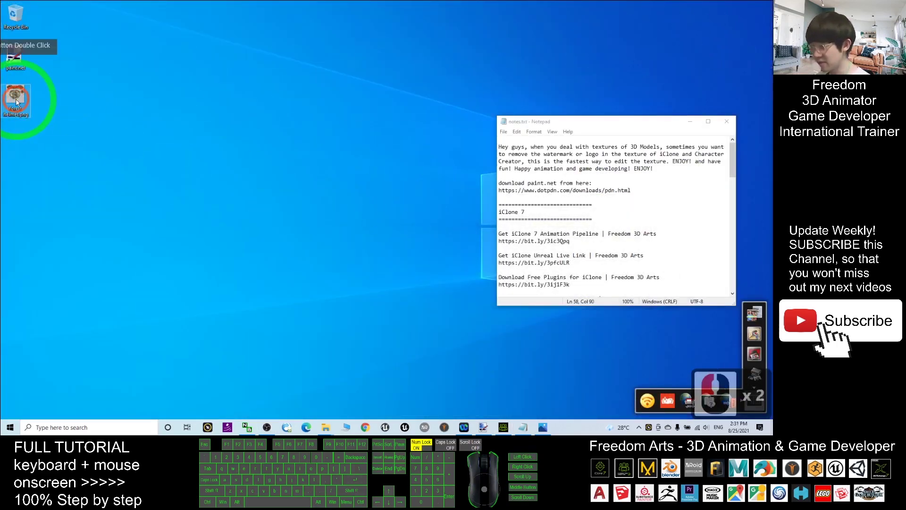
pyautogui.doubleClick(341, 158)
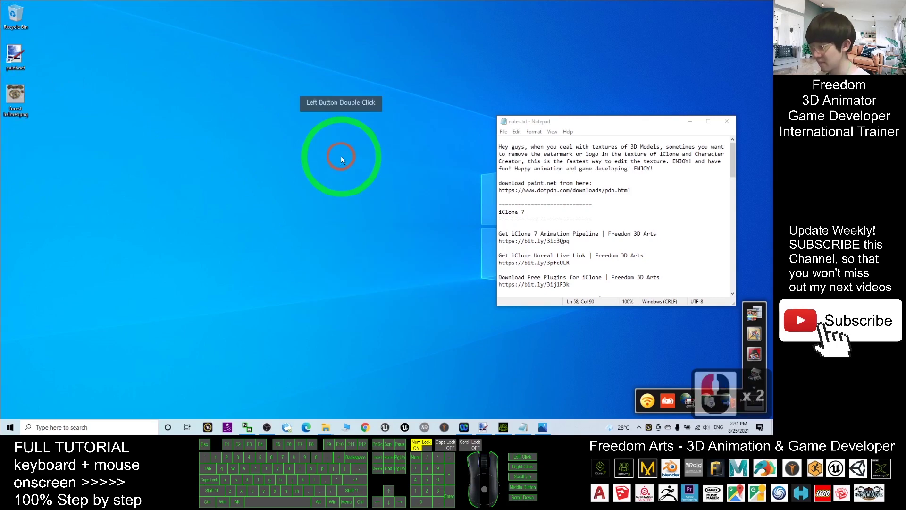
pyautogui.doubleClick(465, 111)
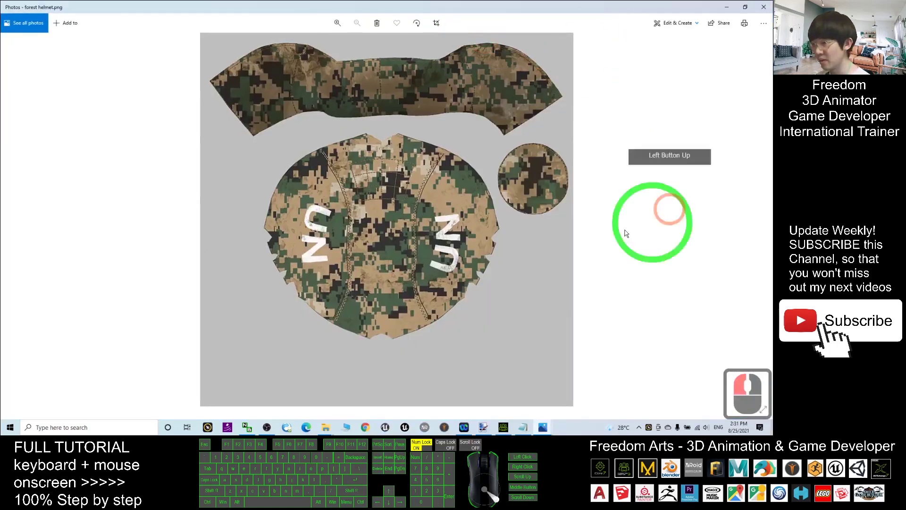
pyautogui.click(448, 59)
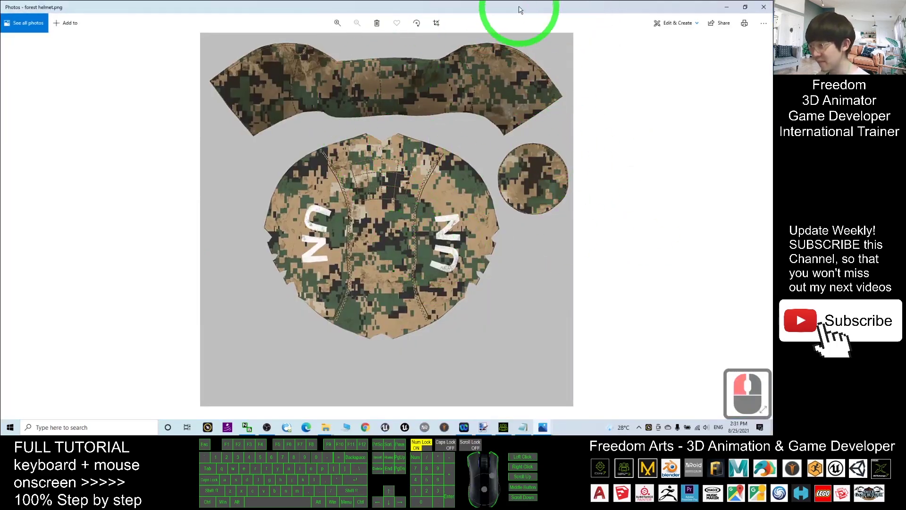
# Move the Photos window aside and examine the paint.net download link in notes.txt.
pyautogui.moveTo(519, 7); pyautogui.dragTo(307, 52)
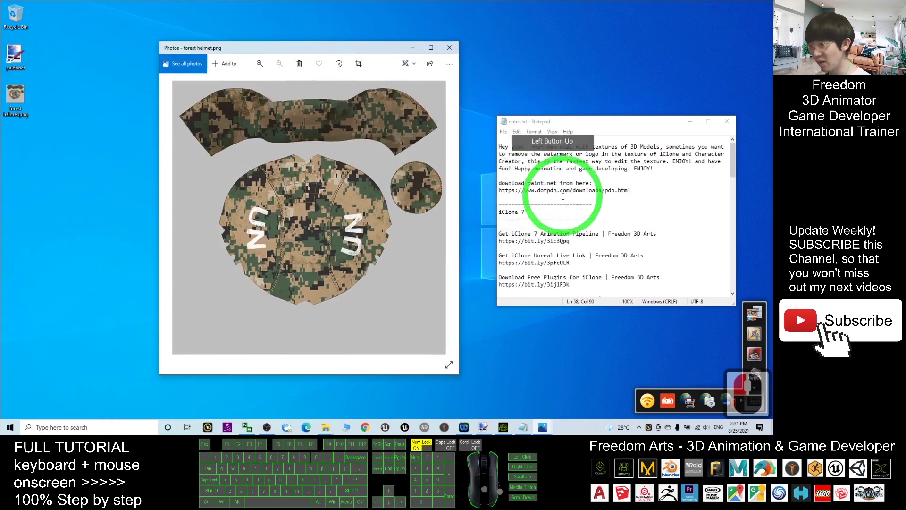
pyautogui.moveTo(496, 190)
pyautogui.mouseDown()
pyautogui.moveTo(633, 190)
pyautogui.moveTo(498, 191)
pyautogui.moveTo(500, 179)
pyautogui.mouseUp()
pyautogui.click(634, 190)
pyautogui.click(596, 183)
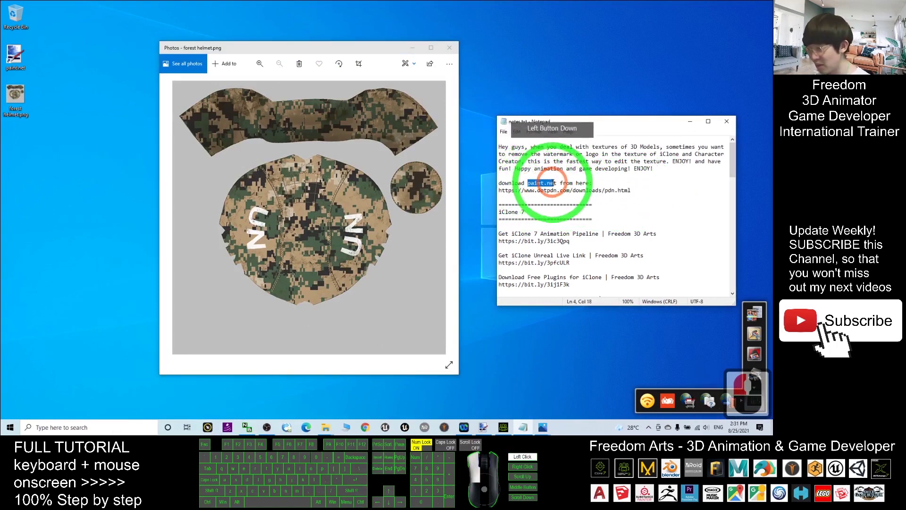
pyautogui.moveTo(633, 190); pyautogui.dragTo(511, 190)
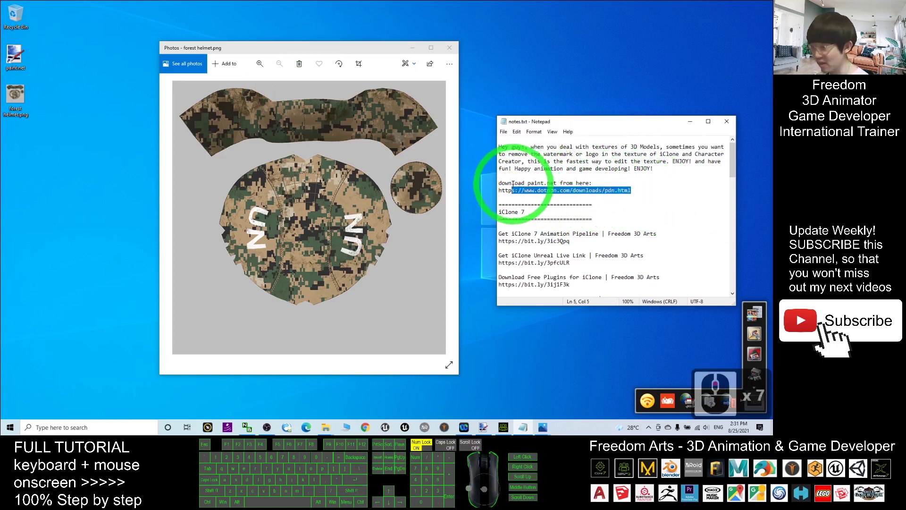
pyautogui.click(616, 191)
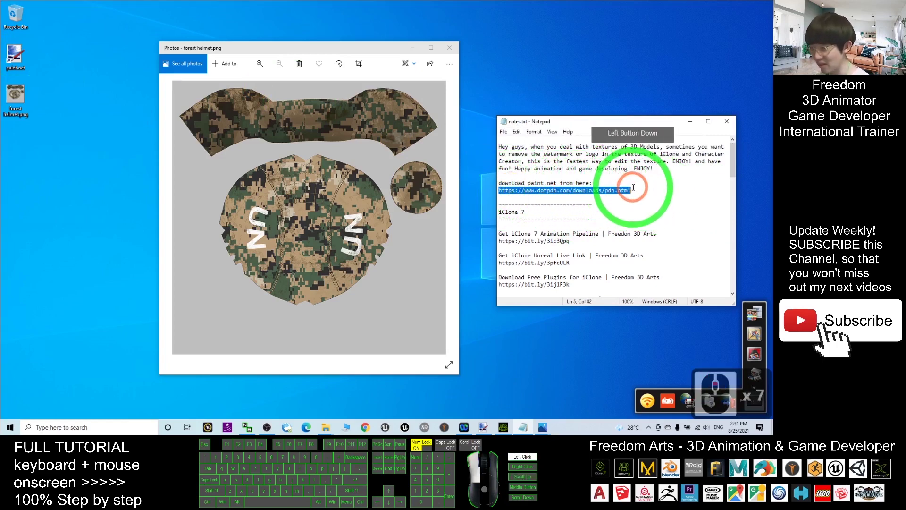
pyautogui.doubleClick(14, 54)
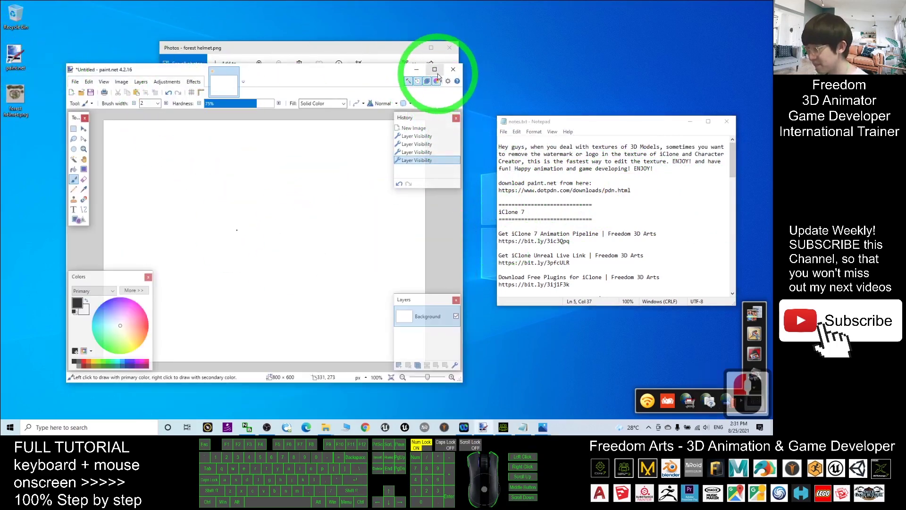
pyautogui.moveTo(357, 73); pyautogui.dragTo(540, 73)
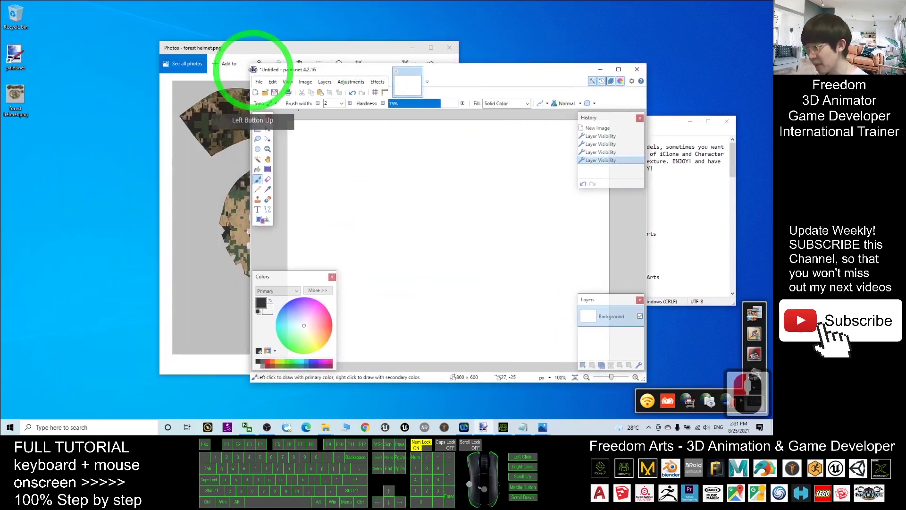
pyautogui.click(636, 71)
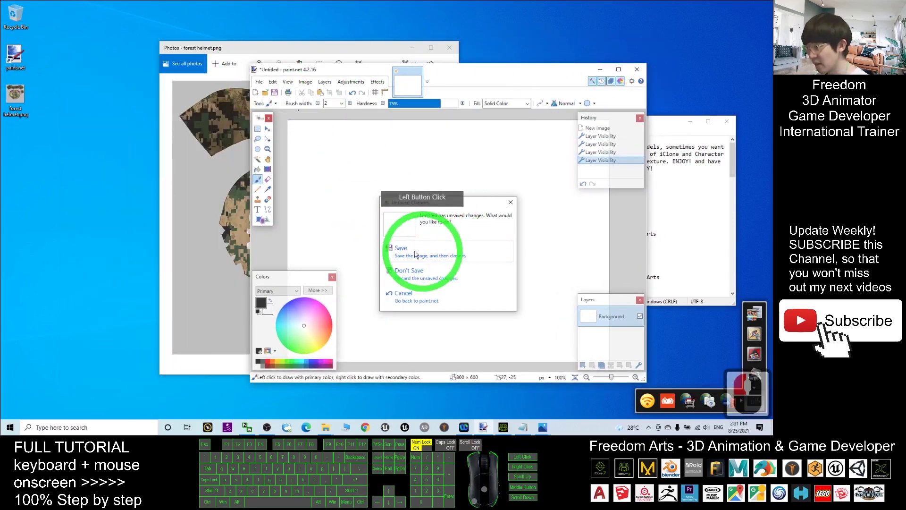
pyautogui.click(467, 270)
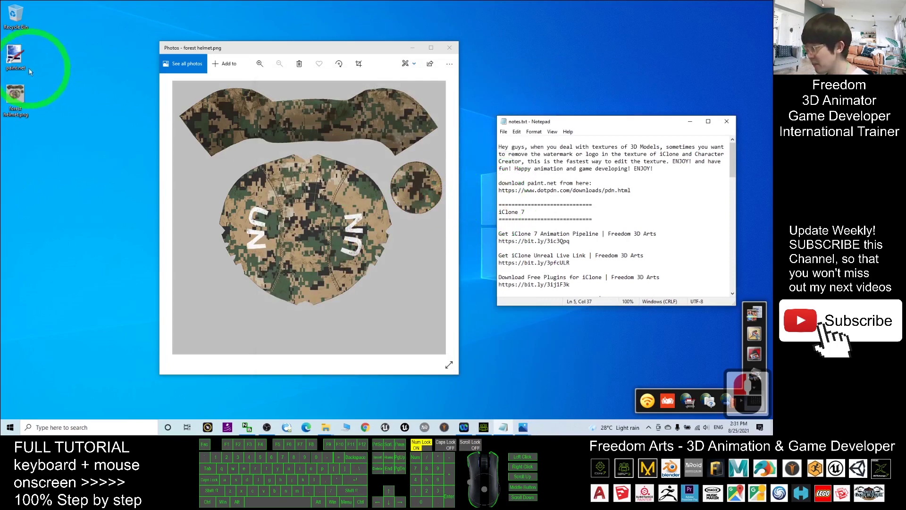
# Launch paint.net, open forest helmet.png from the Desktop, and maximize the editor window.
pyautogui.click(15, 54)
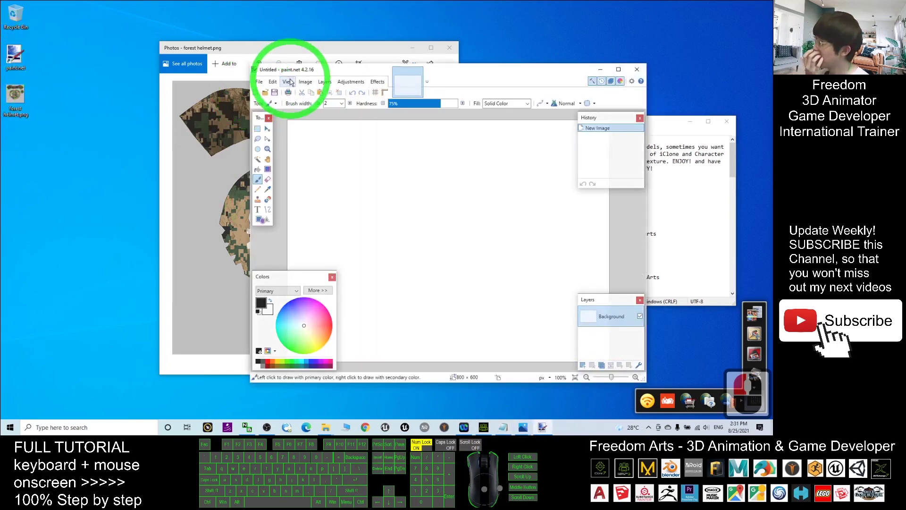
pyautogui.click(259, 83)
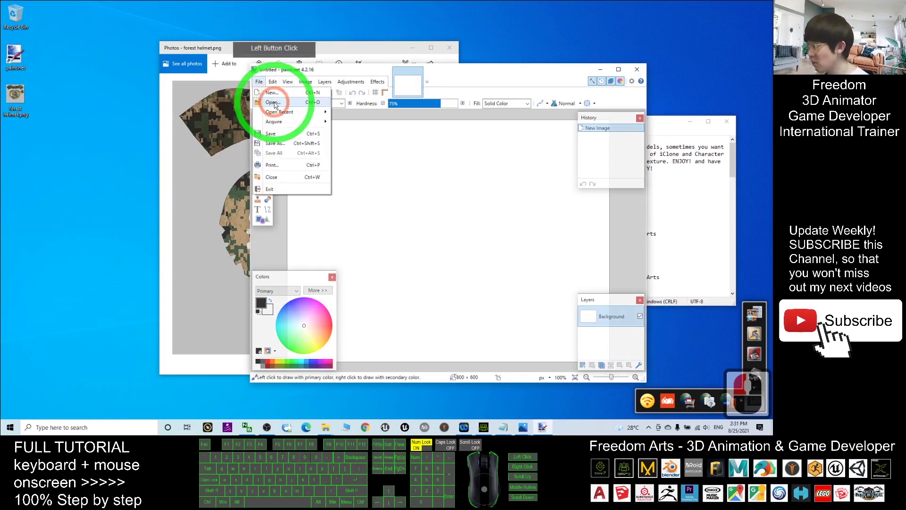
pyautogui.click(273, 101)
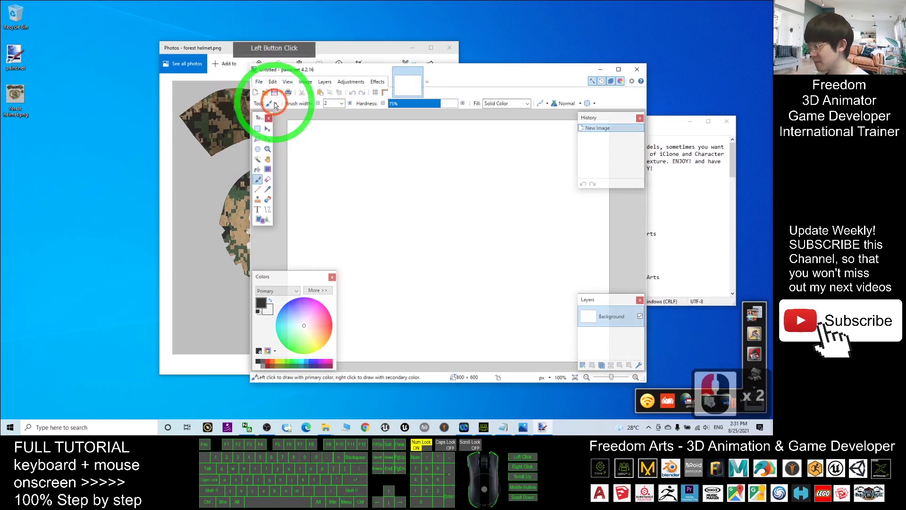
pyautogui.click(19, 105)
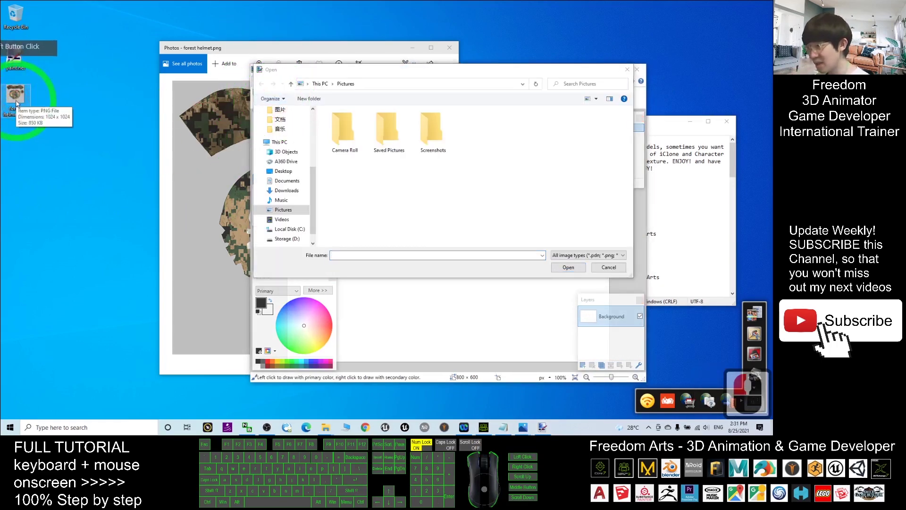
pyautogui.click(283, 172)
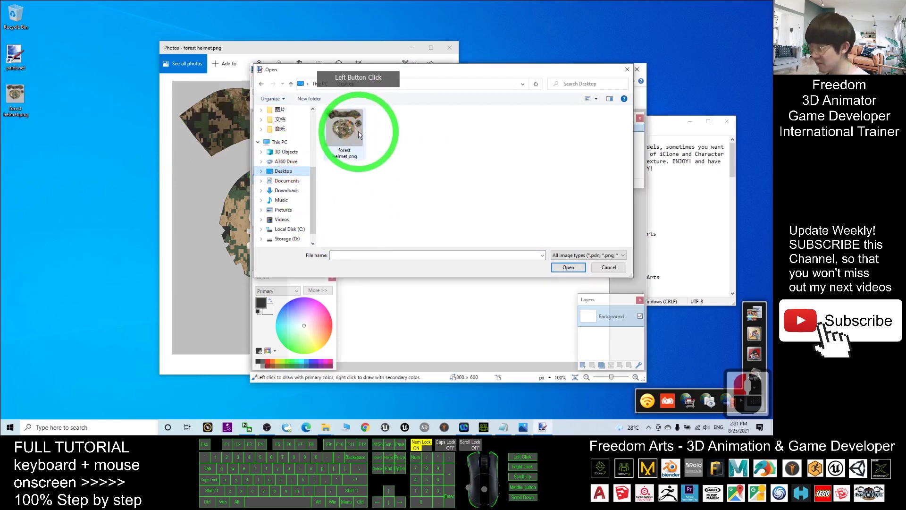
pyautogui.doubleClick(344, 126)
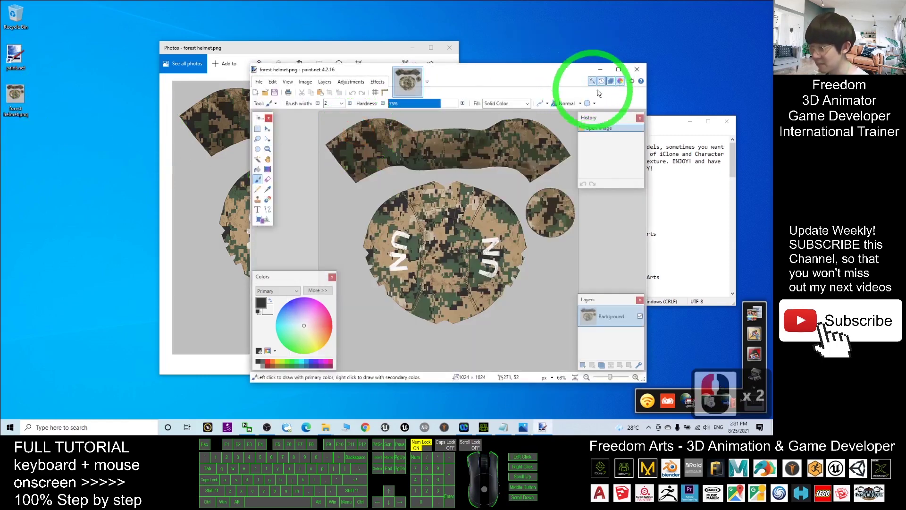
pyautogui.click(618, 69)
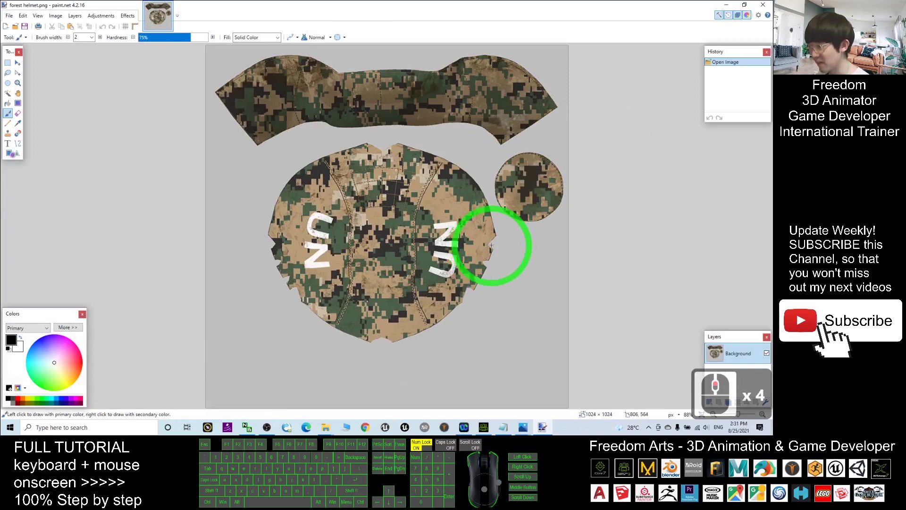
# Choose the Clone Stamp tool and set its brush width to 35 for working on the UN logos.
pyautogui.keyDown('ctrl'); pyautogui.scroll(3, 493, 247); pyautogui.keyUp('ctrl')
pyautogui.keyDown('ctrl'); pyautogui.scroll(-3, 477, 247); pyautogui.keyUp('ctrl')
pyautogui.keyDown('ctrl'); pyautogui.scroll(5, 433, 242); pyautogui.keyUp('ctrl')
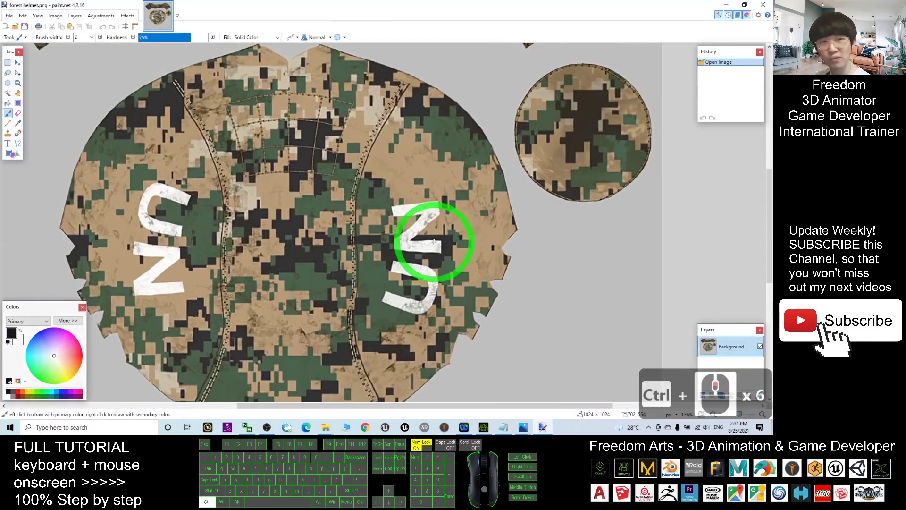
pyautogui.keyDown('ctrl'); pyautogui.scroll(2, 434, 242); pyautogui.keyUp('ctrl')
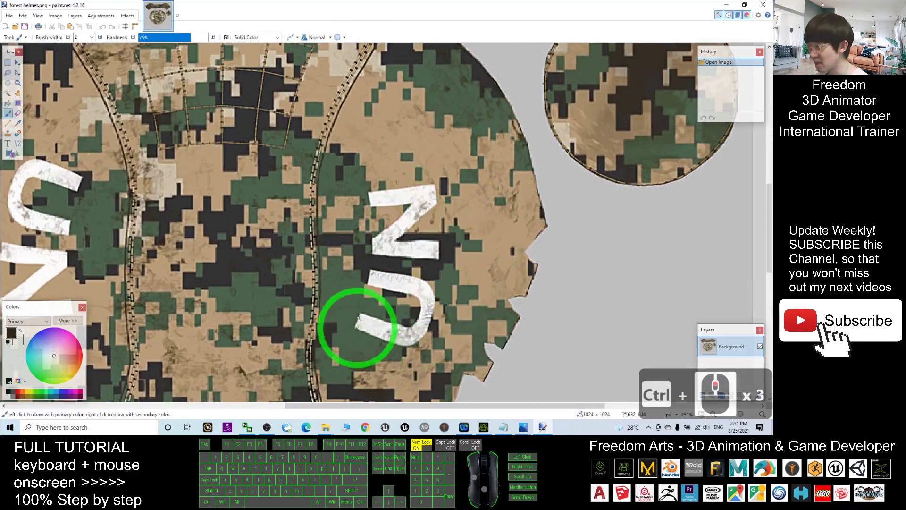
pyautogui.keyDown('ctrl'); pyautogui.scroll(-2, 455, 242); pyautogui.keyUp('ctrl')
pyautogui.keyDown('ctrl'); pyautogui.scroll(1, 455, 242); pyautogui.keyUp('ctrl')
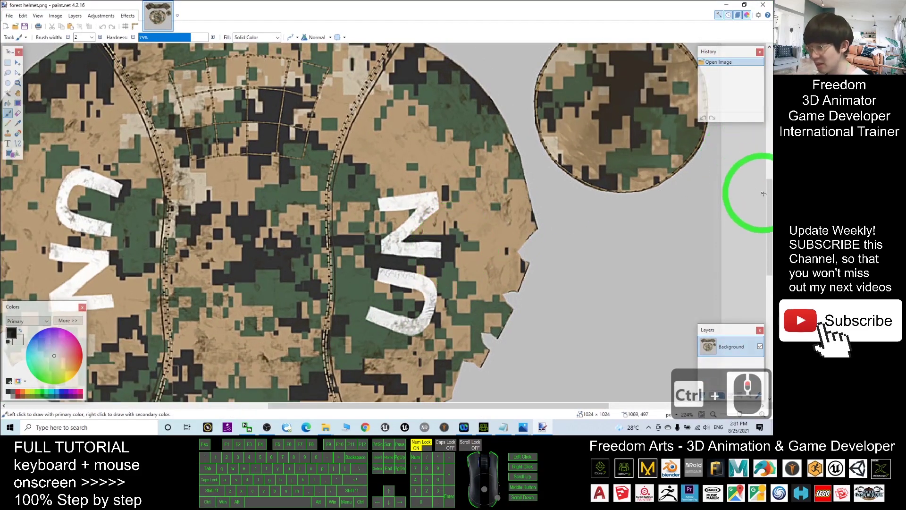
pyautogui.moveTo(769, 200); pyautogui.dragTo(774, 209)
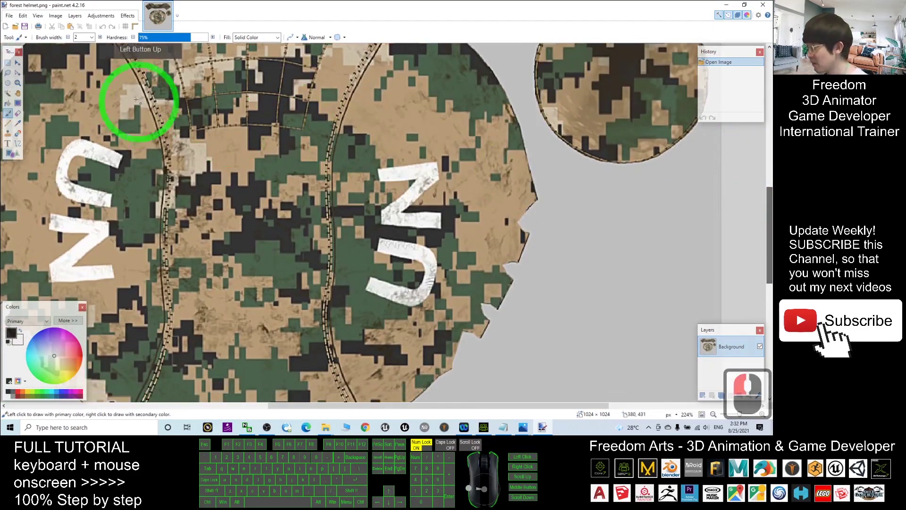
pyautogui.doubleClick(7, 135)
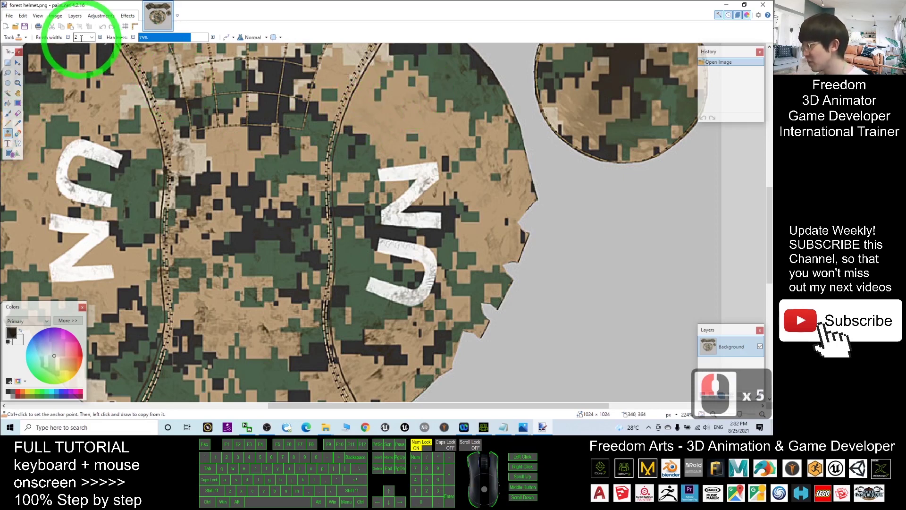
pyautogui.click(136, 48)
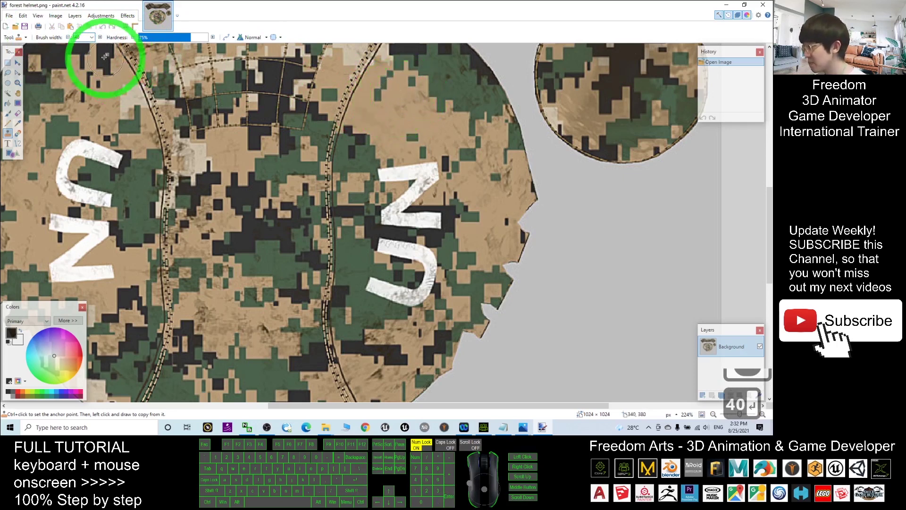
pyautogui.click(90, 39)
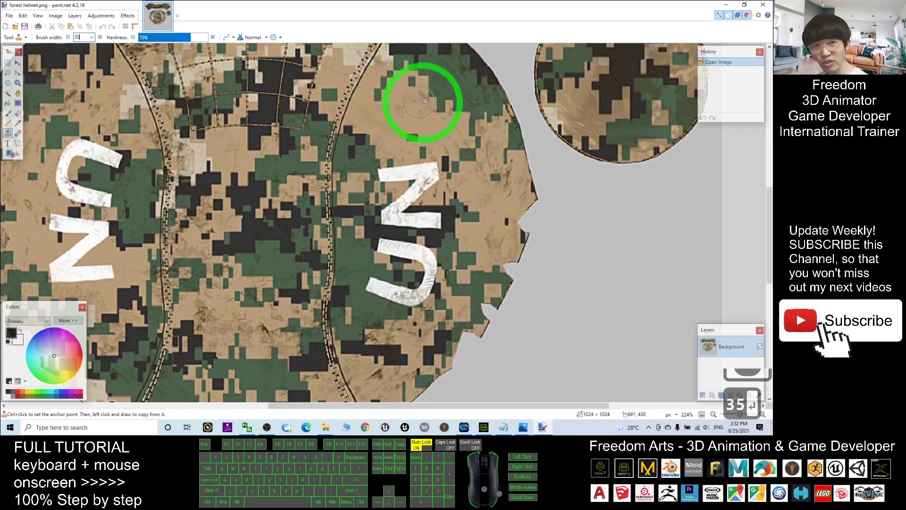
# Sample the camouflage above the right-hand UN logo and clone it over the letter N.
pyautogui.keyDown('ctrl'); pyautogui.click(387, 82); pyautogui.keyUp('ctrl')
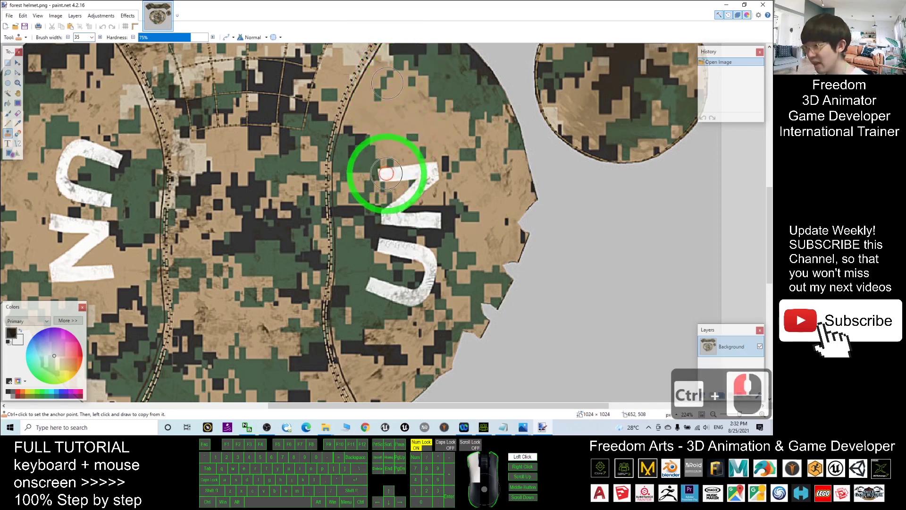
pyautogui.moveTo(386, 174)
pyautogui.mouseDown()
pyautogui.moveTo(434, 175)
pyautogui.moveTo(378, 196)
pyautogui.mouseUp()
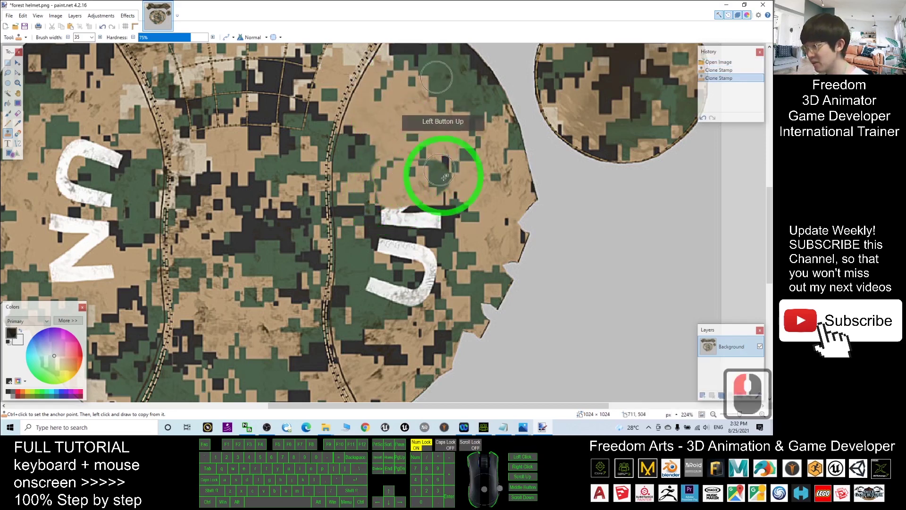
pyautogui.moveTo(382, 208)
pyautogui.mouseDown()
pyautogui.moveTo(415, 202)
pyautogui.moveTo(442, 218)
pyautogui.moveTo(378, 226)
pyautogui.moveTo(376, 236)
pyautogui.mouseUp()
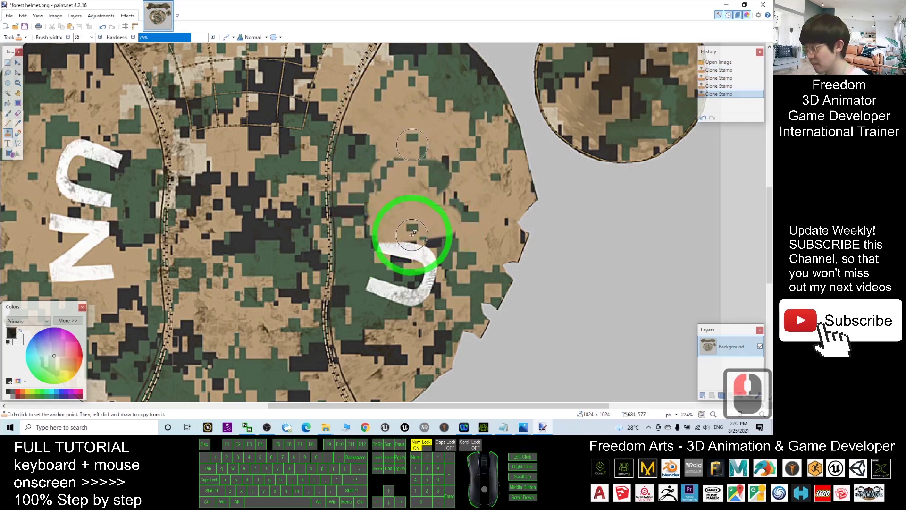
# Clone resampled camouflage over the letter U of the right-hand logo, undoing stray strokes and covering the leftover white fragment.
pyautogui.keyDown('ctrl'); pyautogui.click(433, 88); pyautogui.keyUp('ctrl')
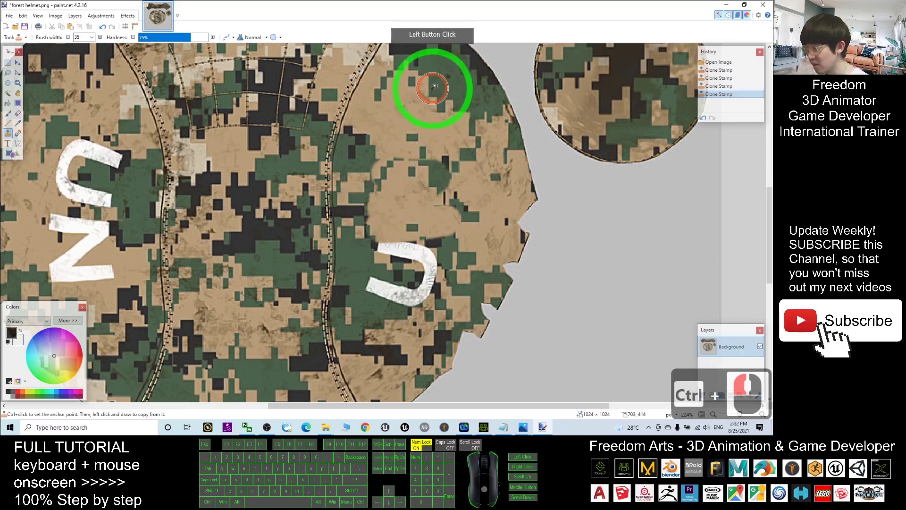
pyautogui.moveTo(383, 248)
pyautogui.mouseDown()
pyautogui.moveTo(435, 252)
pyautogui.moveTo(437, 259)
pyautogui.moveTo(376, 269)
pyautogui.moveTo(410, 269)
pyautogui.moveTo(426, 283)
pyautogui.moveTo(384, 286)
pyautogui.moveTo(432, 289)
pyautogui.moveTo(443, 256)
pyautogui.moveTo(461, 249)
pyautogui.moveTo(446, 239)
pyautogui.mouseUp()
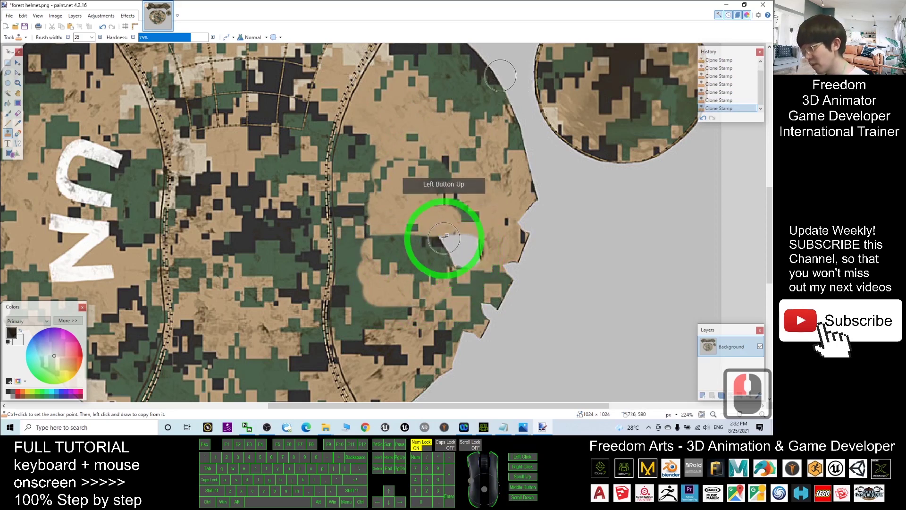
pyautogui.hotkey('ctrl', 'z')
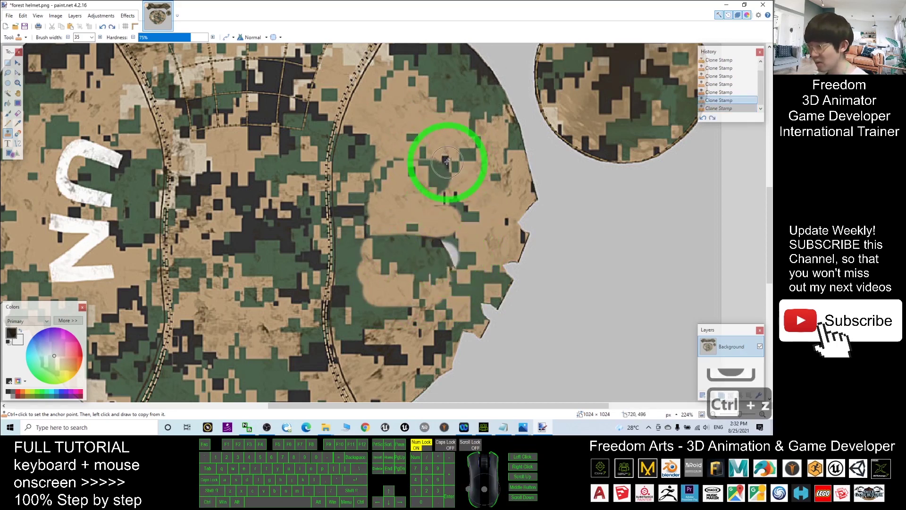
pyautogui.moveTo(446, 141)
pyautogui.keyDown('ctrl'); pyautogui.mouseDown()
pyautogui.moveTo(411, 161)
pyautogui.moveTo(462, 168)
pyautogui.mouseUp(); pyautogui.keyUp('ctrl')
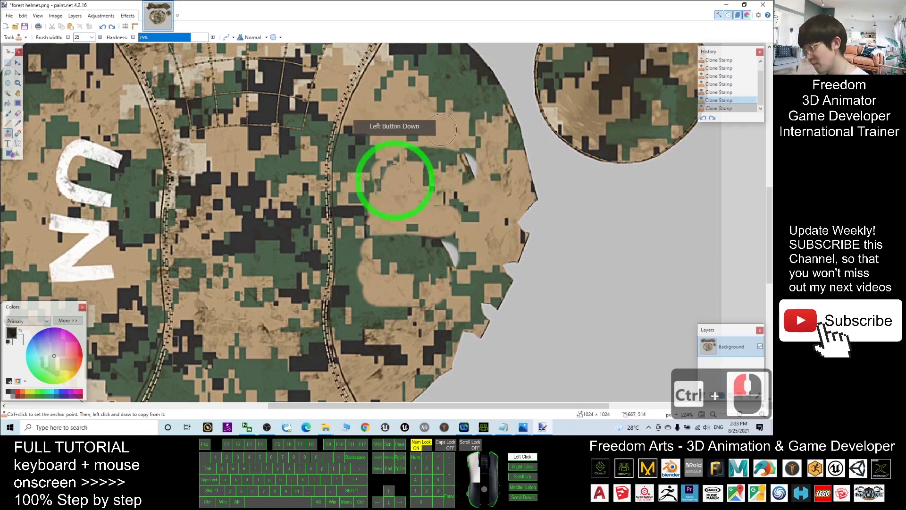
pyautogui.moveTo(440, 130)
pyautogui.mouseDown()
pyautogui.moveTo(489, 136)
pyautogui.moveTo(491, 116)
pyautogui.moveTo(469, 131)
pyautogui.moveTo(465, 165)
pyautogui.mouseUp()
pyautogui.hotkey('ctrl', 'z')
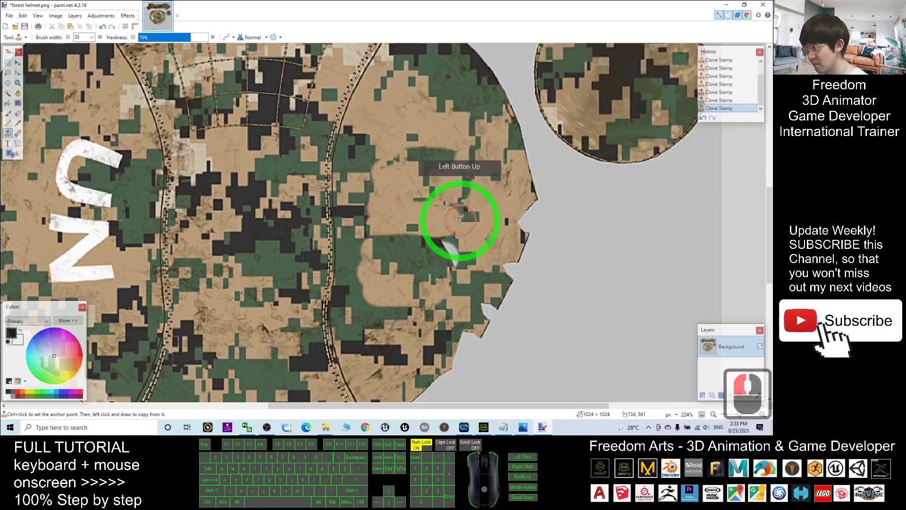
pyautogui.moveTo(449, 217)
pyautogui.mouseDown()
pyautogui.moveTo(444, 205)
pyautogui.moveTo(448, 250)
pyautogui.moveTo(463, 251)
pyautogui.moveTo(403, 251)
pyautogui.moveTo(363, 269)
pyautogui.moveTo(364, 289)
pyautogui.moveTo(415, 293)
pyautogui.moveTo(496, 280)
pyautogui.moveTo(389, 250)
pyautogui.moveTo(368, 151)
pyautogui.mouseUp()
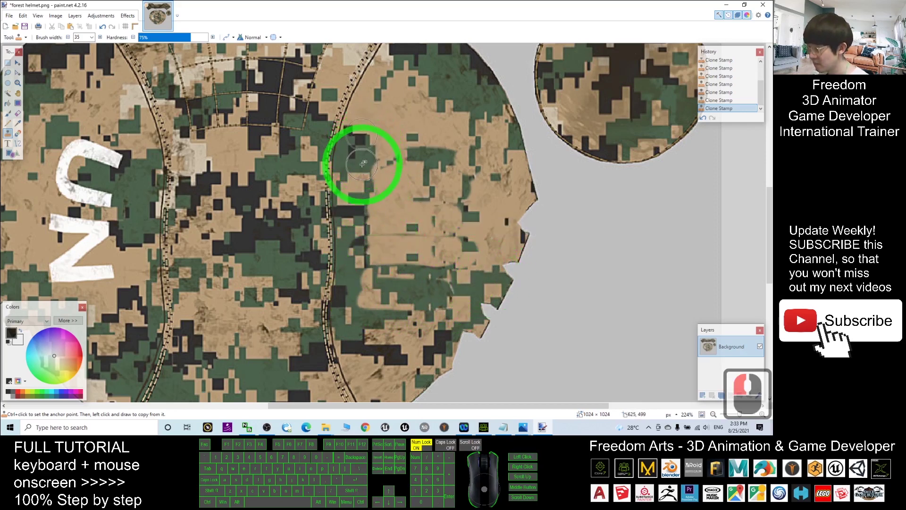
# Sample the helmet's central camouflage panel and clone it over the smeared patch where the right-hand UN logo was.
pyautogui.keyDown('ctrl'); pyautogui.click(360, 166); pyautogui.keyUp('ctrl')
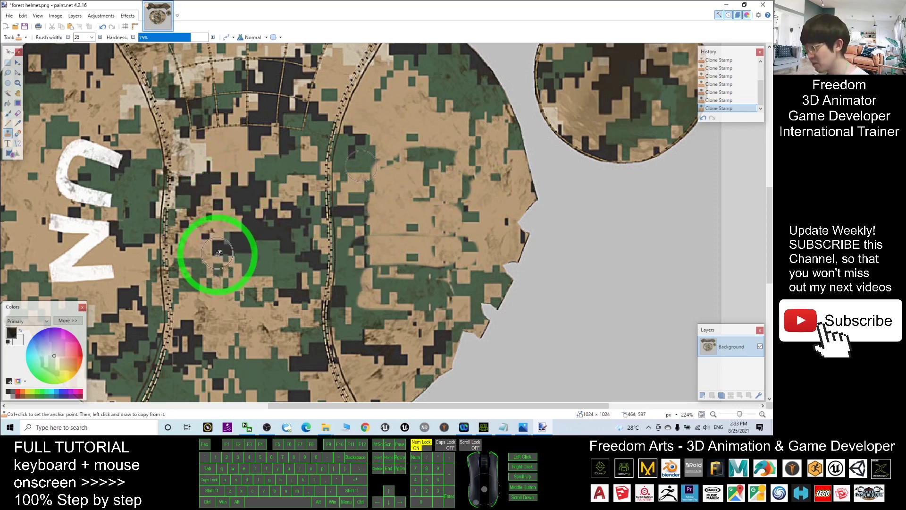
pyautogui.keyDown('ctrl'); pyautogui.click(217, 174); pyautogui.keyUp('ctrl')
pyautogui.moveTo(388, 150)
pyautogui.mouseDown()
pyautogui.moveTo(472, 152)
pyautogui.moveTo(378, 164)
pyautogui.moveTo(461, 182)
pyautogui.moveTo(396, 203)
pyautogui.moveTo(469, 205)
pyautogui.moveTo(374, 225)
pyautogui.moveTo(457, 233)
pyautogui.moveTo(375, 245)
pyautogui.moveTo(461, 259)
pyautogui.moveTo(395, 269)
pyautogui.moveTo(380, 282)
pyautogui.moveTo(380, 289)
pyautogui.moveTo(457, 299)
pyautogui.moveTo(376, 305)
pyautogui.moveTo(410, 317)
pyautogui.moveTo(363, 303)
pyautogui.moveTo(363, 263)
pyautogui.moveTo(531, 137)
pyautogui.mouseUp()
pyautogui.moveTo(422, 242)
pyautogui.mouseDown()
pyautogui.moveTo(420, 212)
pyautogui.moveTo(369, 181)
pyautogui.moveTo(373, 235)
pyautogui.mouseUp()
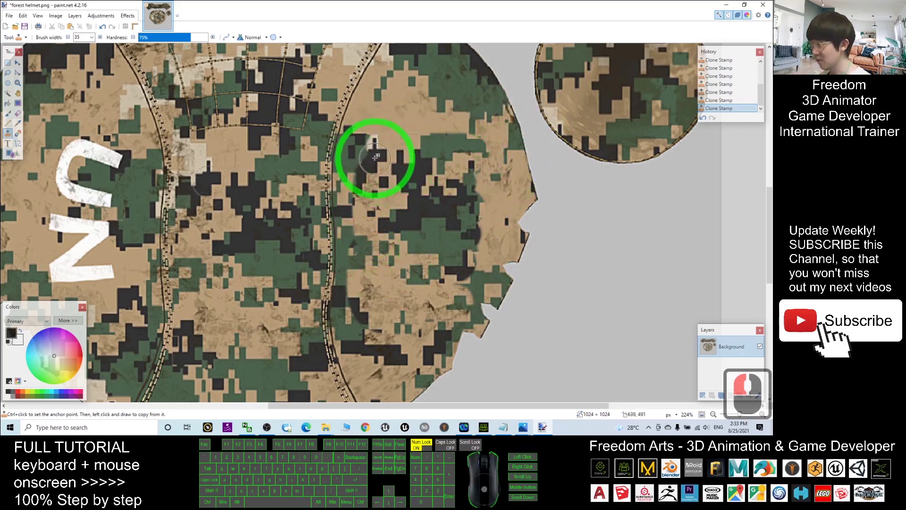
pyautogui.moveTo(373, 154)
pyautogui.mouseDown()
pyautogui.moveTo(394, 139)
pyautogui.moveTo(364, 141)
pyautogui.moveTo(364, 156)
pyautogui.moveTo(375, 134)
pyautogui.mouseUp()
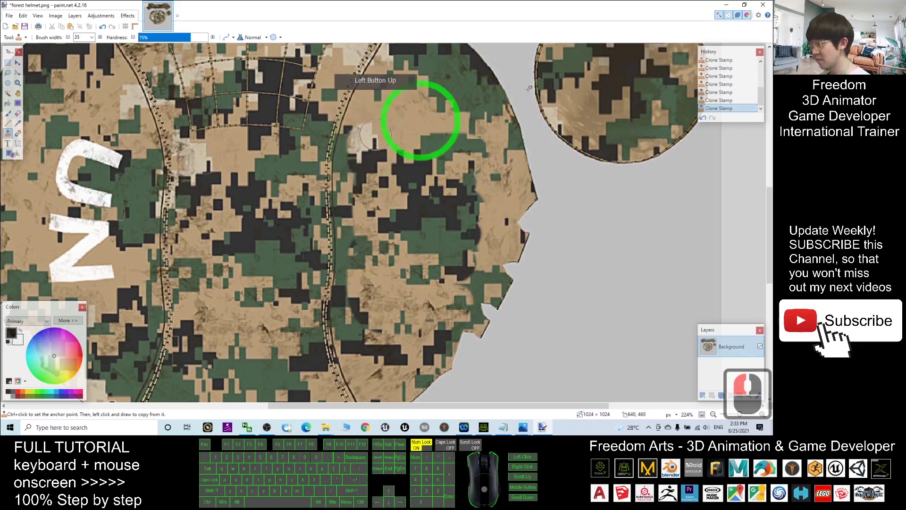
pyautogui.keyDown('ctrl'); pyautogui.scroll(-3, 170, 198); pyautogui.keyUp('ctrl')
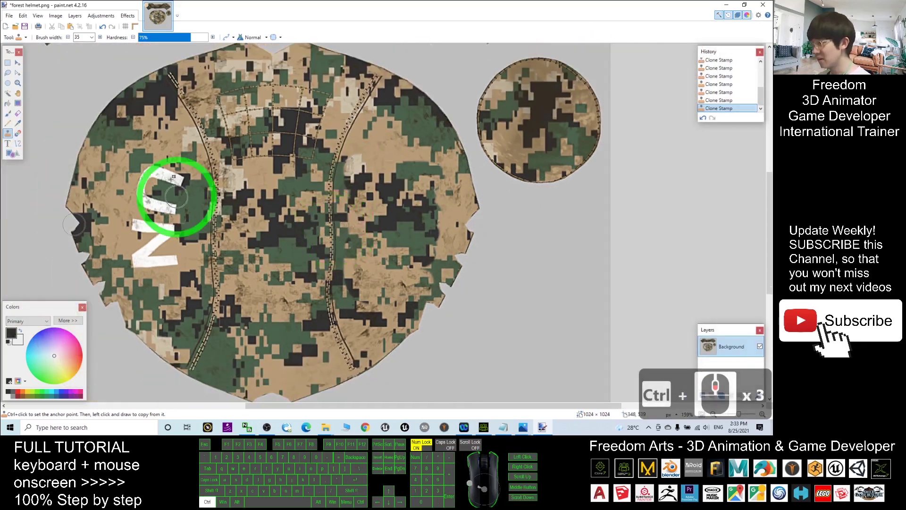
# Sample the dark camouflage in the helmet's central panel and clone it over both letters of the left-hand UN logo.
pyautogui.moveTo(528, 405); pyautogui.dragTo(434, 406)
pyautogui.keyDown('ctrl'); pyautogui.scroll(2, 347, 182); pyautogui.keyUp('ctrl')
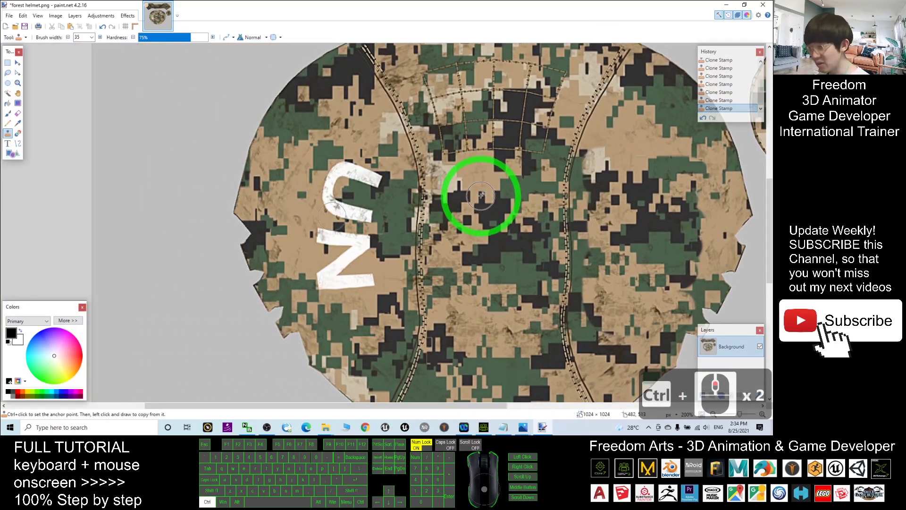
pyautogui.keyDown('ctrl'); pyautogui.click(481, 195); pyautogui.keyUp('ctrl')
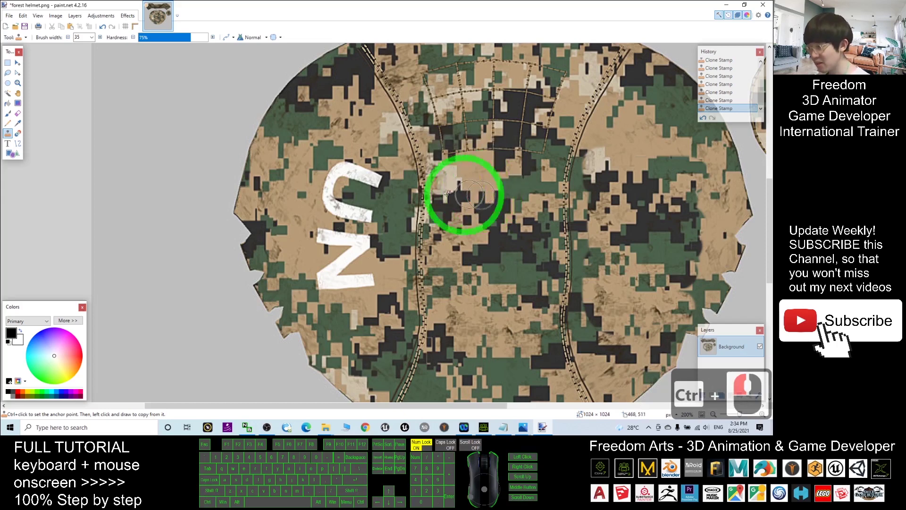
pyautogui.moveTo(328, 168)
pyautogui.mouseDown()
pyautogui.moveTo(368, 164)
pyautogui.moveTo(318, 188)
pyautogui.moveTo(378, 193)
pyautogui.moveTo(275, 208)
pyautogui.moveTo(306, 229)
pyautogui.moveTo(366, 236)
pyautogui.moveTo(316, 247)
pyautogui.moveTo(375, 259)
pyautogui.moveTo(307, 274)
pyautogui.moveTo(376, 281)
pyautogui.moveTo(311, 283)
pyautogui.moveTo(296, 241)
pyautogui.moveTo(303, 156)
pyautogui.moveTo(505, 226)
pyautogui.moveTo(340, 202)
pyautogui.mouseUp()
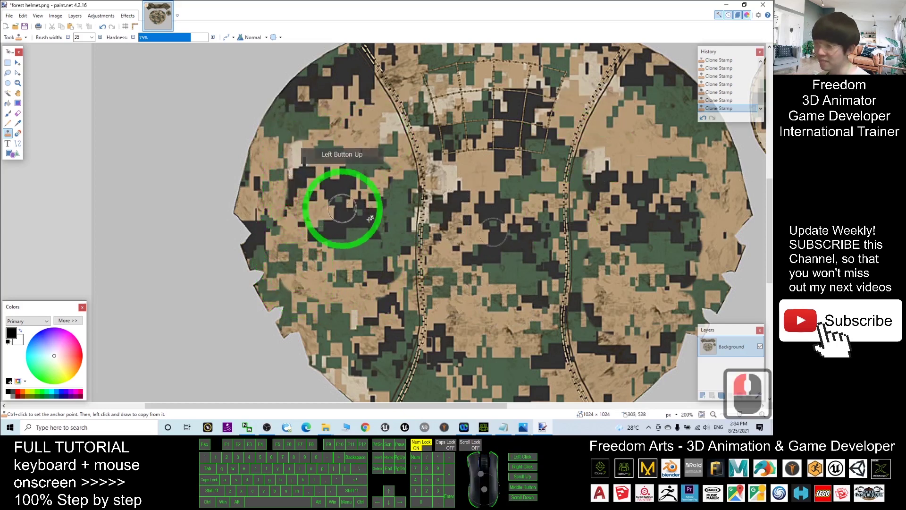
pyautogui.keyDown('ctrl'); pyautogui.scroll(-4, 491, 226); pyautogui.keyUp('ctrl')
# Save forest helmet.png with the default PNG settings and close paint.net.
pyautogui.click(58, 62)
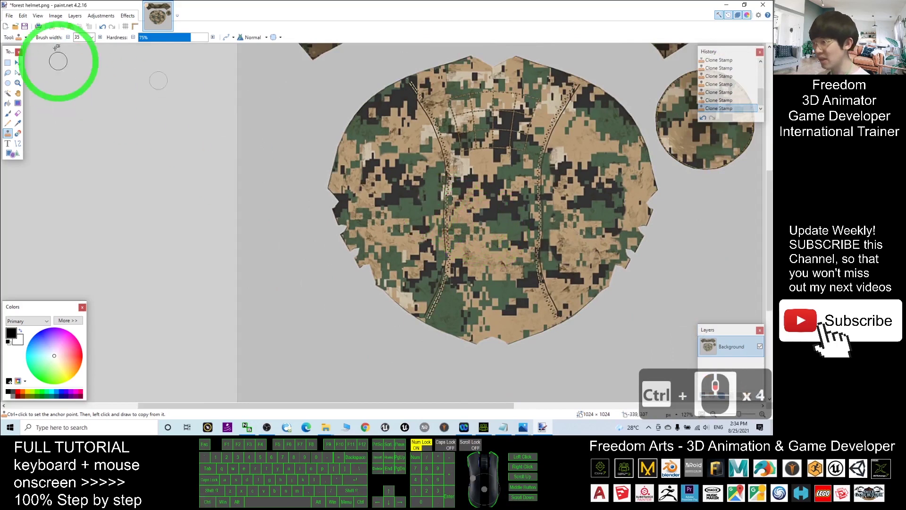
pyautogui.click(9, 16)
pyautogui.click(26, 70)
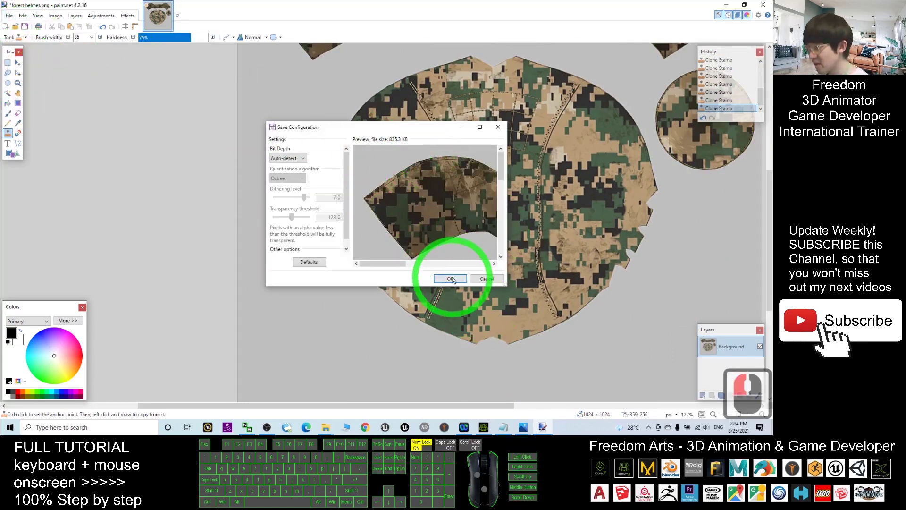
pyautogui.click(451, 279)
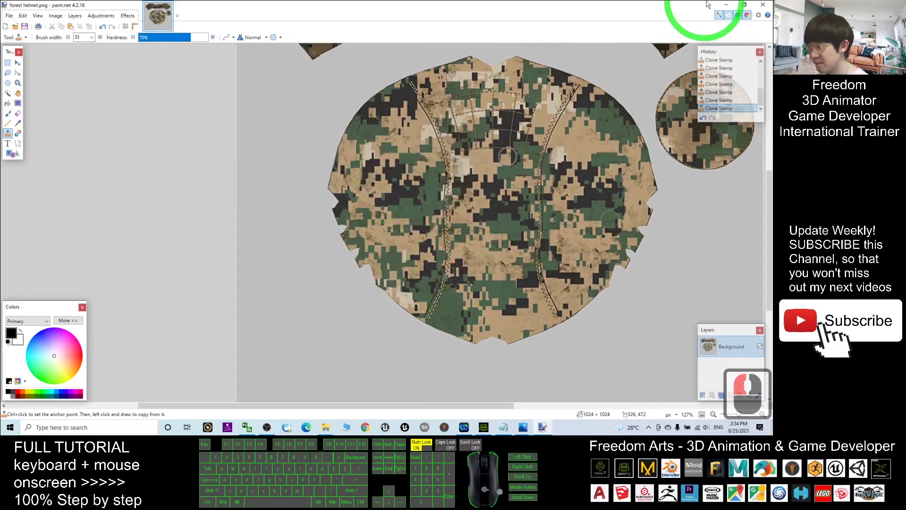
pyautogui.click(761, 6)
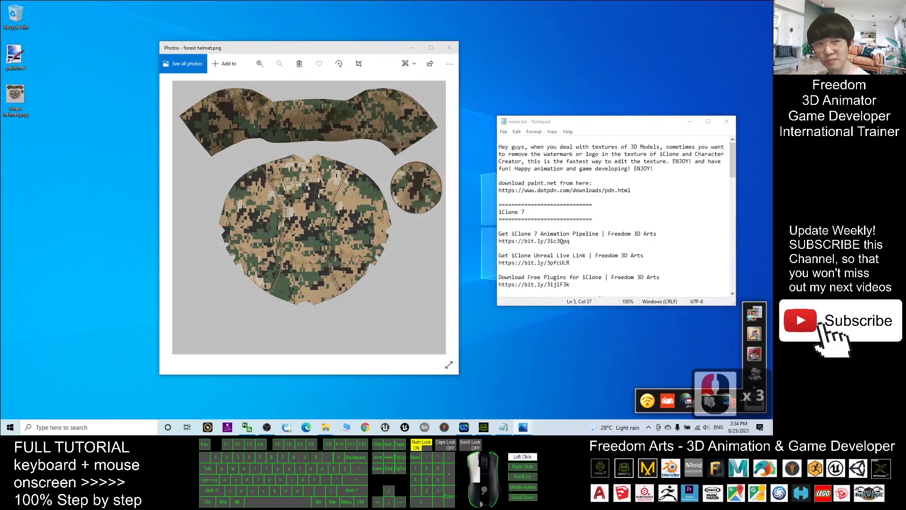
# Reopen forest helmet.png from the desktop in Photos and examine the retouched camouflage up close before closing the viewer.
pyautogui.click(467, 49)
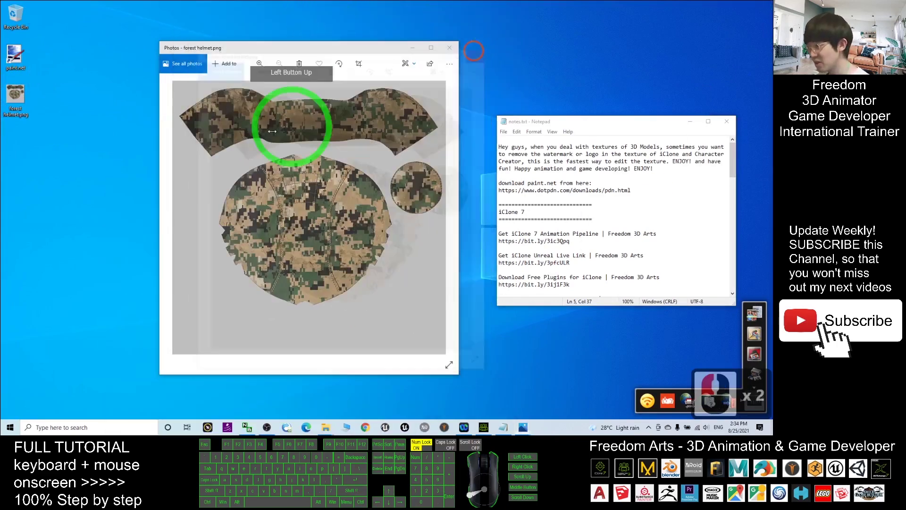
pyautogui.click(449, 64)
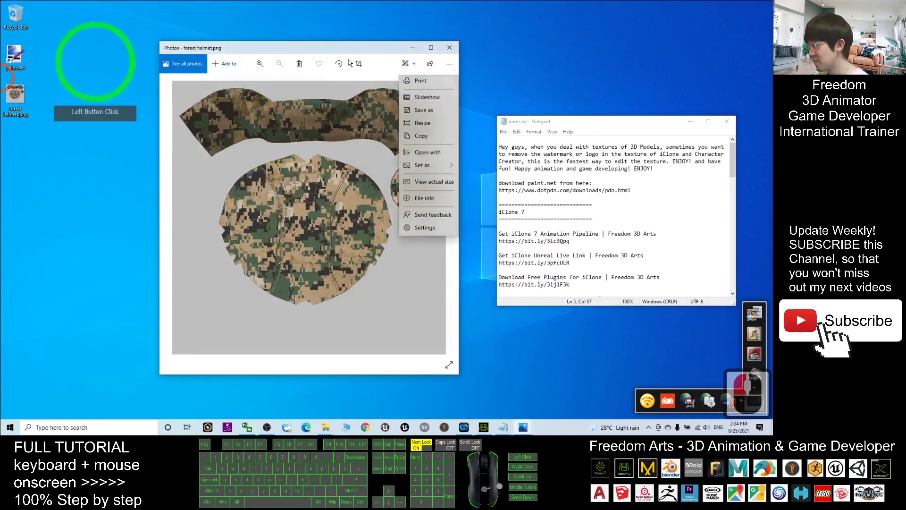
pyautogui.click(451, 47)
pyautogui.doubleClick(18, 99)
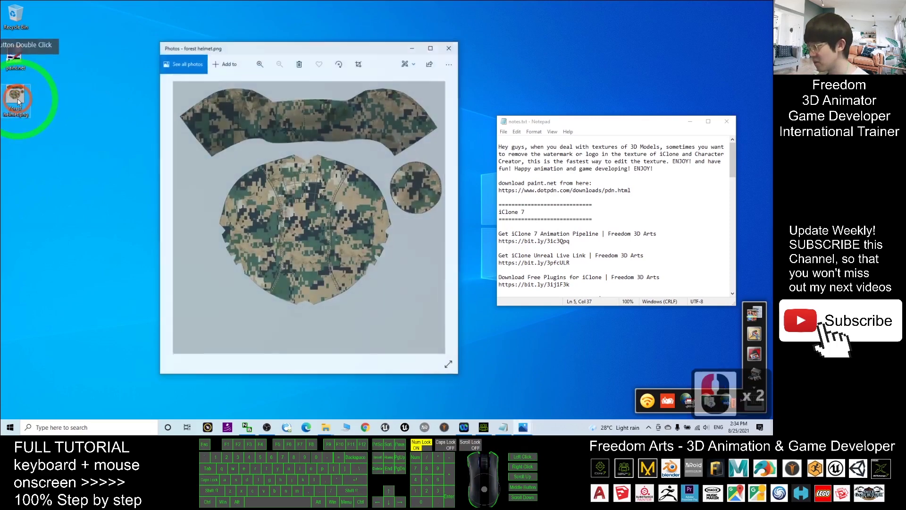
pyautogui.doubleClick(329, 234)
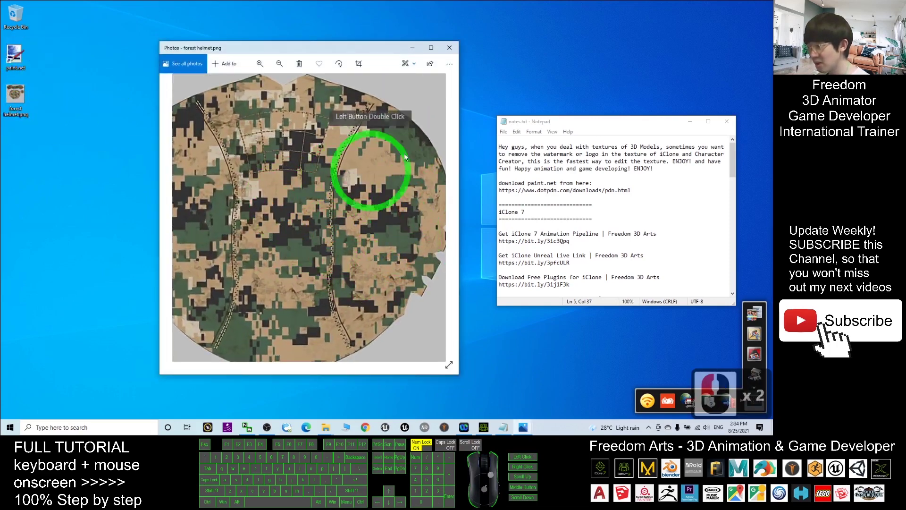
pyautogui.click(449, 48)
# Switch to Character Creator 3, load forest helmet.png from the desktop into the helmet's Base Color texture, and check the helmet's side.
pyautogui.click(483, 427)
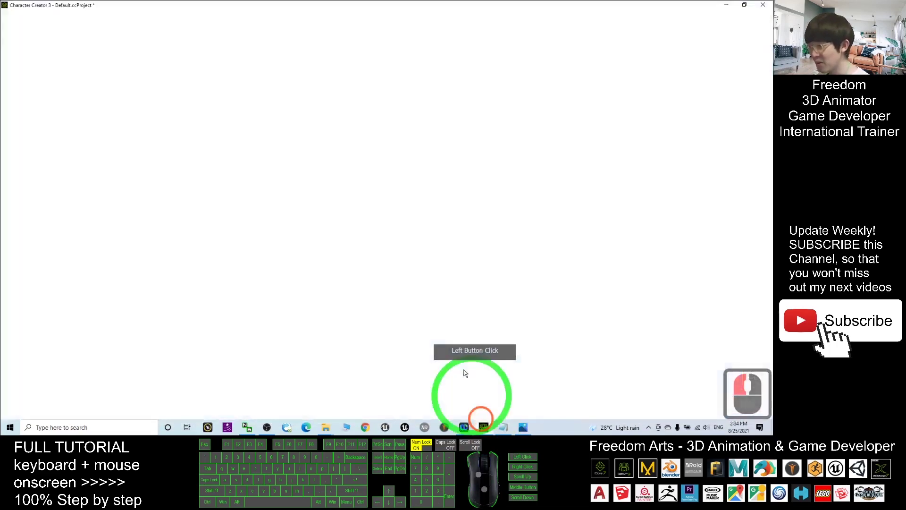
pyautogui.click(616, 258)
pyautogui.moveTo(457, 4); pyautogui.dragTo(378, 29)
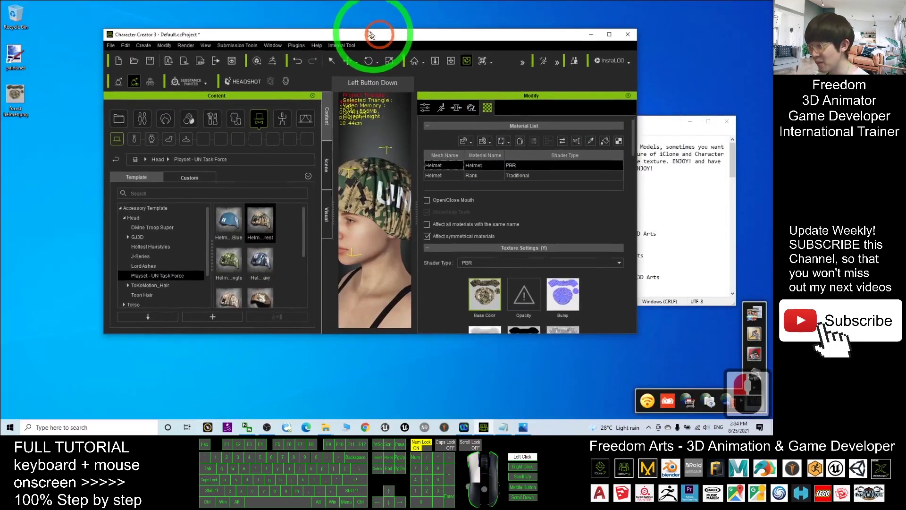
pyautogui.click(18, 100)
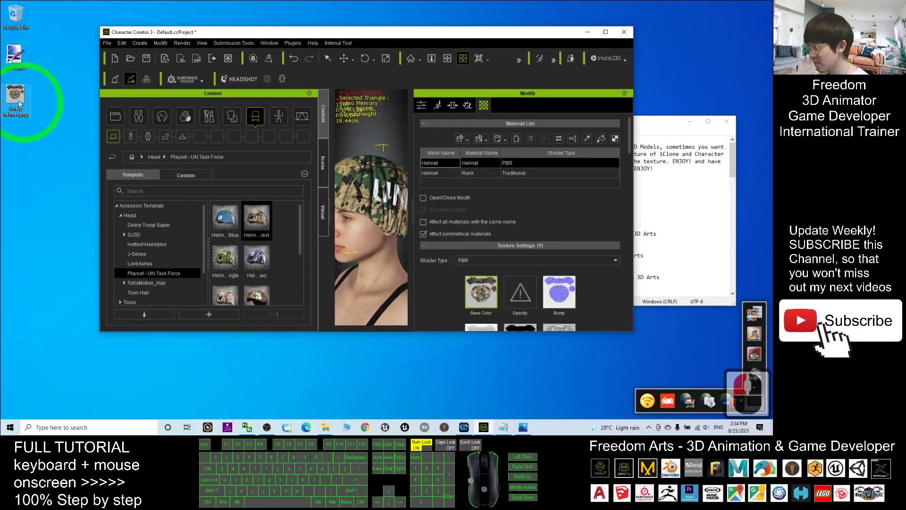
pyautogui.moveTo(22, 98); pyautogui.dragTo(482, 285)
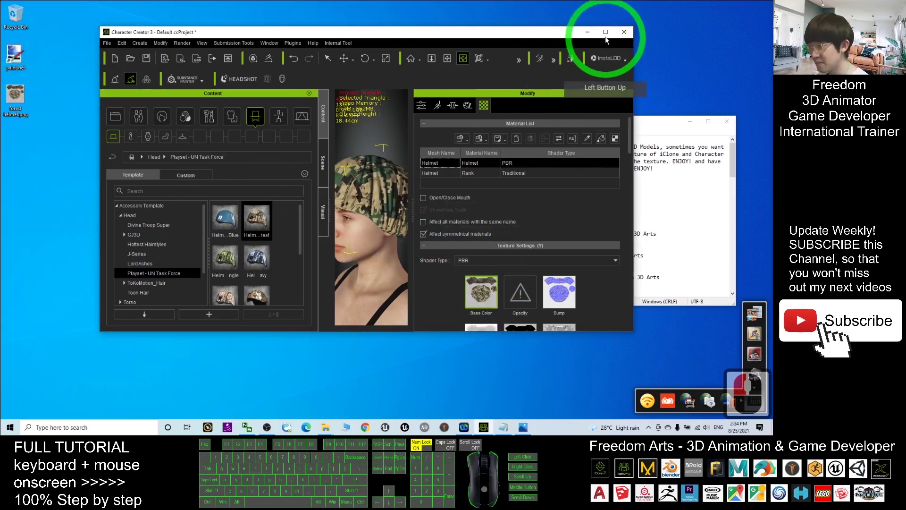
pyautogui.click(606, 32)
pyautogui.scroll(5, 442, 229)
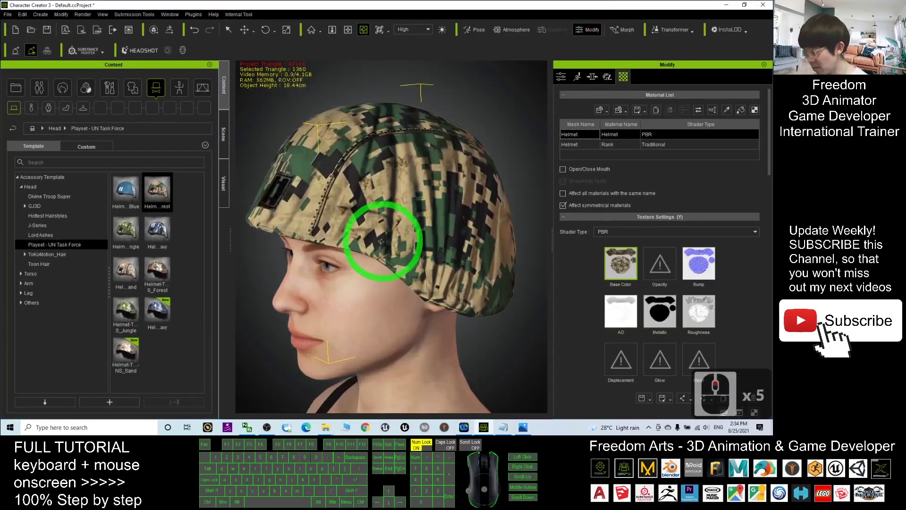
pyautogui.moveTo(380, 241); pyautogui.dragTo(263, 209)
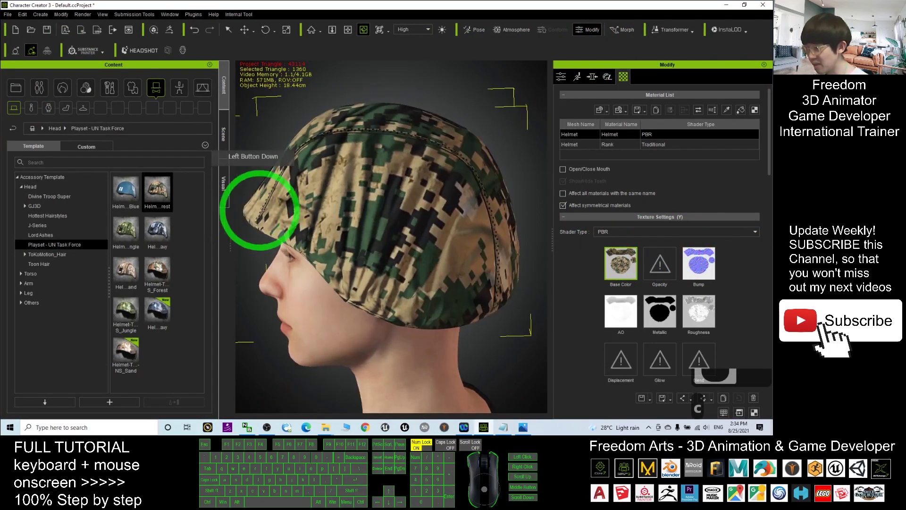
pyautogui.scroll(-3, 283, 241)
pyautogui.moveTo(287, 309); pyautogui.dragTo(365, 256)
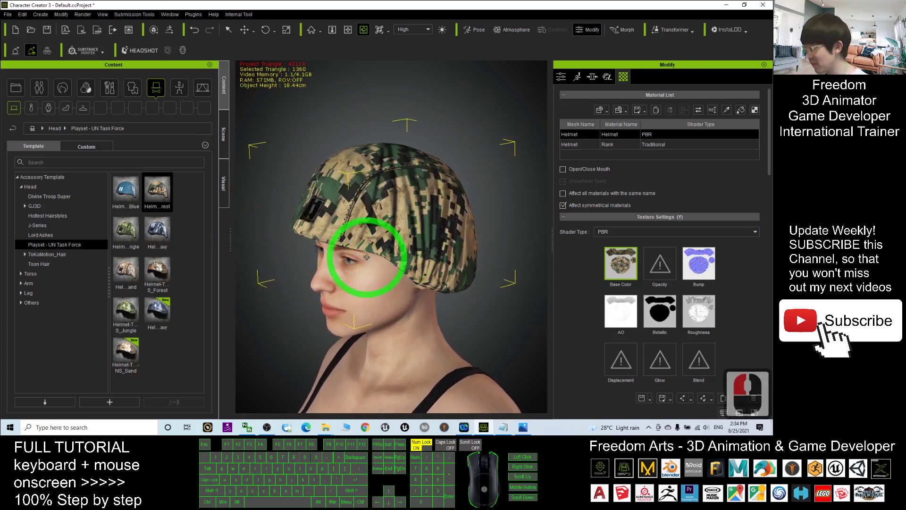
# Delete the forest camouflage helmet from the character and put on the blue helmet from Playset - UN Task Force instead.
pyautogui.click(125, 189)
pyautogui.click(429, 221)
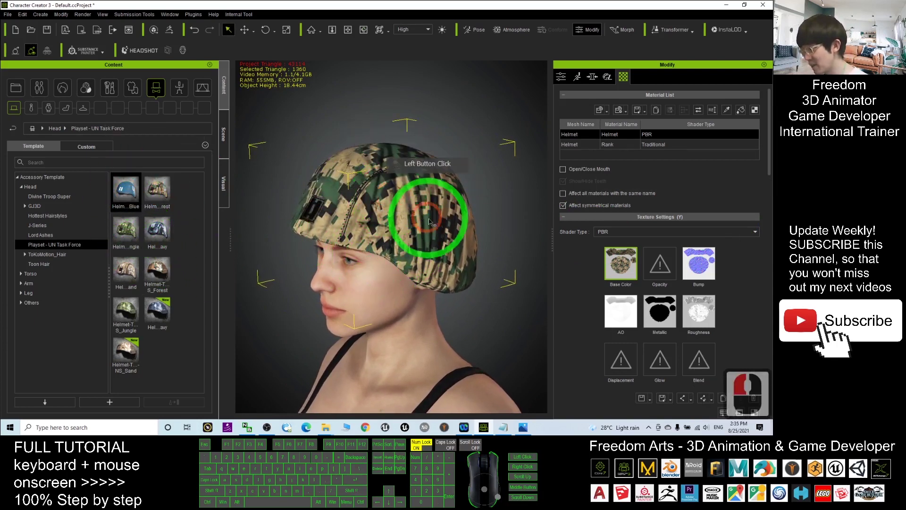
pyautogui.click(429, 220)
pyautogui.press('Delete')
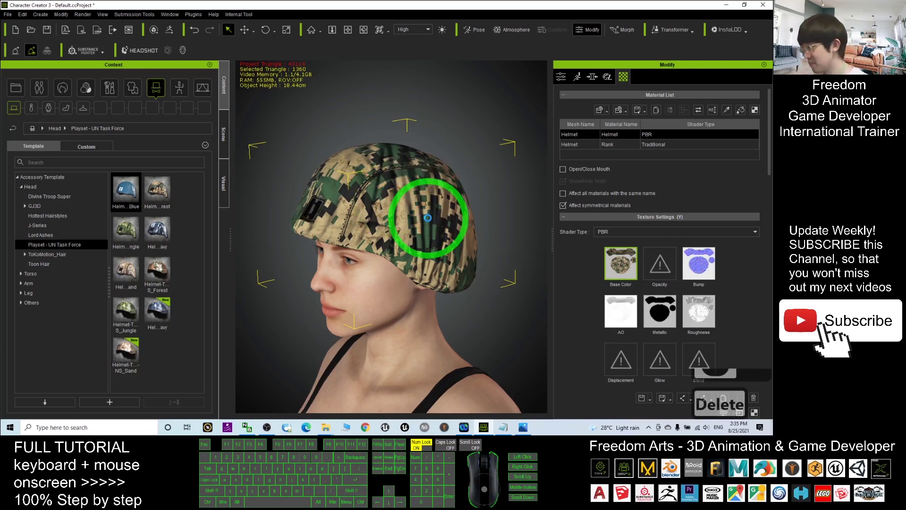
pyautogui.moveTo(126, 191); pyautogui.dragTo(366, 250)
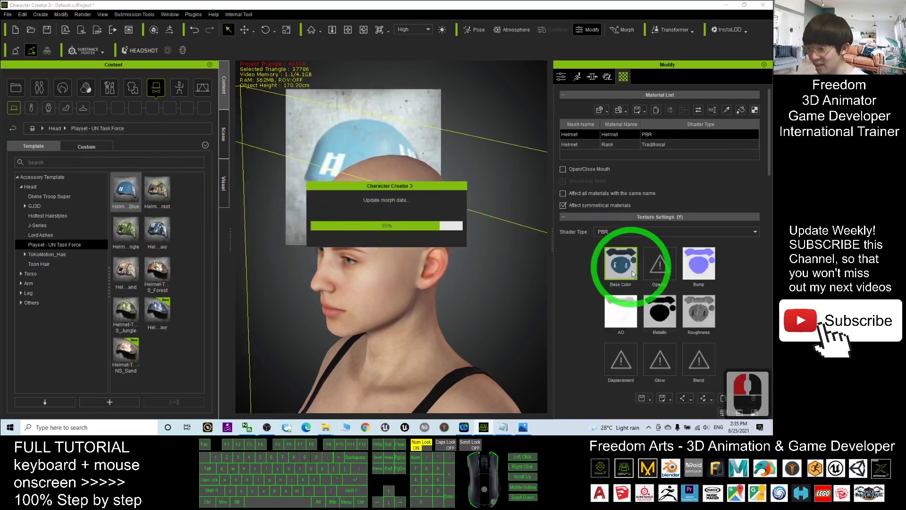
# Save the blue helmet's Base Color texture to the Desktop as a PNG file named "blue helmet".
pyautogui.doubleClick(628, 267)
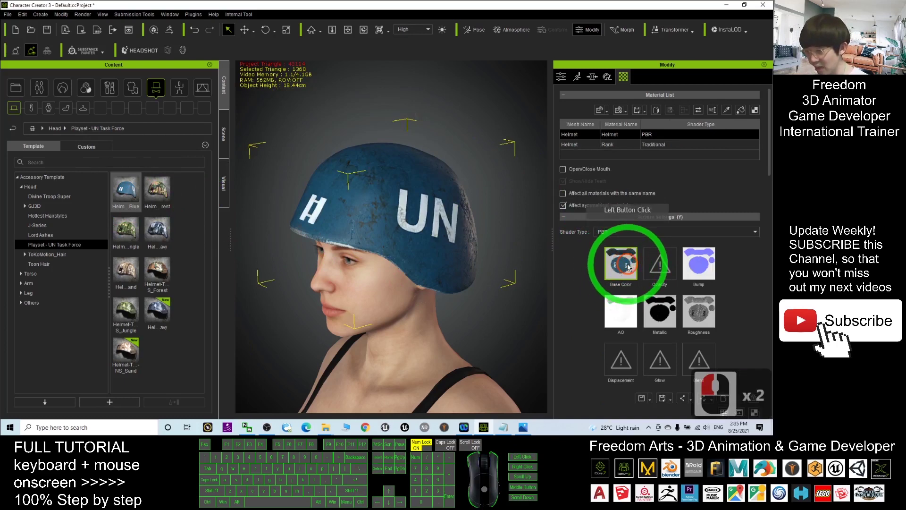
pyautogui.click(649, 399)
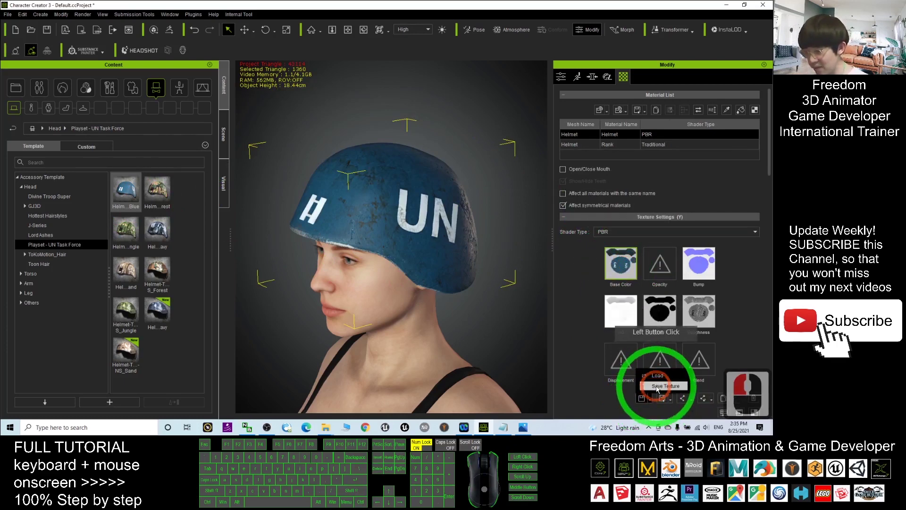
pyautogui.click(665, 386)
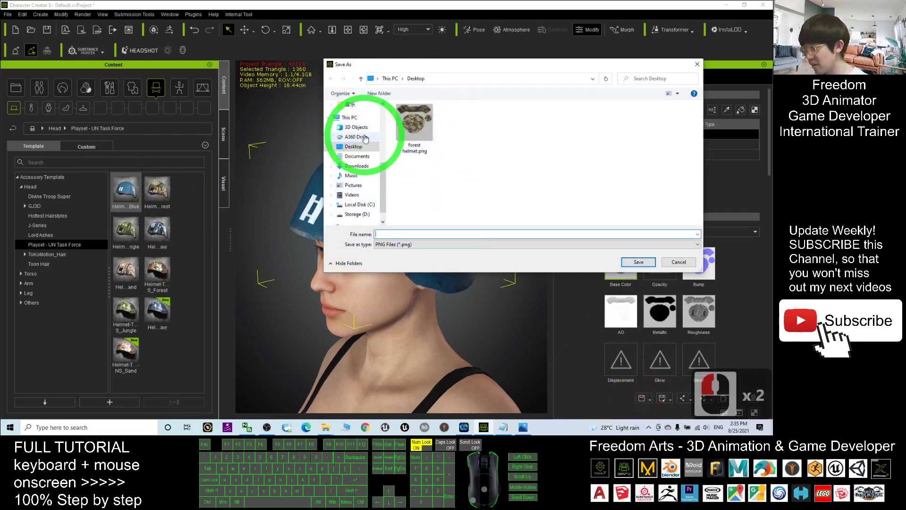
pyautogui.click(390, 234)
pyautogui.write('b')
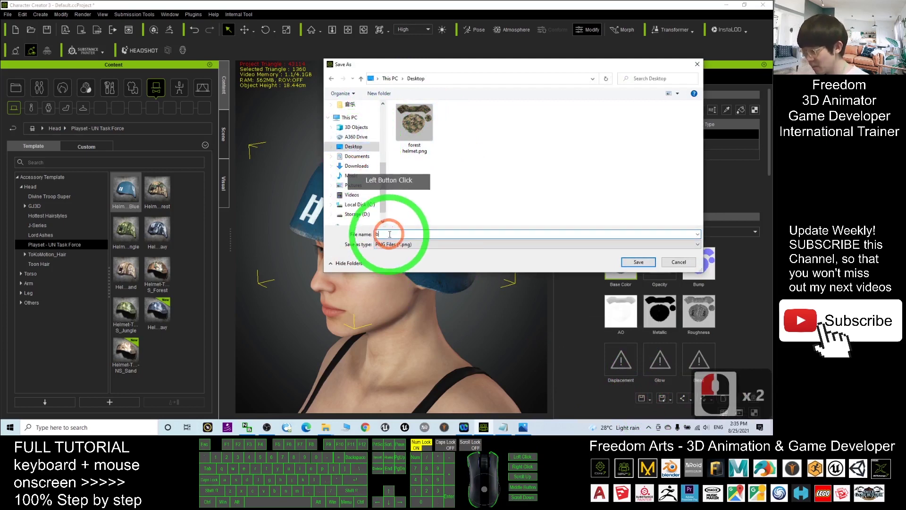
pyautogui.write('ue')
pyautogui.press('BackSpace')
pyautogui.press('BackSpace')
pyautogui.write('l')
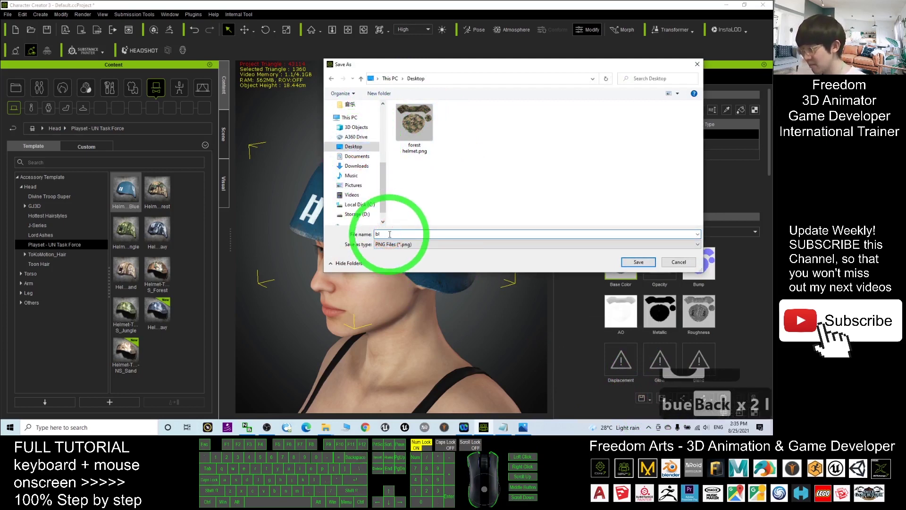
pyautogui.write('ue')
pyautogui.press('BackSpace')
pyautogui.write('ue helmet')
pyautogui.press('Return')
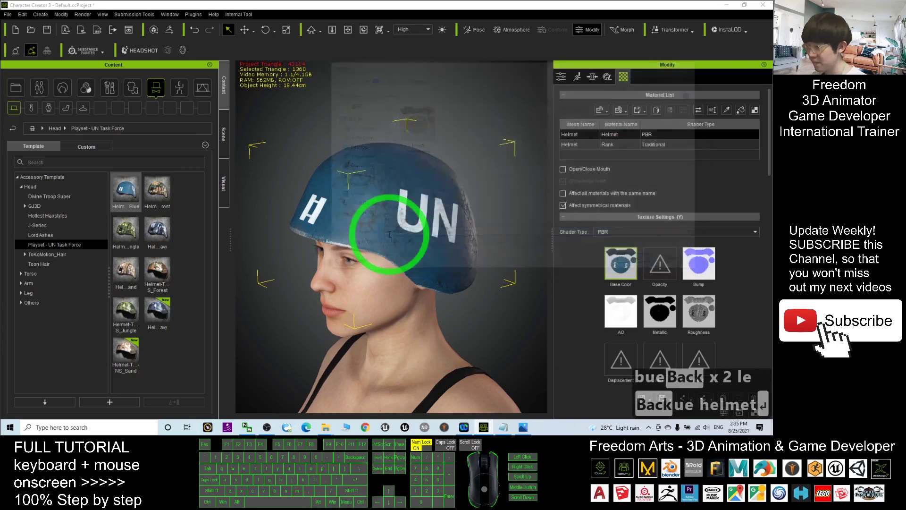
# Minimize Character Creator, start paint.net, and open blue helmet.png from the Desktop.
pyautogui.click(727, 5)
pyautogui.click(15, 93)
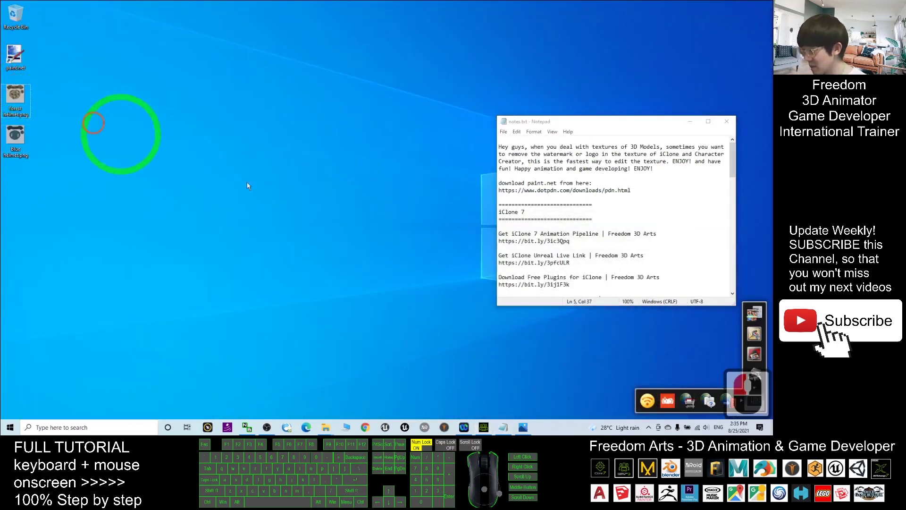
pyautogui.click(13, 56)
pyautogui.doubleClick(14, 55)
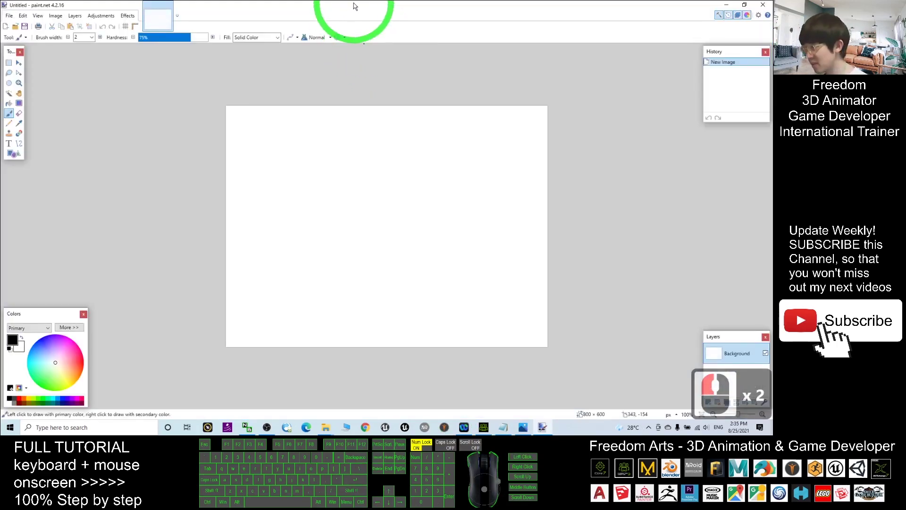
pyautogui.moveTo(354, 6); pyautogui.dragTo(425, 66)
pyautogui.click(245, 97)
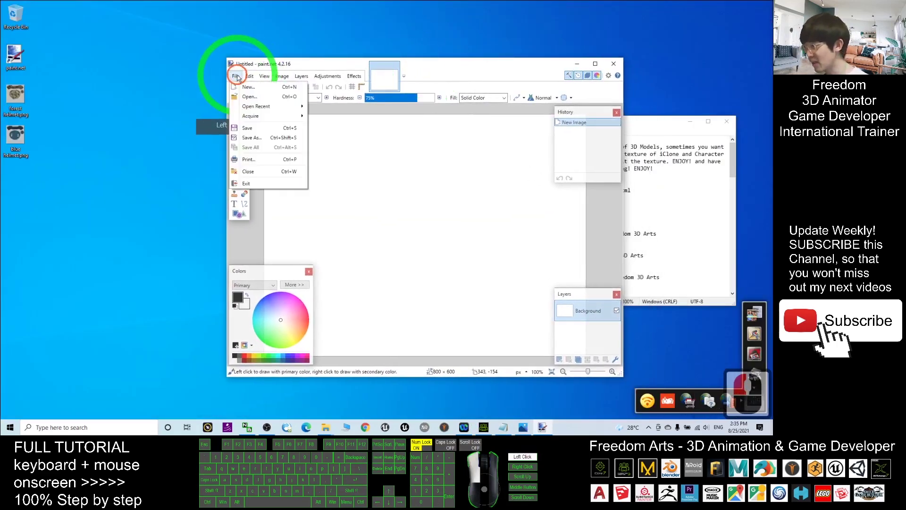
pyautogui.click(245, 97)
pyautogui.click(241, 87)
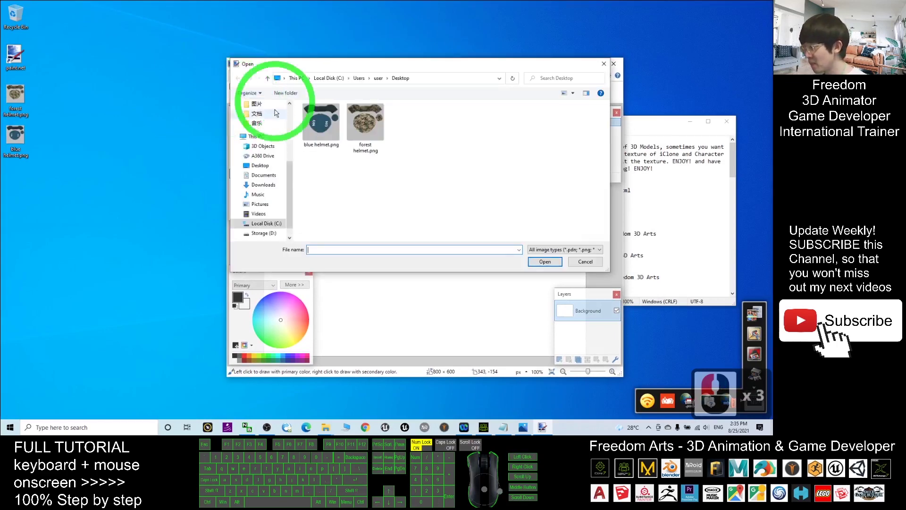
pyautogui.doubleClick(321, 121)
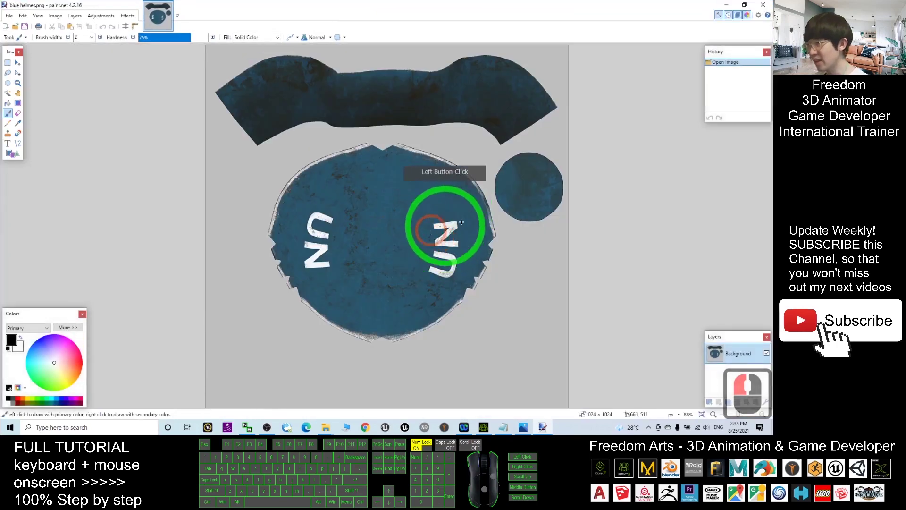
# Choose the Clone Stamp tool and set its brush width to 30 for the blue helmet texture.
pyautogui.keyDown('ctrl'); pyautogui.scroll(4, 451, 206); pyautogui.keyUp('ctrl')
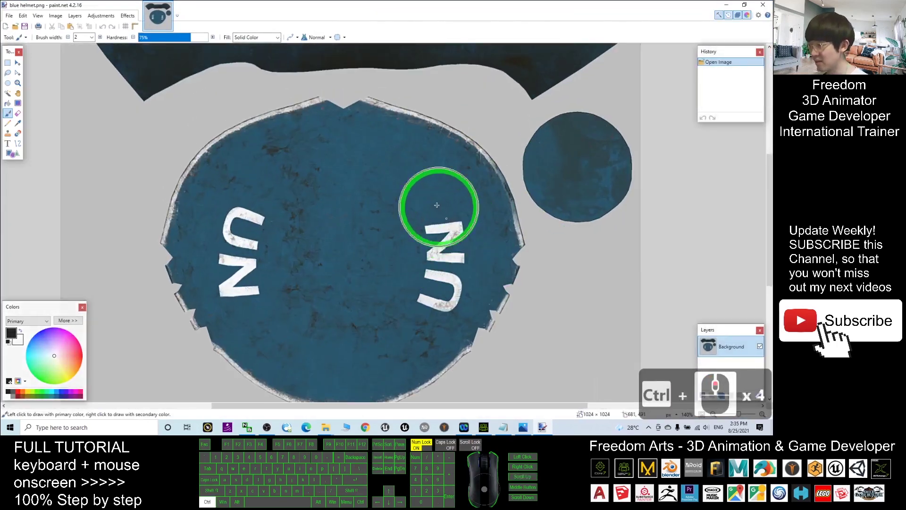
pyautogui.click(8, 135)
pyautogui.keyDown('ctrl'); pyautogui.scroll(2, 474, 214); pyautogui.keyUp('ctrl')
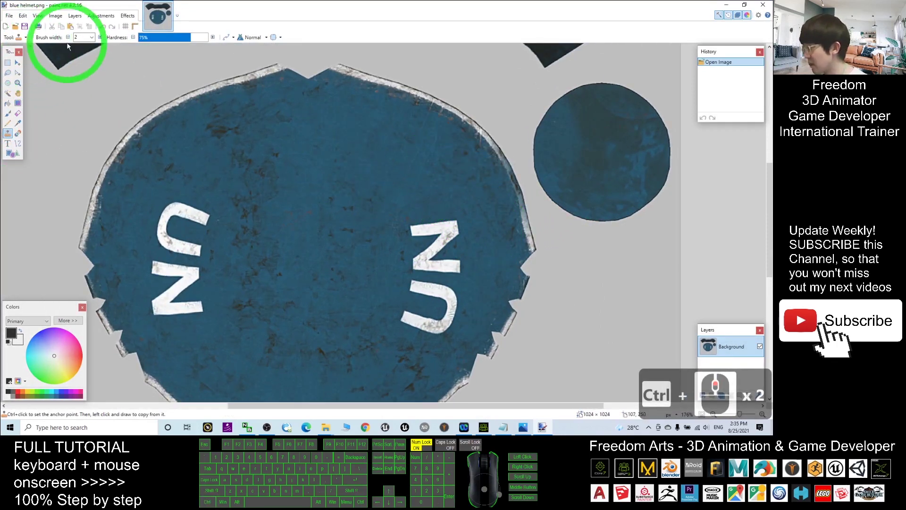
pyautogui.click(83, 38)
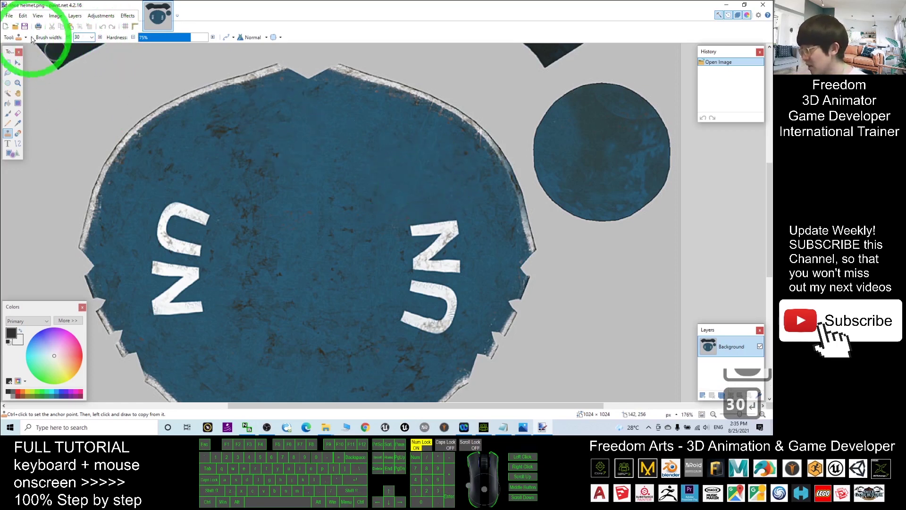
# Set the Clone Stamp brush width to 40 and clone clean blue texture over both UN logos on the helmet.
pyautogui.moveTo(83, 36); pyautogui.dragTo(100, 42)
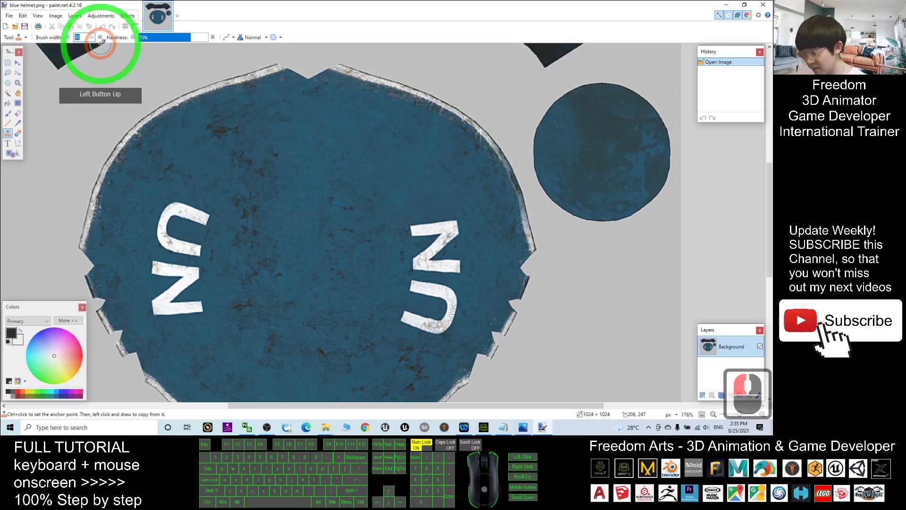
pyautogui.keyDown('ctrl'); pyautogui.click(416, 176); pyautogui.keyUp('ctrl')
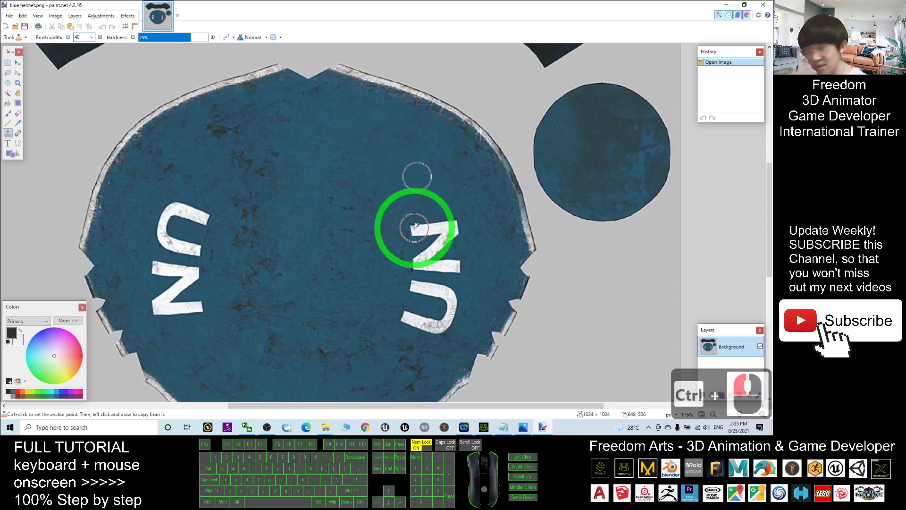
pyautogui.moveTo(422, 226)
pyautogui.mouseDown()
pyautogui.moveTo(441, 225)
pyautogui.moveTo(405, 235)
pyautogui.moveTo(419, 255)
pyautogui.moveTo(463, 274)
pyautogui.moveTo(422, 295)
pyautogui.moveTo(433, 247)
pyautogui.moveTo(474, 283)
pyautogui.moveTo(395, 297)
pyautogui.moveTo(430, 304)
pyautogui.moveTo(411, 370)
pyautogui.moveTo(426, 328)
pyautogui.mouseUp()
pyautogui.moveTo(330, 279); pyautogui.dragTo(173, 198)
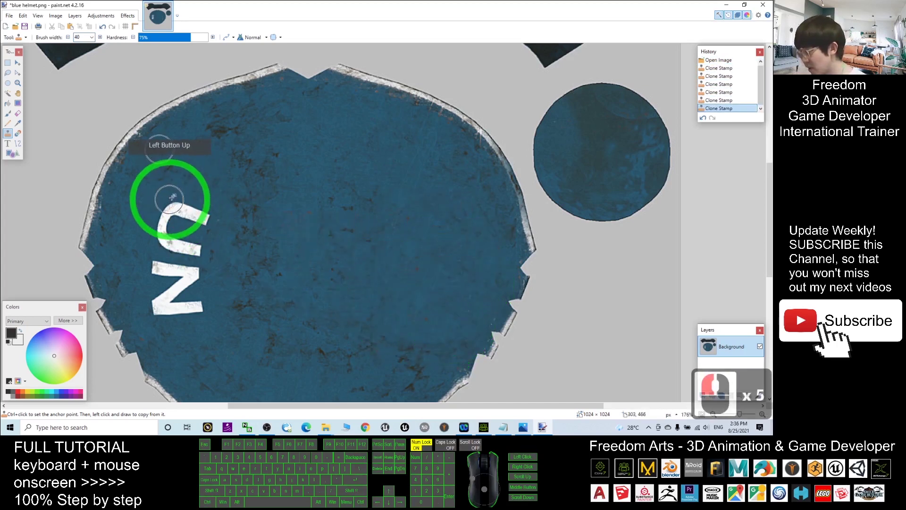
pyautogui.keyDown('ctrl'); pyautogui.click(190, 162); pyautogui.keyUp('ctrl')
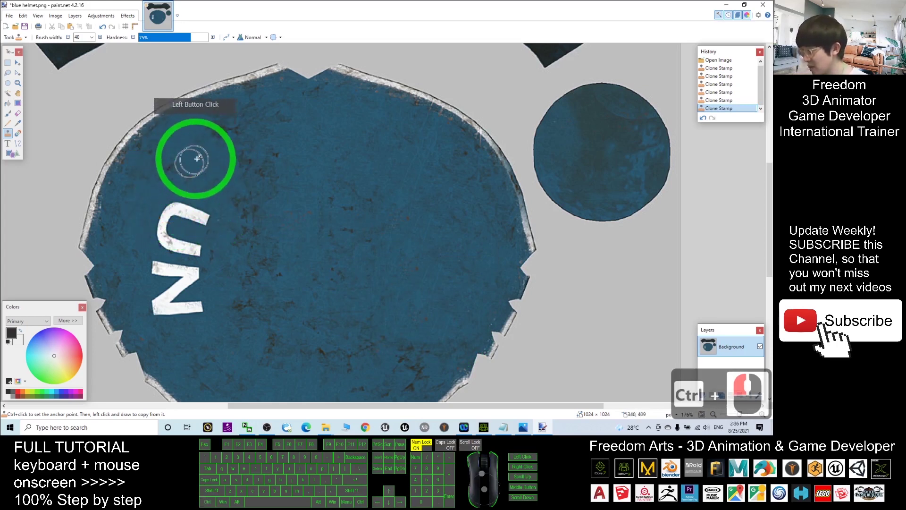
pyautogui.moveTo(170, 204)
pyautogui.mouseDown()
pyautogui.moveTo(198, 202)
pyautogui.moveTo(188, 217)
pyautogui.moveTo(156, 219)
pyautogui.moveTo(187, 249)
pyautogui.moveTo(194, 241)
pyautogui.moveTo(141, 263)
pyautogui.moveTo(198, 265)
pyautogui.moveTo(162, 292)
pyautogui.moveTo(188, 300)
pyautogui.moveTo(174, 305)
pyautogui.mouseUp()
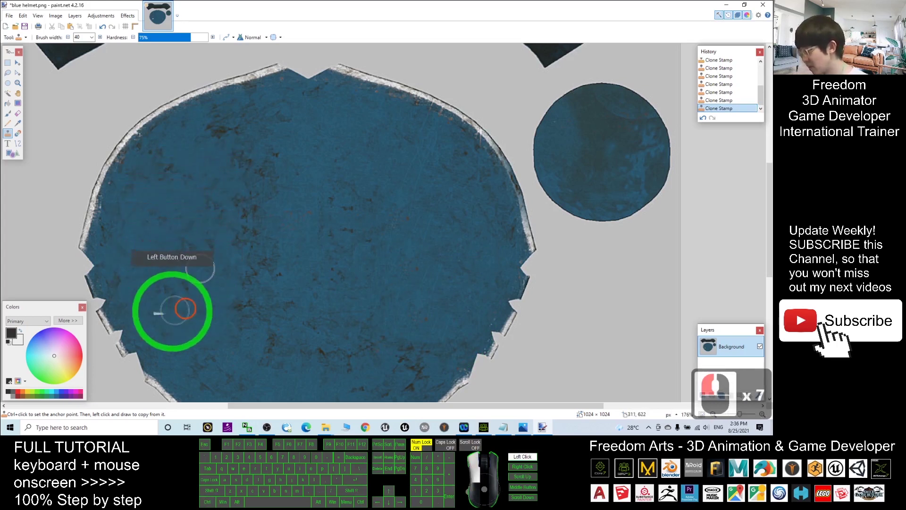
# Save the edited blue helmet texture with Auto-detect bit depth, close paint.net, and view the saved blue helmet.png.
pyautogui.click(323, 234)
pyautogui.click(3, 16)
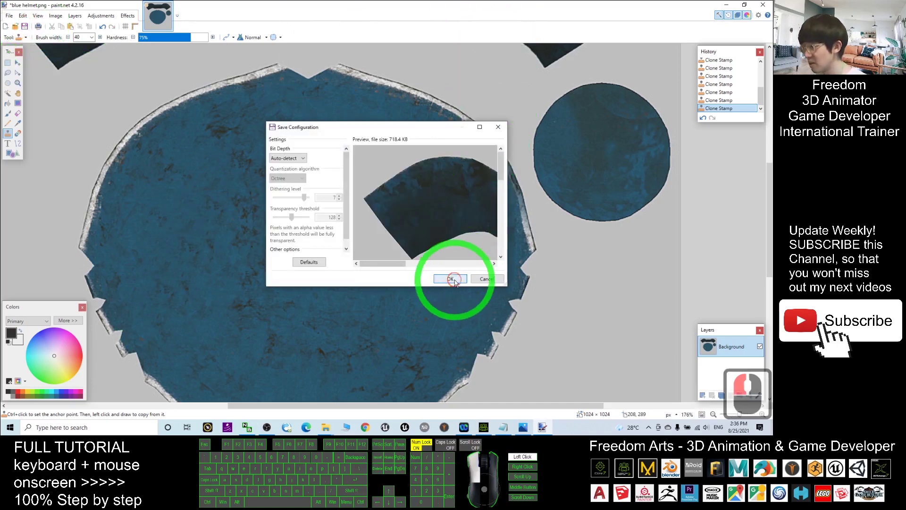
pyautogui.click(459, 277)
pyautogui.click(300, 79)
pyautogui.click(636, 41)
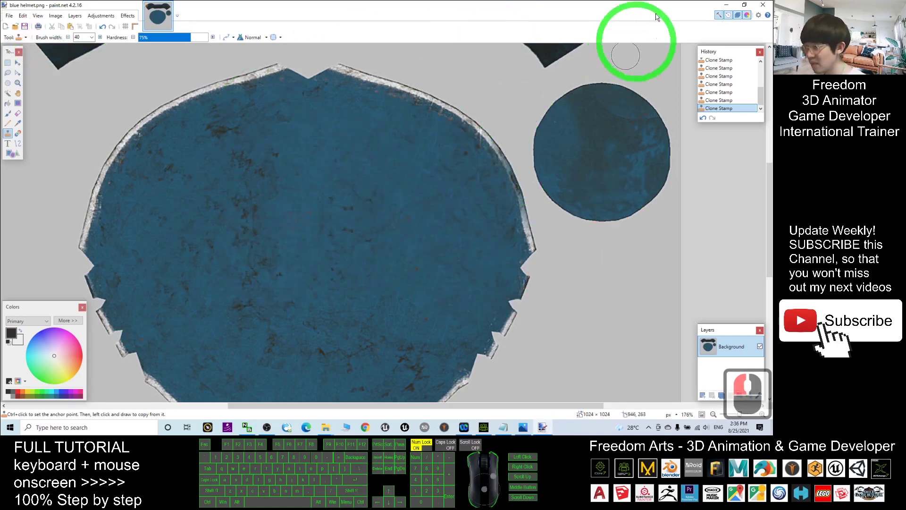
pyautogui.click(764, 5)
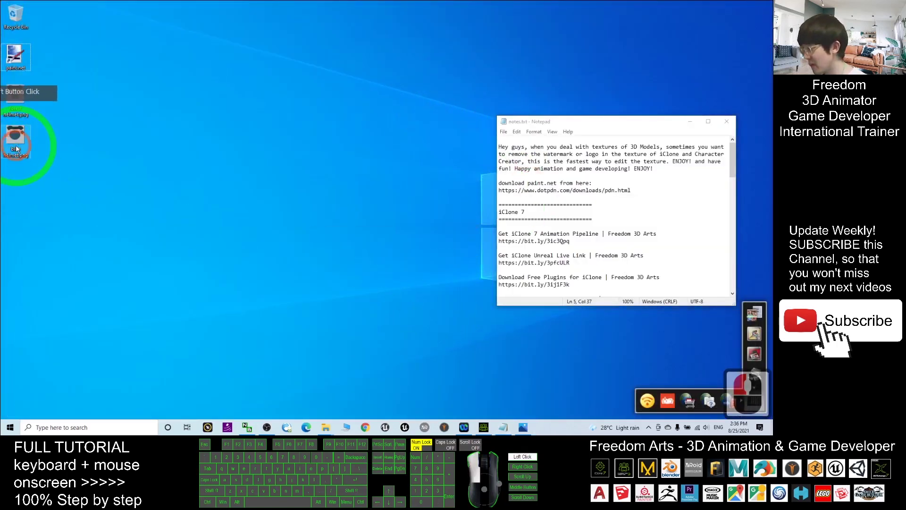
pyautogui.doubleClick(16, 149)
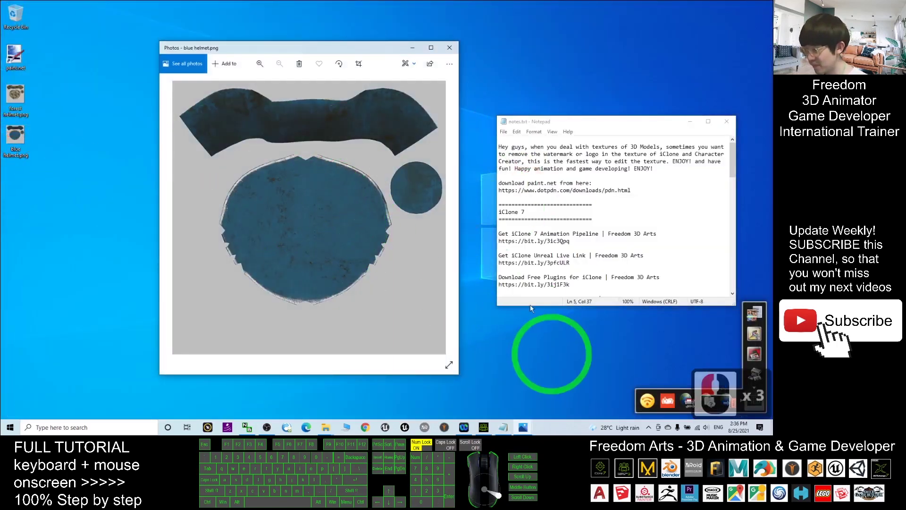
pyautogui.click(455, 48)
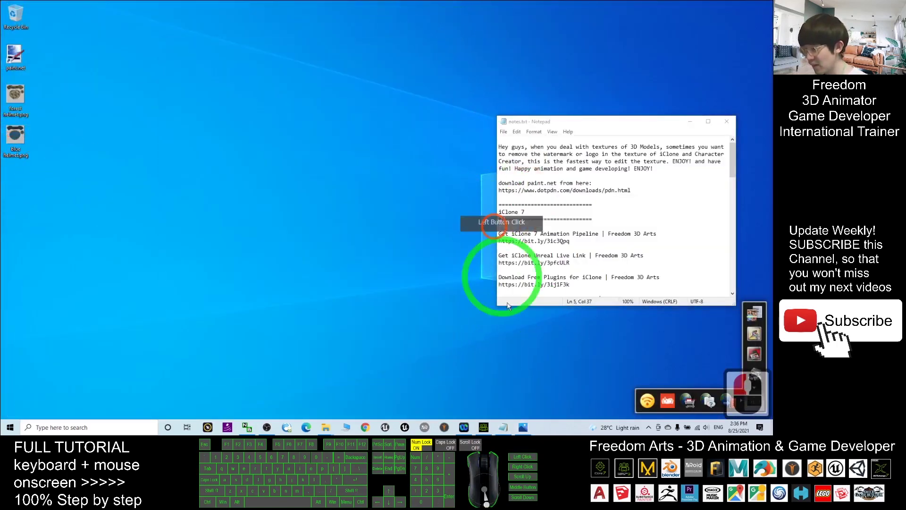
# Switch to Character Creator, load blue helmet.png from the Desktop as the helmet's Base Color texture, and inspect the helmet from behind.
pyautogui.click(485, 427)
pyautogui.doubleClick(415, 6)
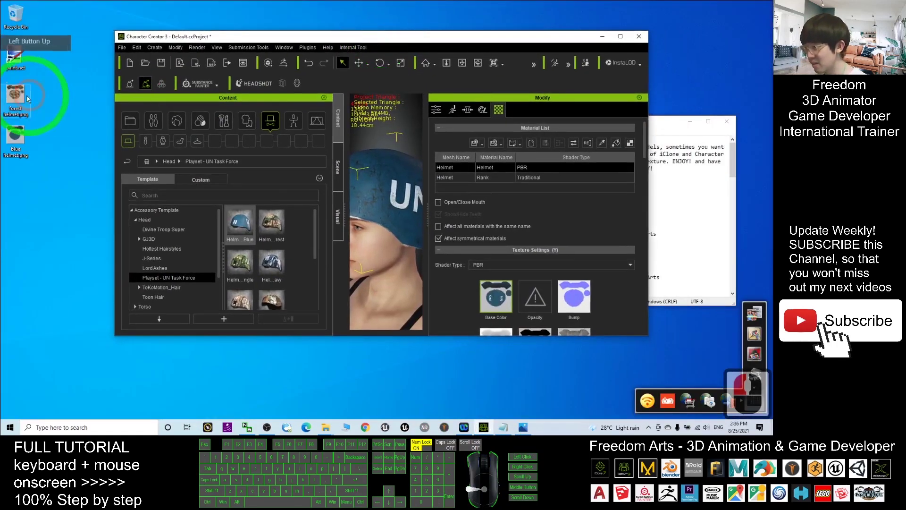
pyautogui.moveTo(16, 137); pyautogui.dragTo(494, 291)
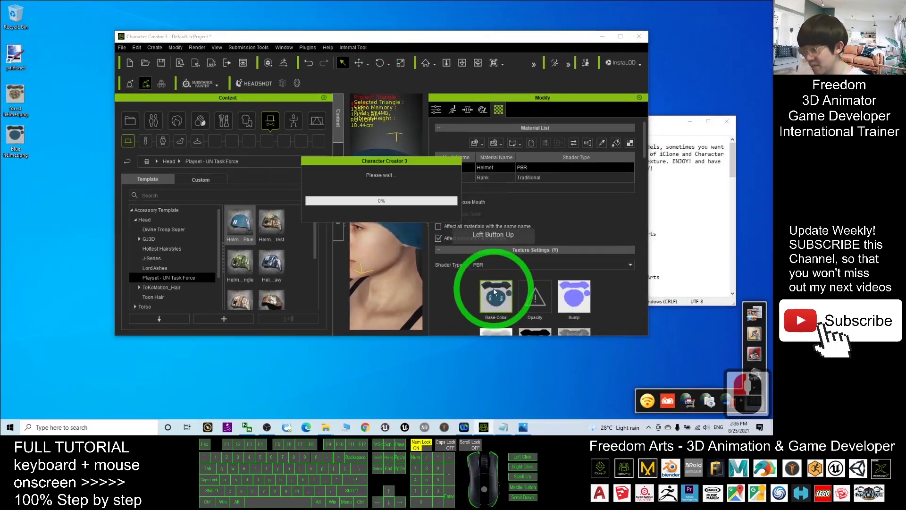
pyautogui.click(622, 37)
pyautogui.click(620, 262)
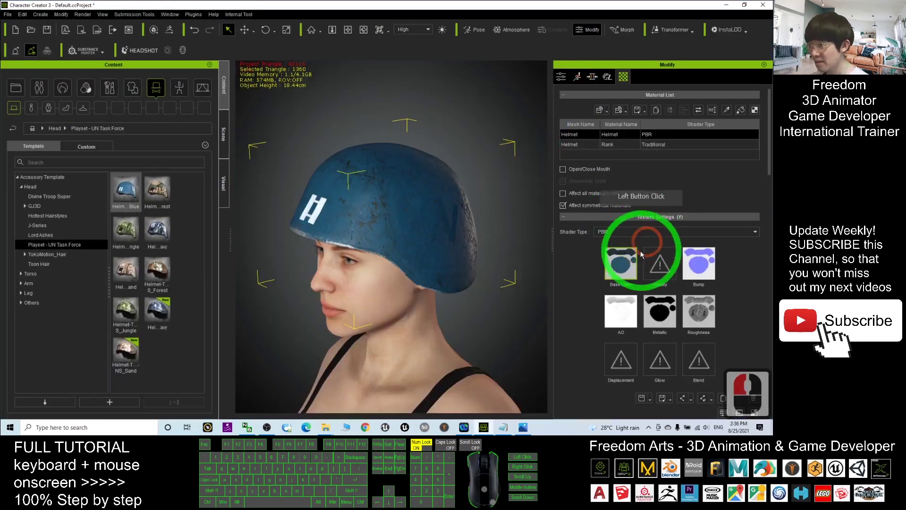
pyautogui.moveTo(419, 229); pyautogui.dragTo(474, 251)
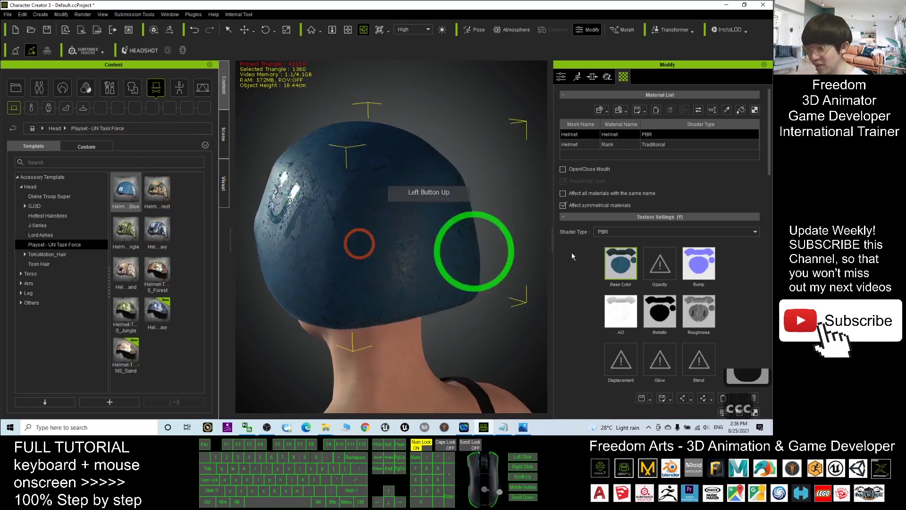
# Save the helmet's Roughness texture to the Desktop as a PNG file named "blue helmet roughness".
pyautogui.doubleClick(702, 319)
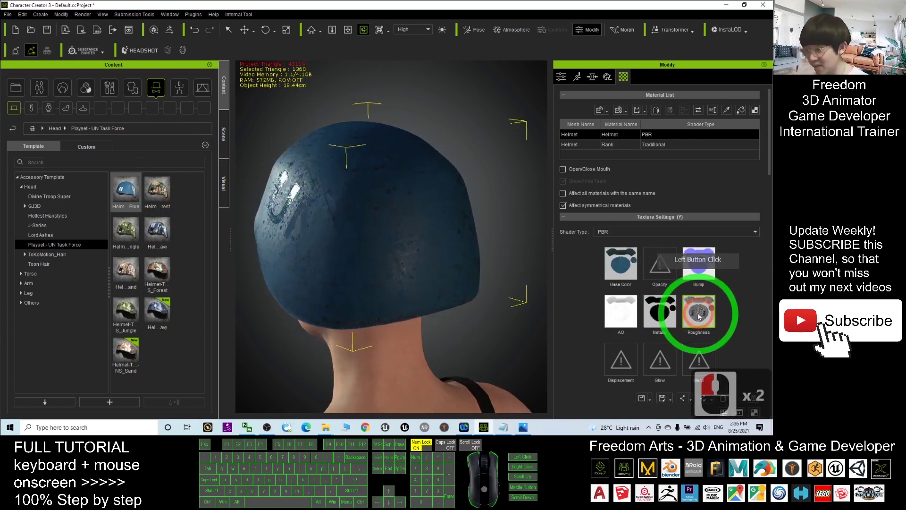
pyautogui.press('c')
pyautogui.moveTo(325, 227); pyautogui.dragTo(351, 138)
pyautogui.rightClick(692, 304)
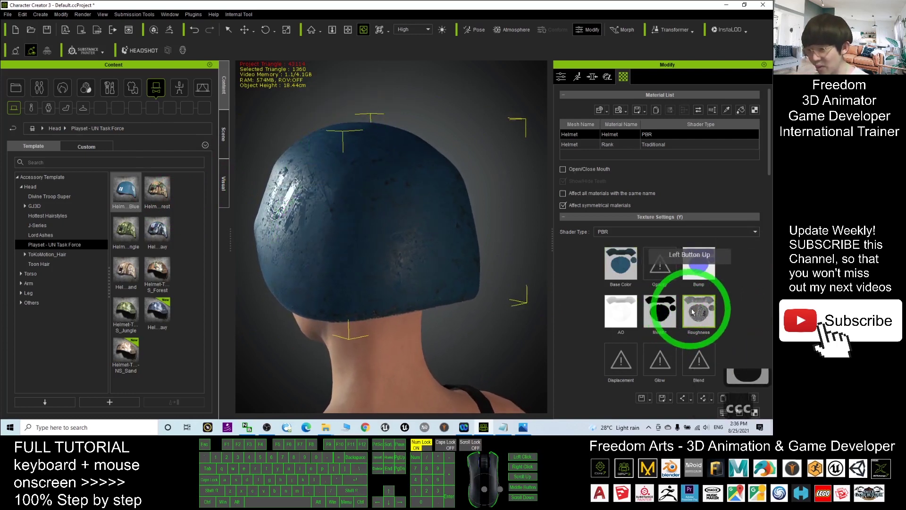
pyautogui.click(657, 405)
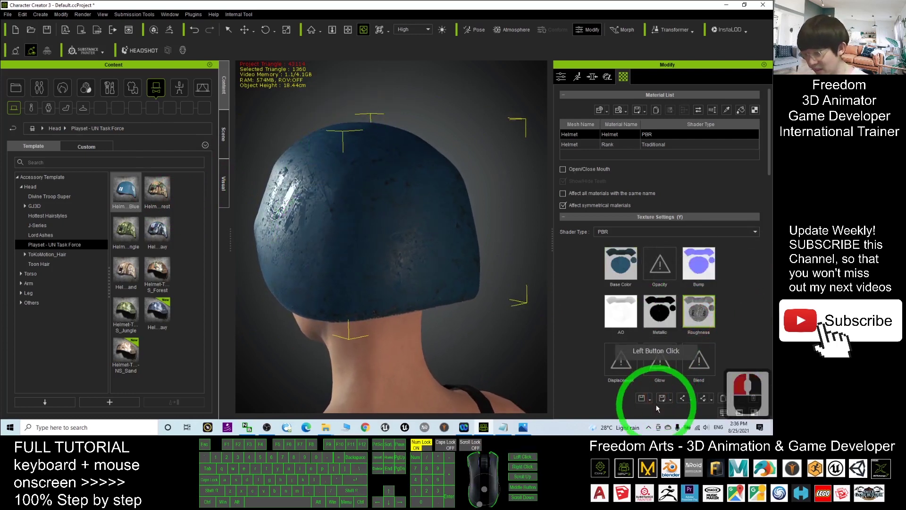
pyautogui.click(665, 386)
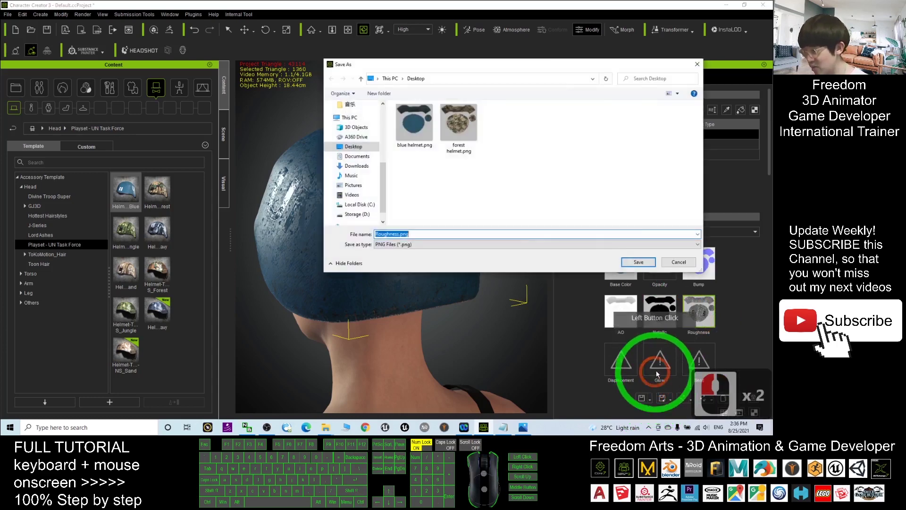
pyautogui.click(415, 146)
pyautogui.click(402, 231)
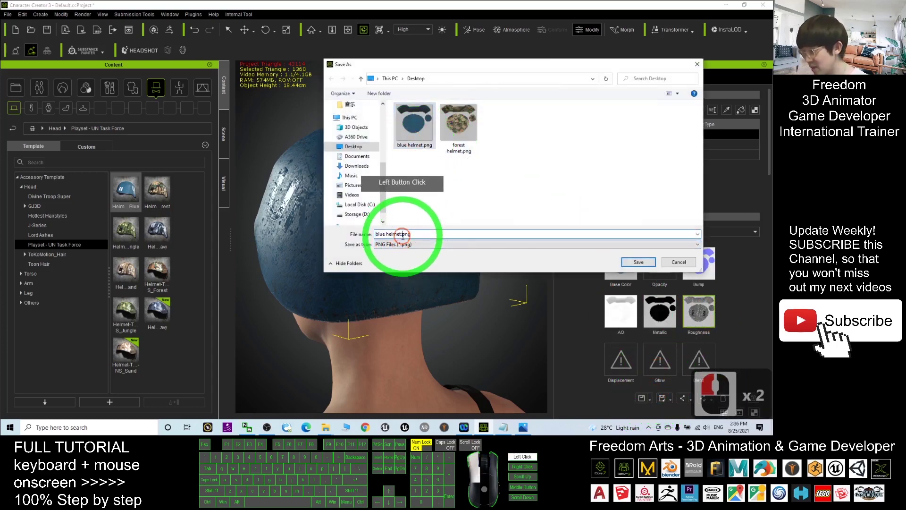
pyautogui.click(472, 233)
pyautogui.press('Left')
pyautogui.press('Left')
pyautogui.press('Left')
pyautogui.press('Left')
pyautogui.write('rou')
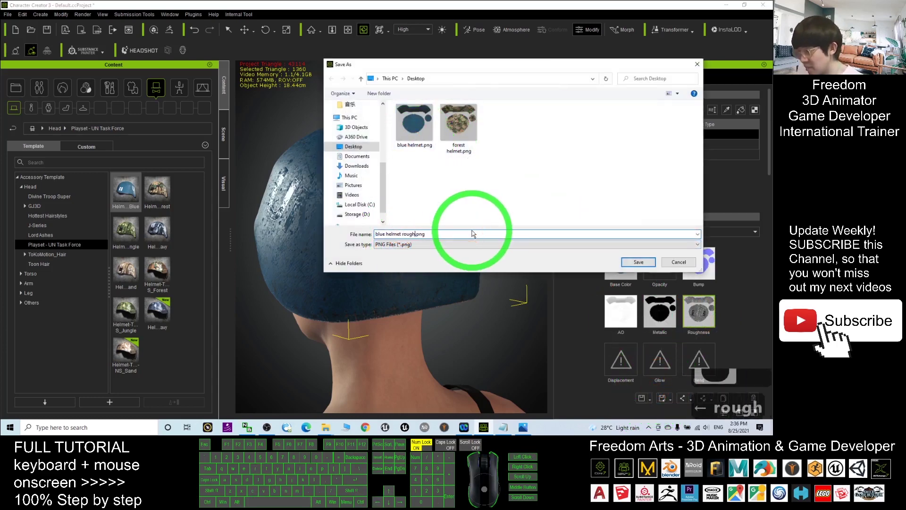
pyautogui.write('ghnet')
pyautogui.press('BackSpace')
pyautogui.write('ss')
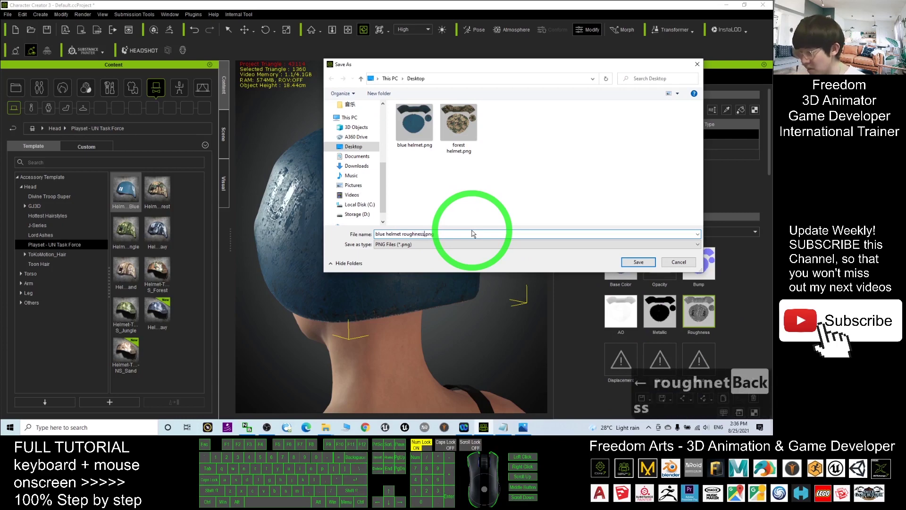
pyautogui.click(626, 261)
# Minimize Character Creator, start paint.net, and open blue helmet roughness.png from the Desktop.
pyautogui.click(718, 6)
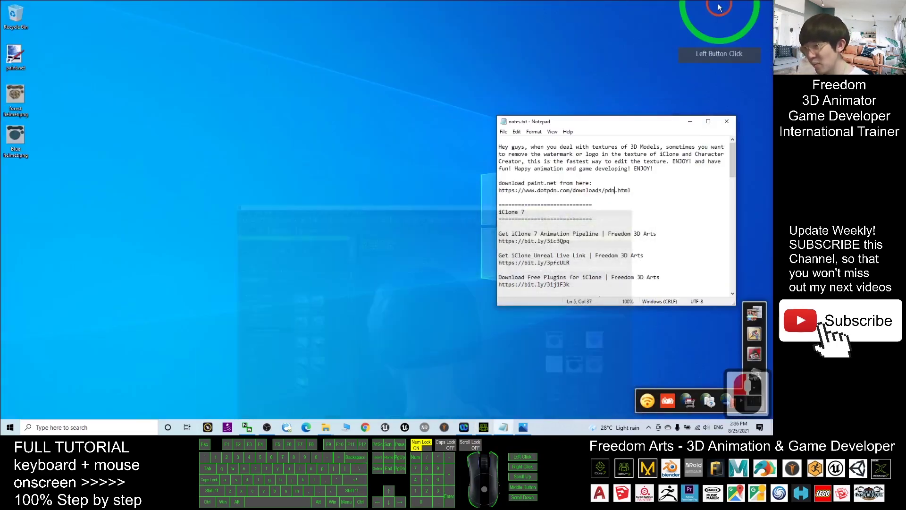
pyautogui.click(192, 146)
pyautogui.click(16, 141)
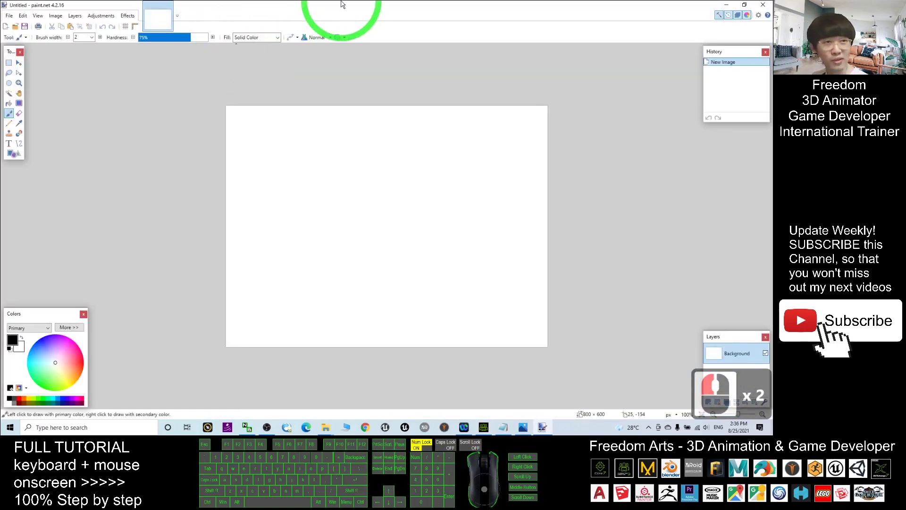
pyautogui.moveTo(342, 5); pyautogui.dragTo(402, 52)
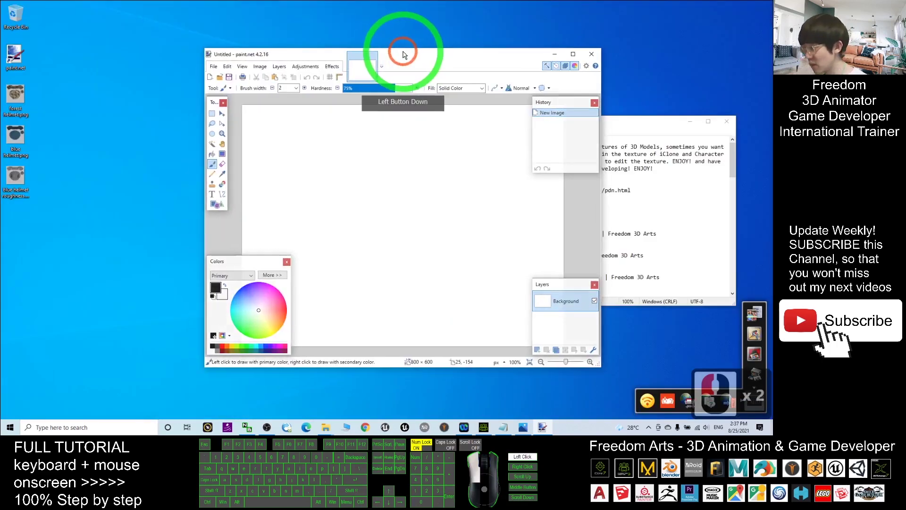
pyautogui.click(213, 66)
pyautogui.click(227, 87)
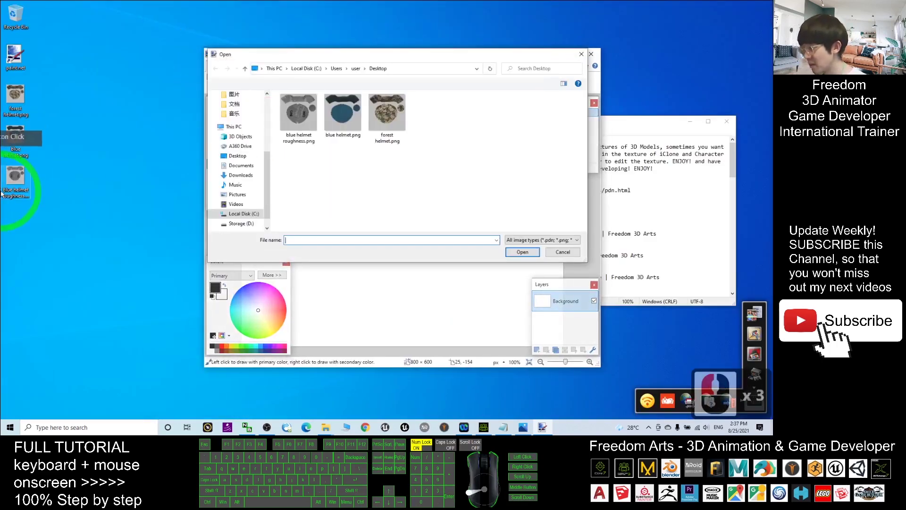
pyautogui.click(298, 117)
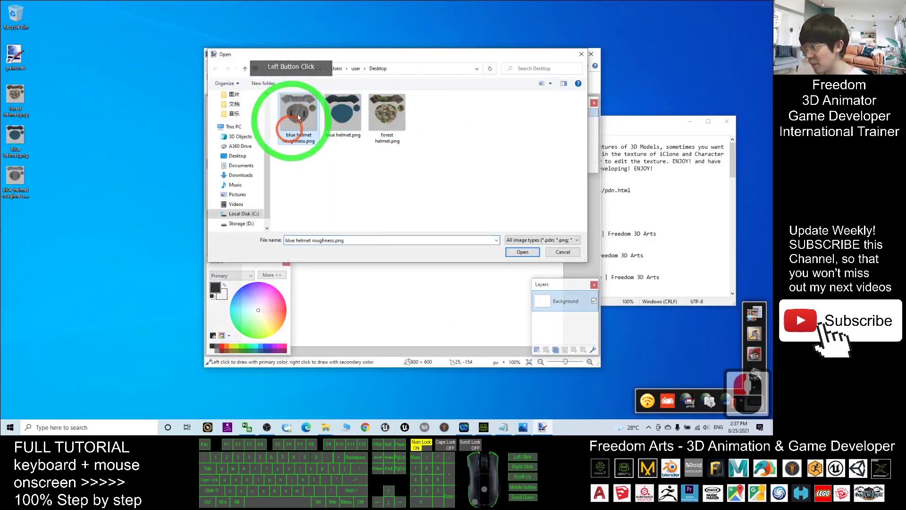
pyautogui.doubleClick(300, 121)
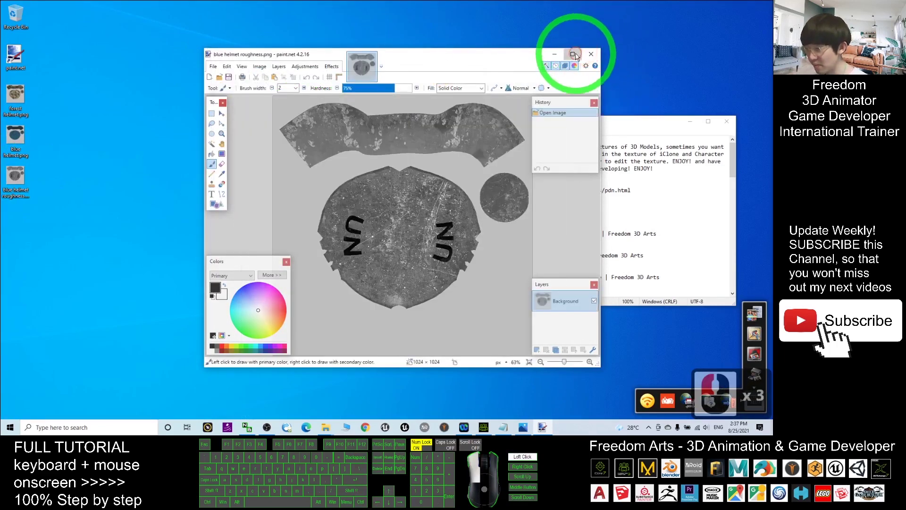
pyautogui.click(576, 53)
# Choose the Clone Stamp tool and set its brush width to 40 for the roughness texture.
pyautogui.click(456, 222)
pyautogui.click(444, 232)
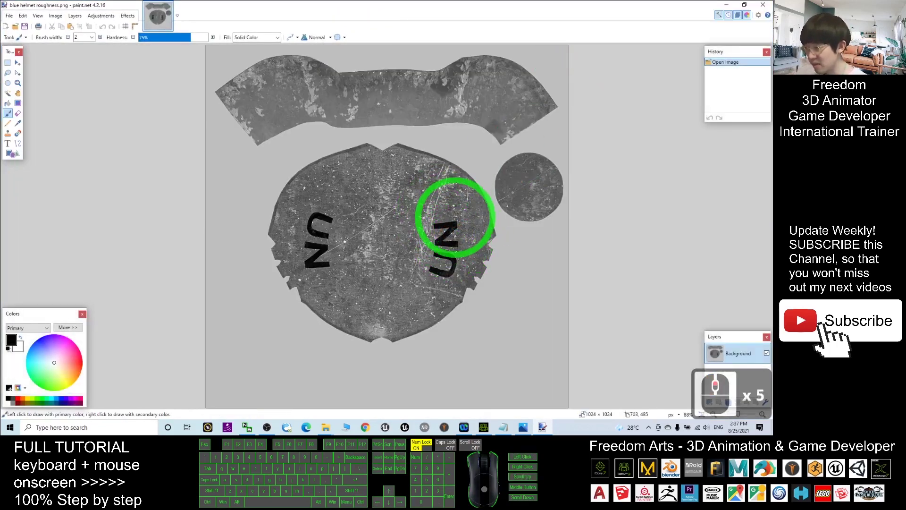
pyautogui.keyDown('ctrl'); pyautogui.scroll(7, 454, 218); pyautogui.keyUp('ctrl')
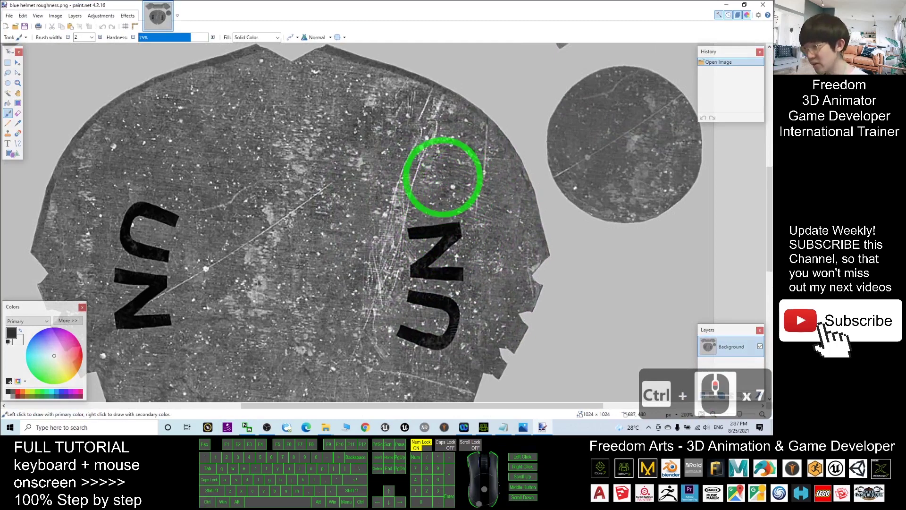
pyautogui.click(8, 133)
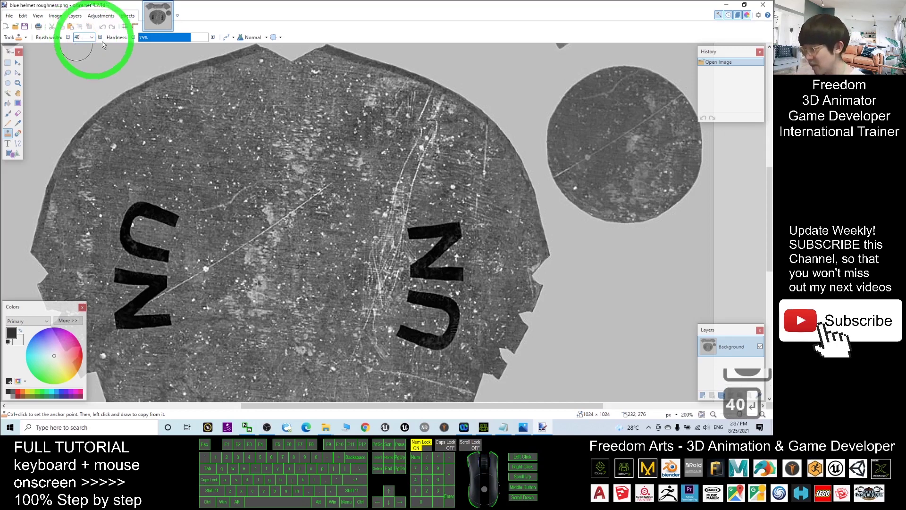
pyautogui.click(464, 180)
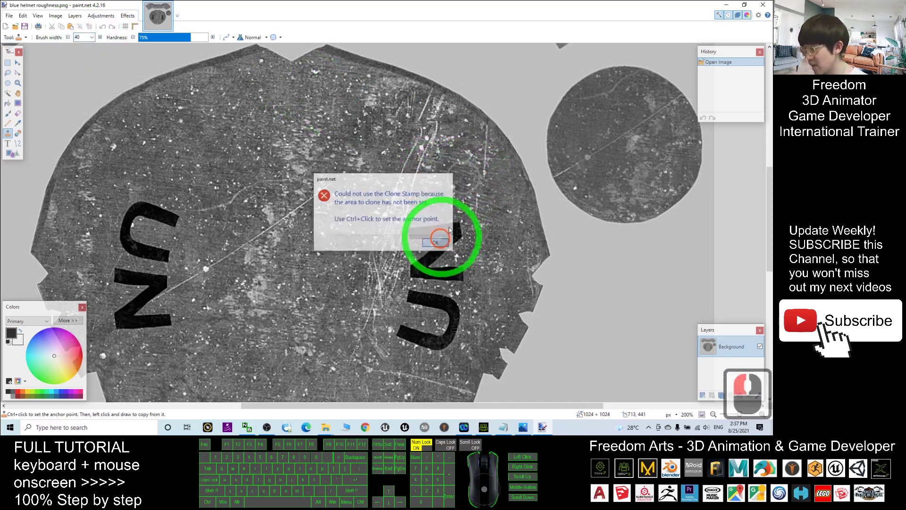
pyautogui.click(447, 242)
# Clone nearby scratched grey texture over both black UN logos in the roughness map.
pyautogui.keyDown('ctrl'); pyautogui.click(469, 178); pyautogui.keyUp('ctrl')
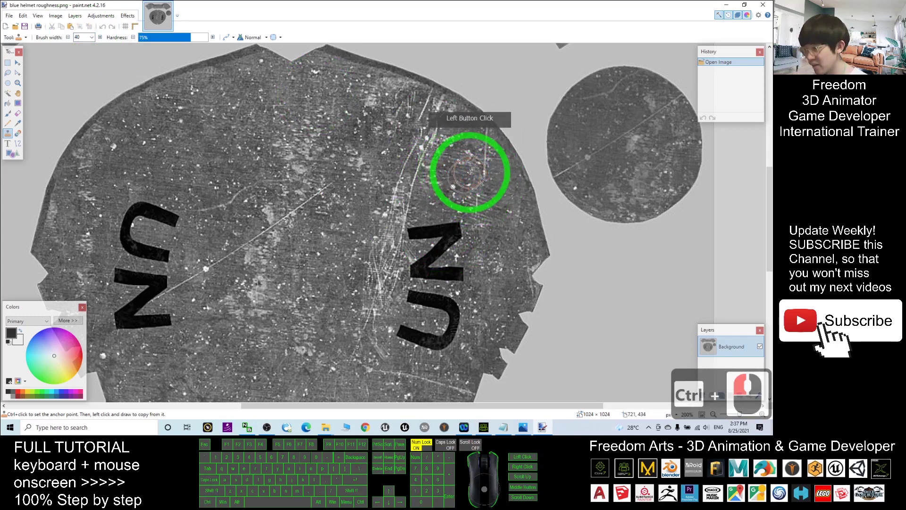
pyautogui.keyDown('ctrl'); pyautogui.click(470, 172); pyautogui.keyUp('ctrl')
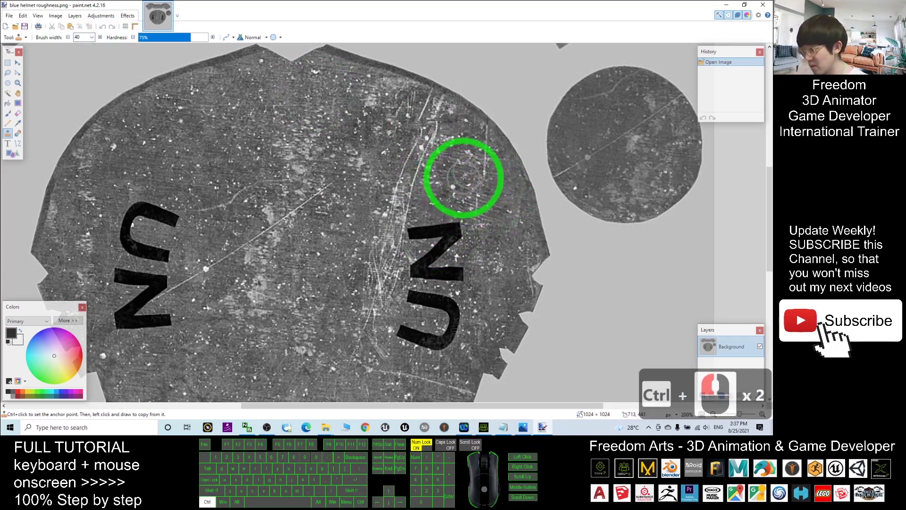
pyautogui.moveTo(471, 176)
pyautogui.mouseDown()
pyautogui.moveTo(410, 237)
pyautogui.moveTo(445, 232)
pyautogui.moveTo(396, 236)
pyautogui.moveTo(454, 253)
pyautogui.moveTo(479, 273)
pyautogui.moveTo(423, 277)
pyautogui.moveTo(453, 257)
pyautogui.moveTo(390, 272)
pyautogui.moveTo(449, 277)
pyautogui.moveTo(423, 293)
pyautogui.moveTo(440, 325)
pyautogui.moveTo(410, 340)
pyautogui.moveTo(314, 168)
pyautogui.moveTo(388, 208)
pyautogui.moveTo(378, 224)
pyautogui.moveTo(419, 222)
pyautogui.moveTo(293, 243)
pyautogui.moveTo(317, 212)
pyautogui.moveTo(148, 228)
pyautogui.mouseUp()
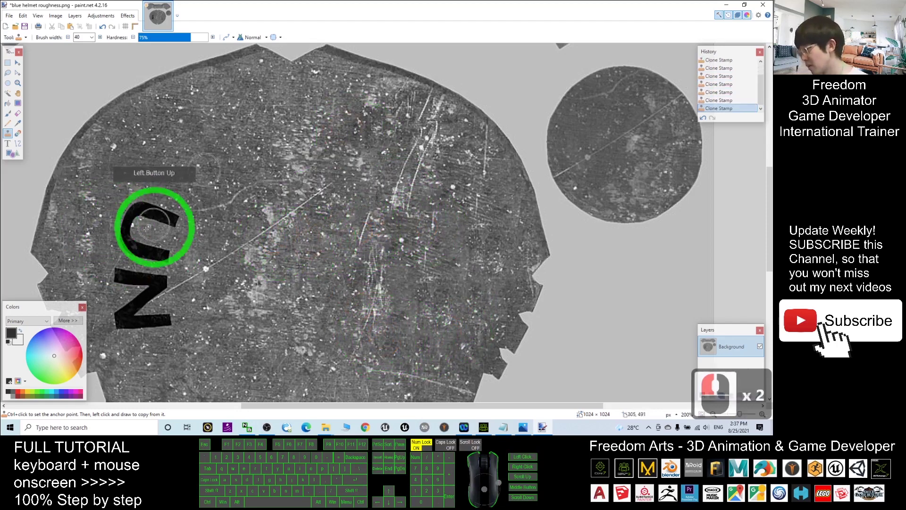
pyautogui.keyDown('ctrl'); pyautogui.click(166, 154); pyautogui.keyUp('ctrl')
pyautogui.moveTo(163, 154)
pyautogui.mouseDown()
pyautogui.moveTo(146, 196)
pyautogui.moveTo(117, 203)
pyautogui.moveTo(184, 212)
pyautogui.moveTo(132, 222)
pyautogui.moveTo(152, 247)
pyautogui.moveTo(132, 269)
pyautogui.moveTo(153, 286)
pyautogui.moveTo(132, 302)
pyautogui.moveTo(164, 318)
pyautogui.moveTo(203, 255)
pyautogui.mouseUp()
pyautogui.scroll(-3, 296, 229)
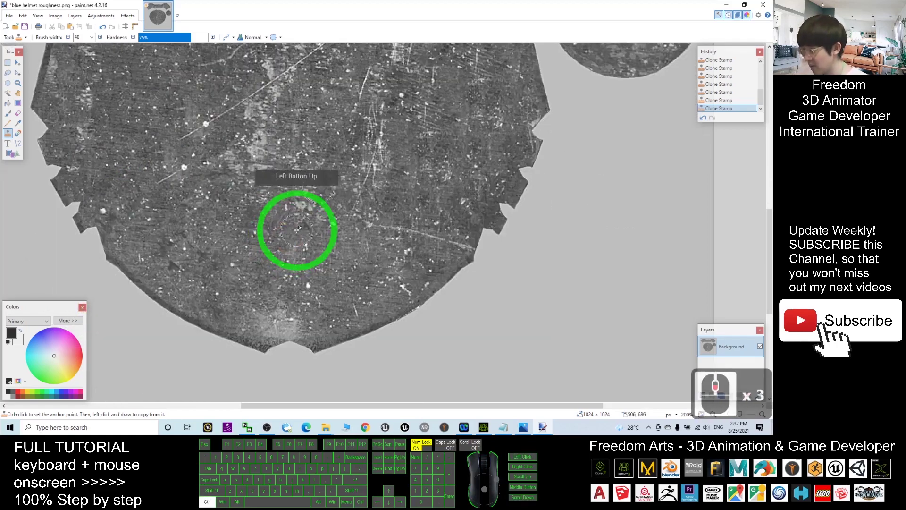
# Save the edited blue helmet roughness.png with the default PNG settings and close paint.net.
pyautogui.keyDown('ctrl'); pyautogui.scroll(-5, 296, 229); pyautogui.keyUp('ctrl')
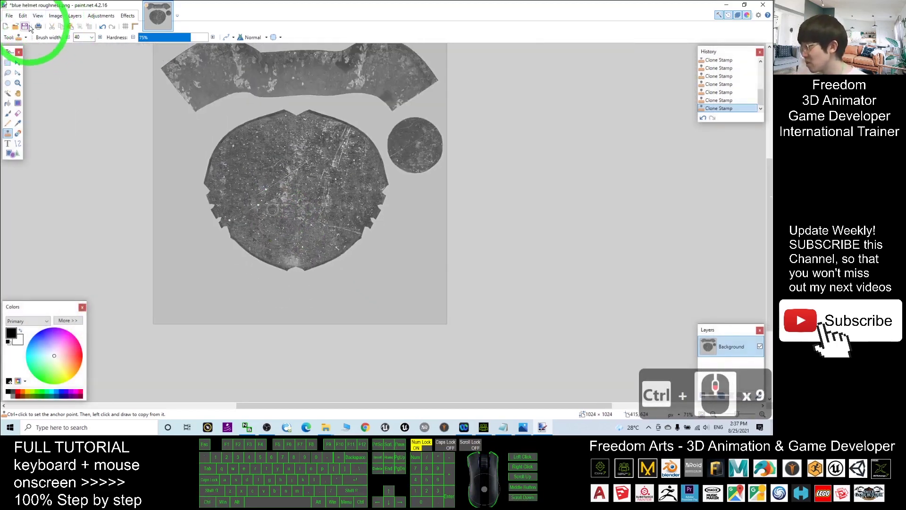
pyautogui.click(26, 26)
pyautogui.click(450, 278)
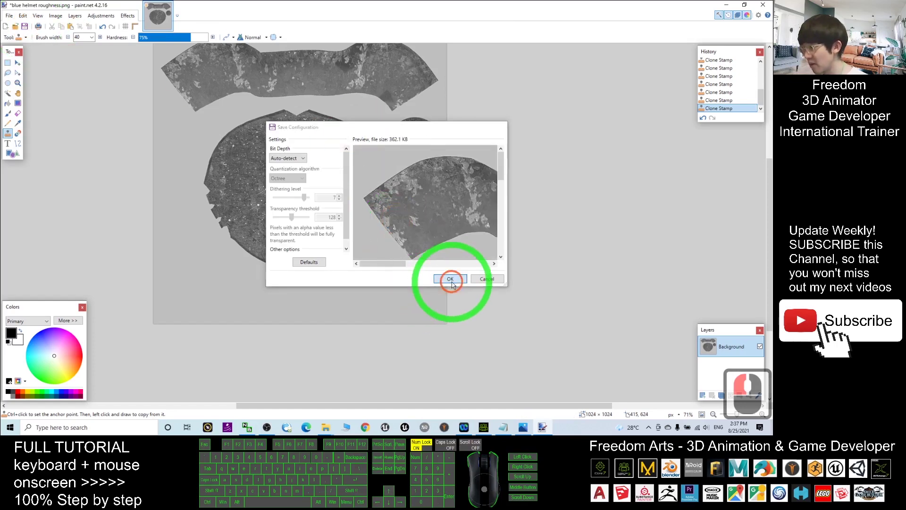
pyautogui.click(762, 5)
pyautogui.click(19, 153)
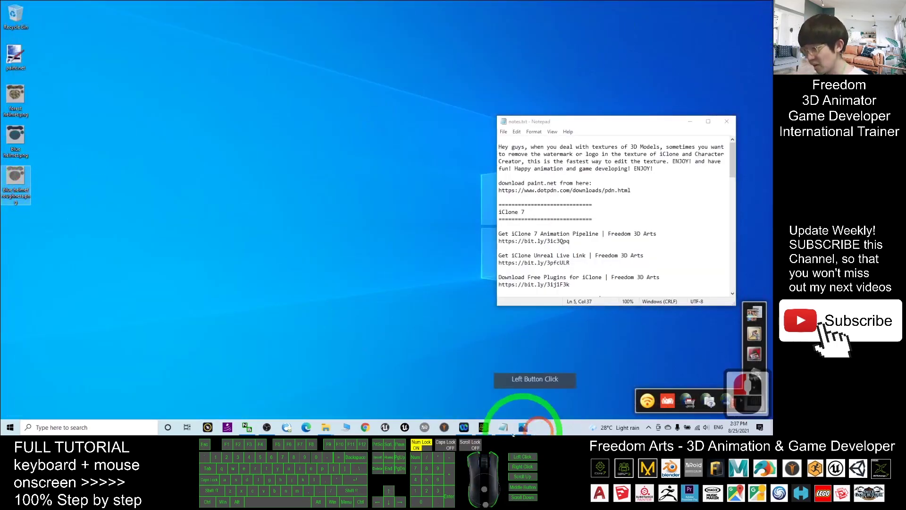
# Return to Character Creator and load blue helmet roughness.png from the Desktop into the helmet's Roughness channel.
pyautogui.click(483, 427)
pyautogui.click(359, 224)
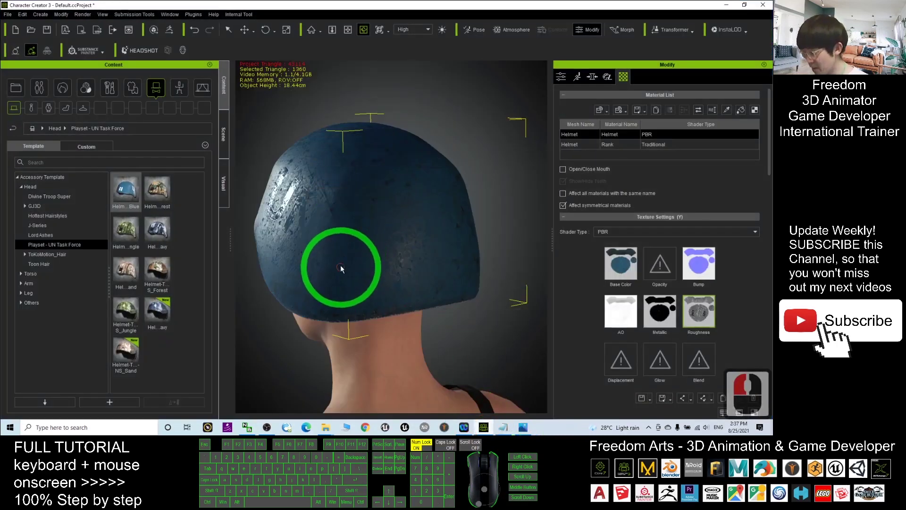
pyautogui.moveTo(307, 264); pyautogui.dragTo(303, 182)
pyautogui.moveTo(364, 4); pyautogui.dragTo(346, 19)
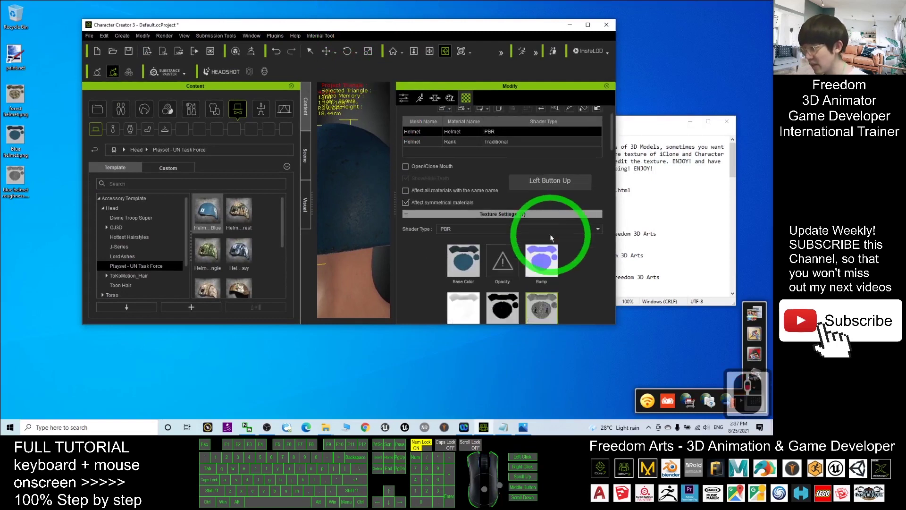
pyautogui.scroll(-2, 544, 297)
pyautogui.moveTo(19, 179); pyautogui.dragTo(545, 288)
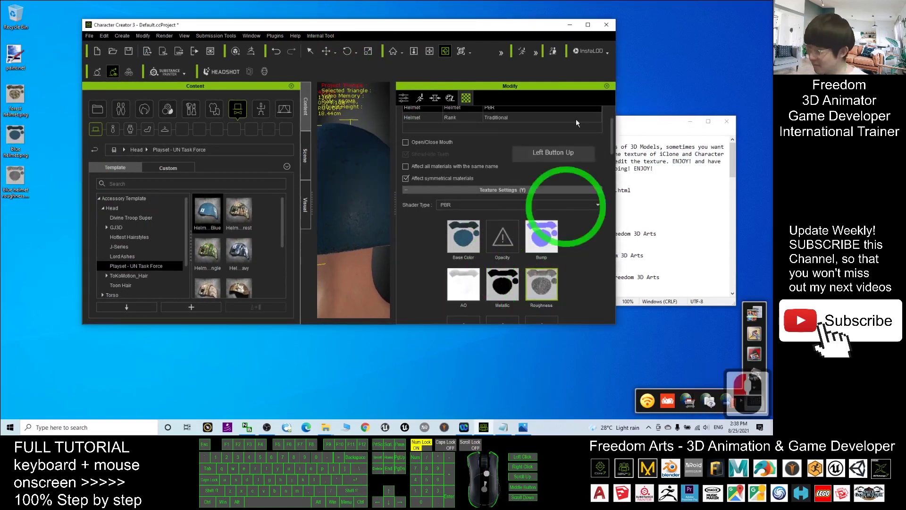
# Inspect the helmet from the side at full window size and compare it with the before-and-after cover image.
pyautogui.click(587, 25)
pyautogui.moveTo(263, 247); pyautogui.dragTo(491, 190)
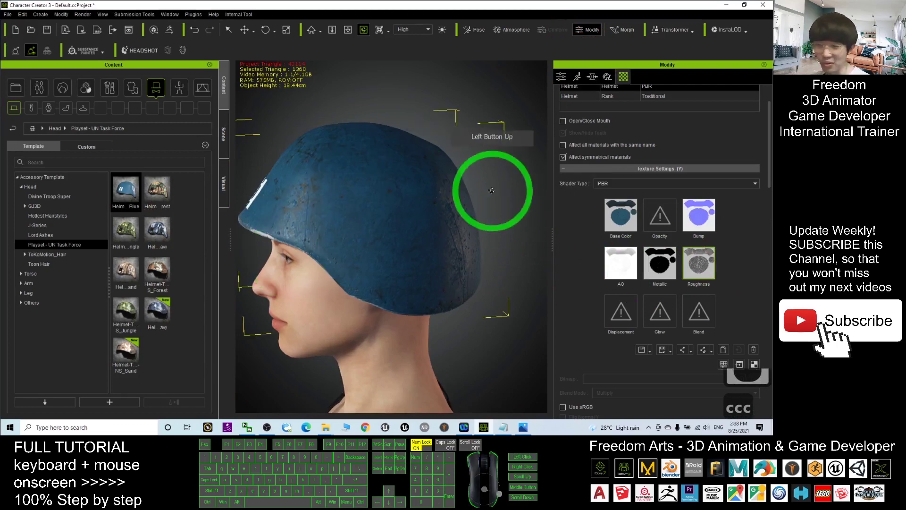
pyautogui.click(508, 428)
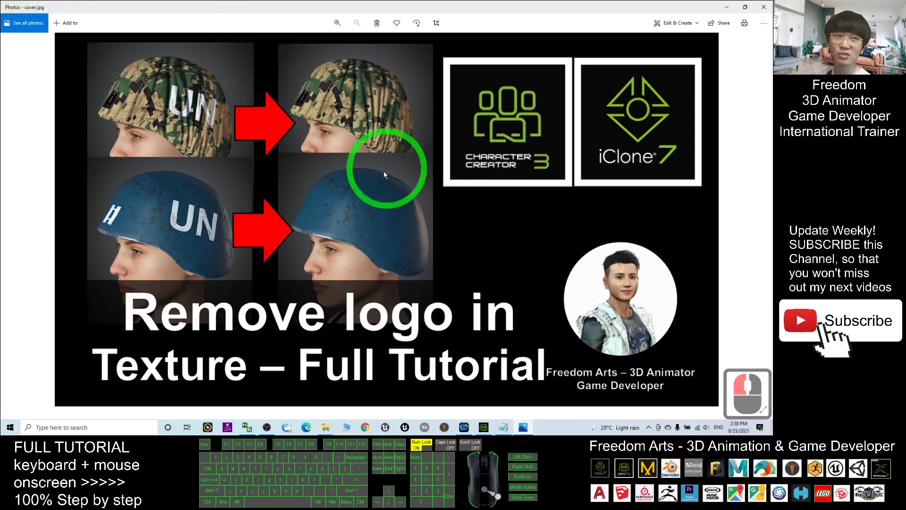
pyautogui.click(523, 427)
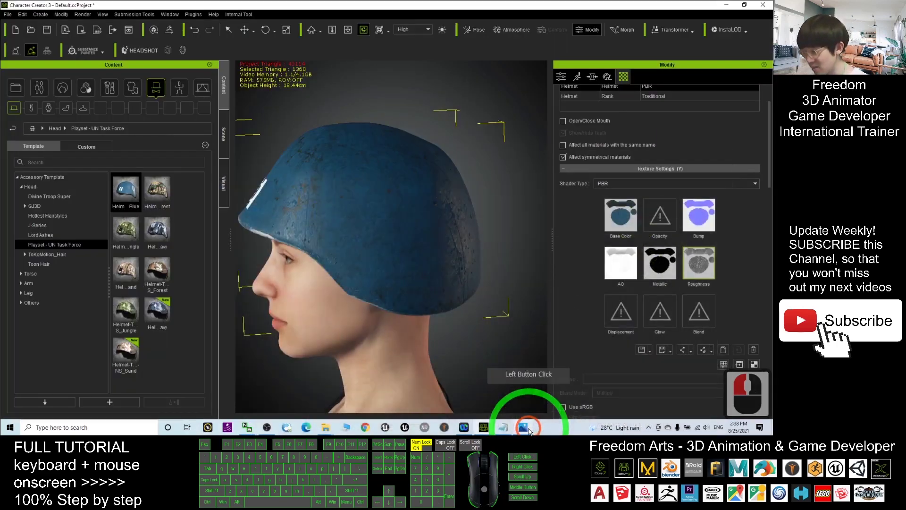
# Dress the character in the Tank Top from the Shirts cloth templates.
pyautogui.scroll(-6, 427, 261)
pyautogui.moveTo(302, 313); pyautogui.dragTo(178, 138)
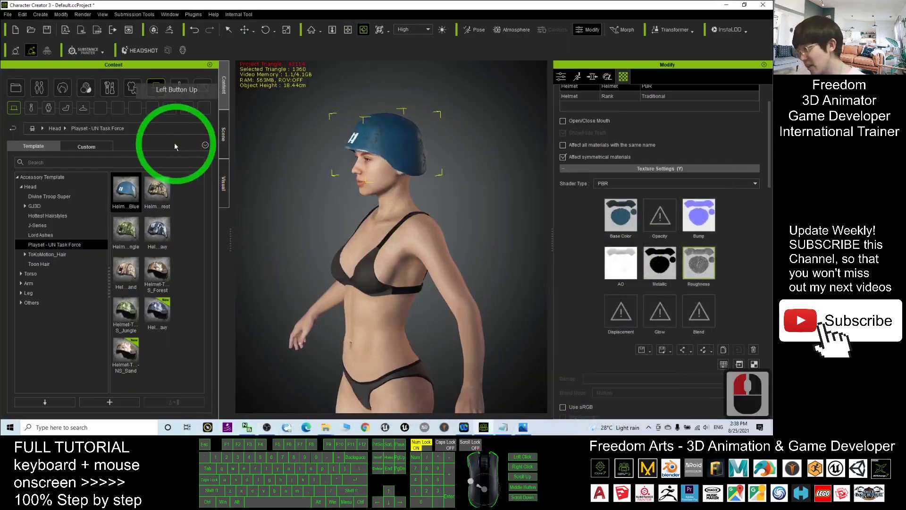
pyautogui.click(133, 90)
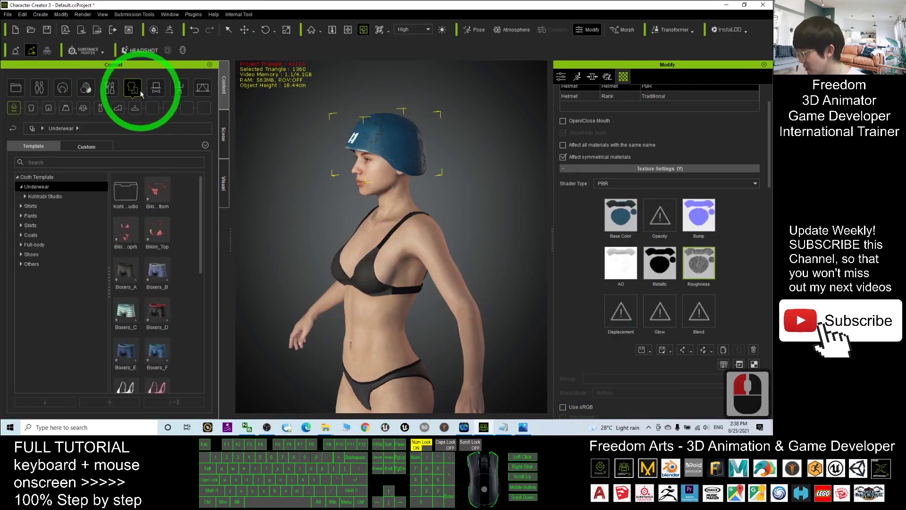
pyautogui.click(31, 206)
pyautogui.moveTo(202, 218); pyautogui.dragTo(381, 294)
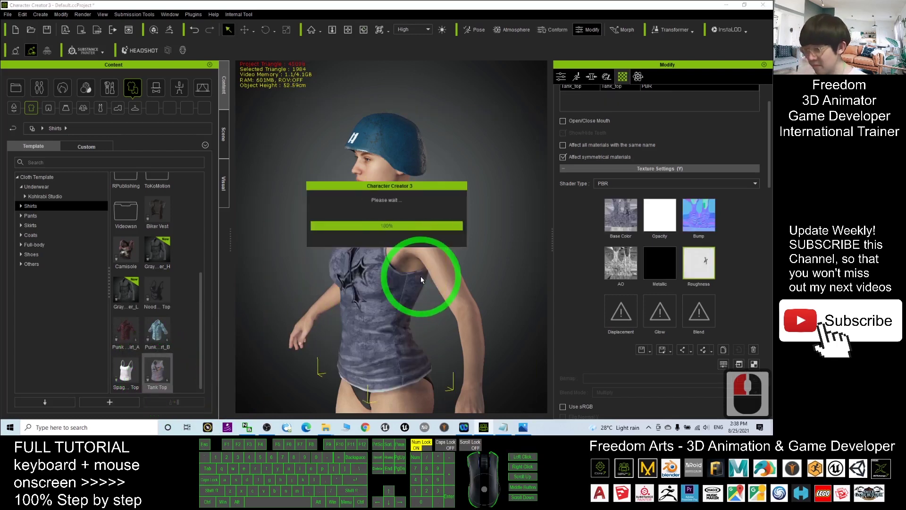
# Save the tank top's Base Color texture to the Desktop as a PNG file named "tank top".
pyautogui.click(364, 310)
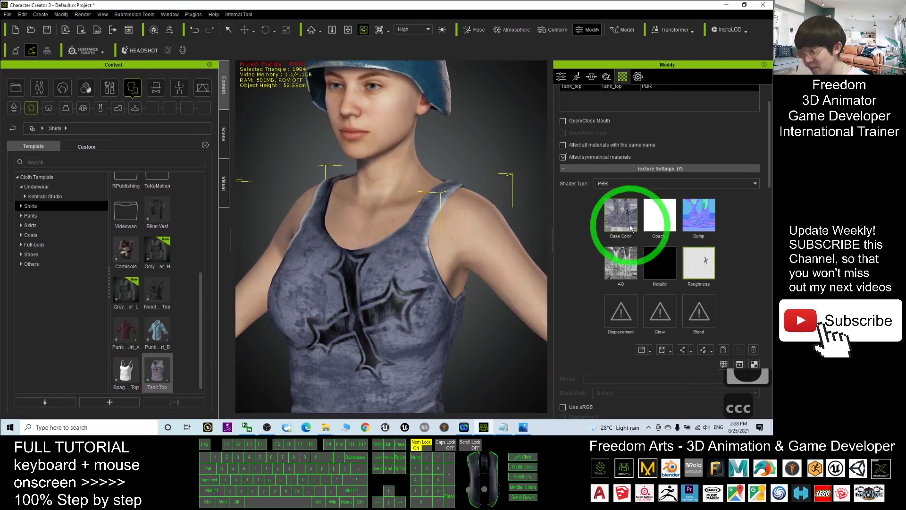
pyautogui.rightClick(623, 210)
pyautogui.click(623, 210)
pyautogui.rightClick(623, 210)
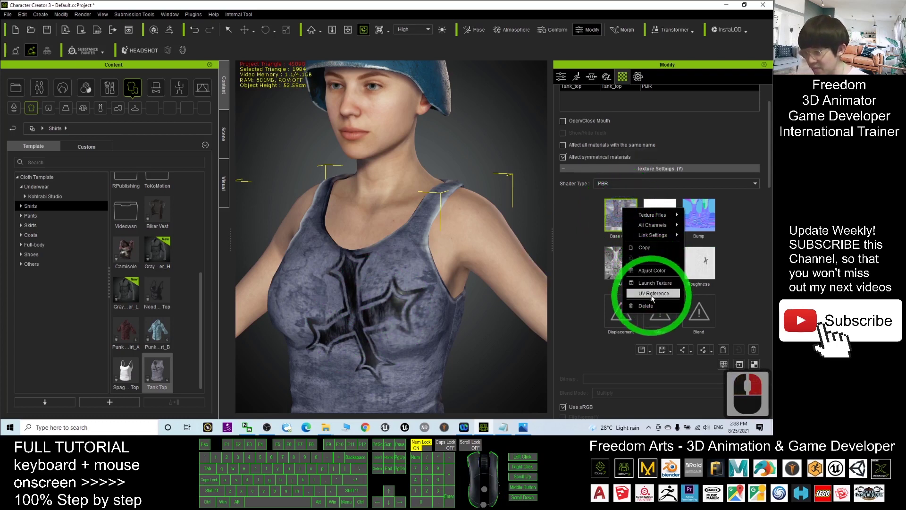
pyautogui.click(614, 209)
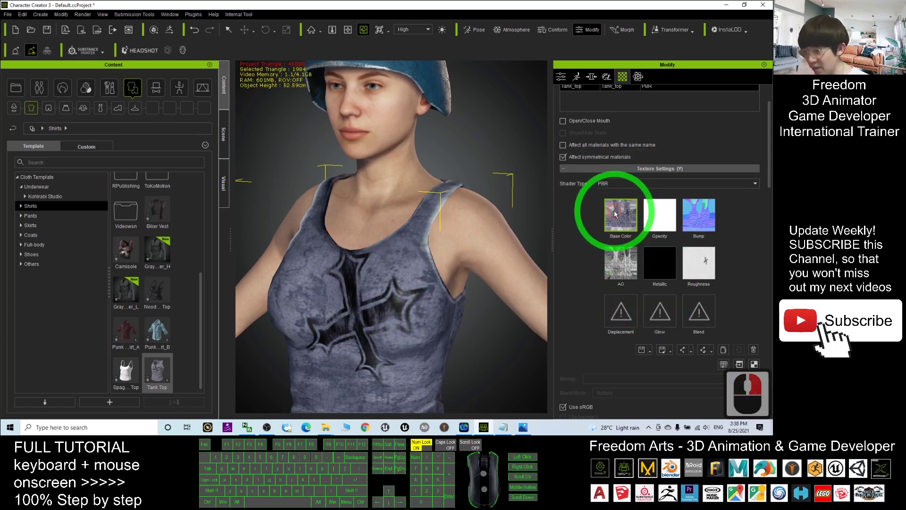
pyautogui.click(652, 349)
pyautogui.click(654, 372)
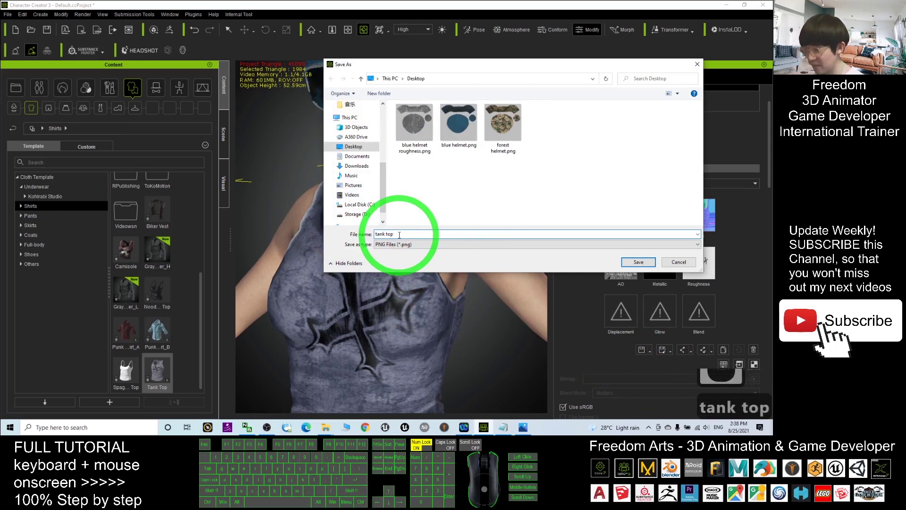
pyautogui.click(651, 266)
pyautogui.click(656, 263)
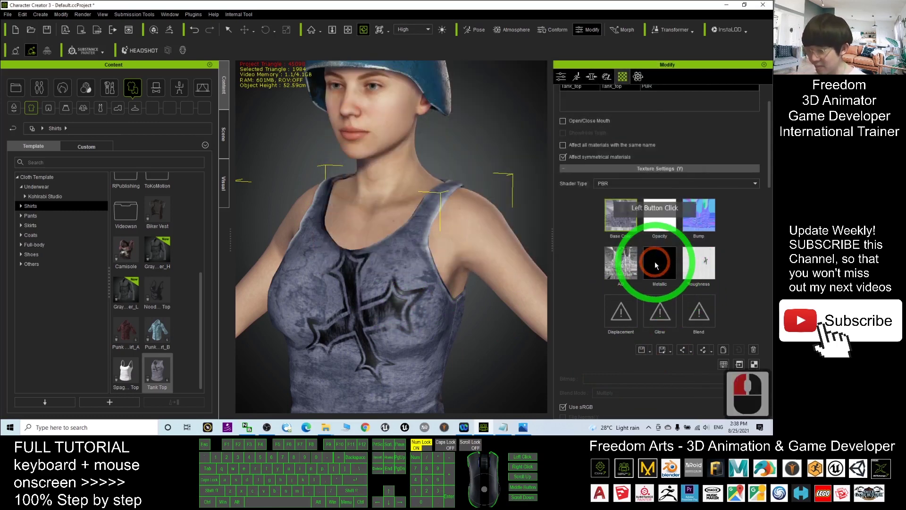
# Minimize Character Creator, start paint.net, and open tank top.png from the Desktop in a maximized window.
pyautogui.click(724, 5)
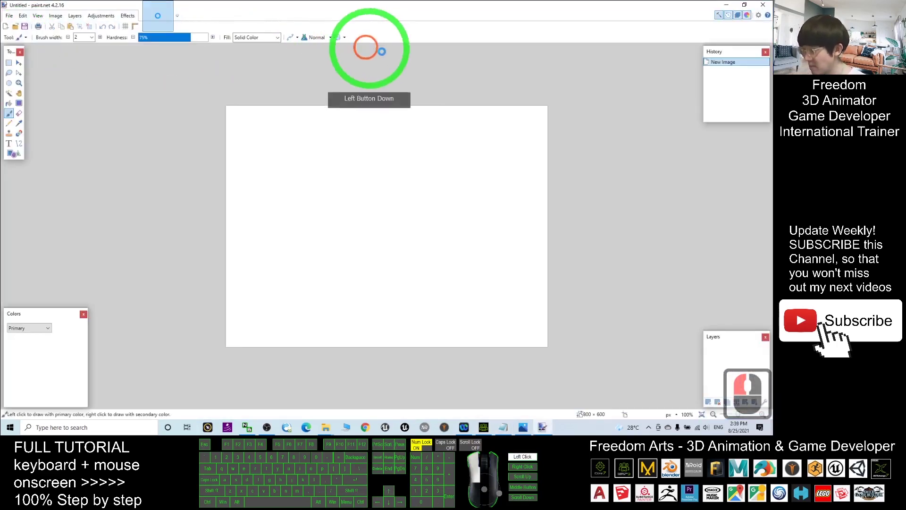
pyautogui.moveTo(364, 45); pyautogui.dragTo(265, 96)
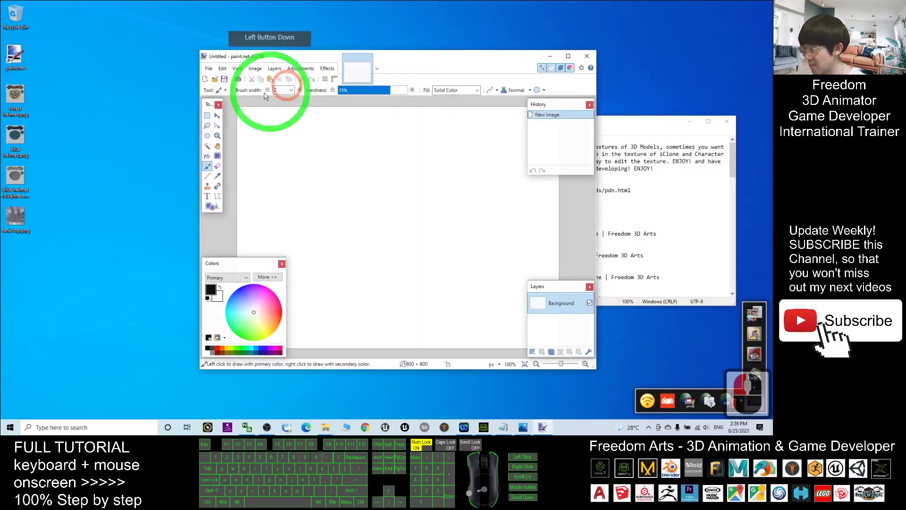
pyautogui.click(208, 68)
pyautogui.click(217, 90)
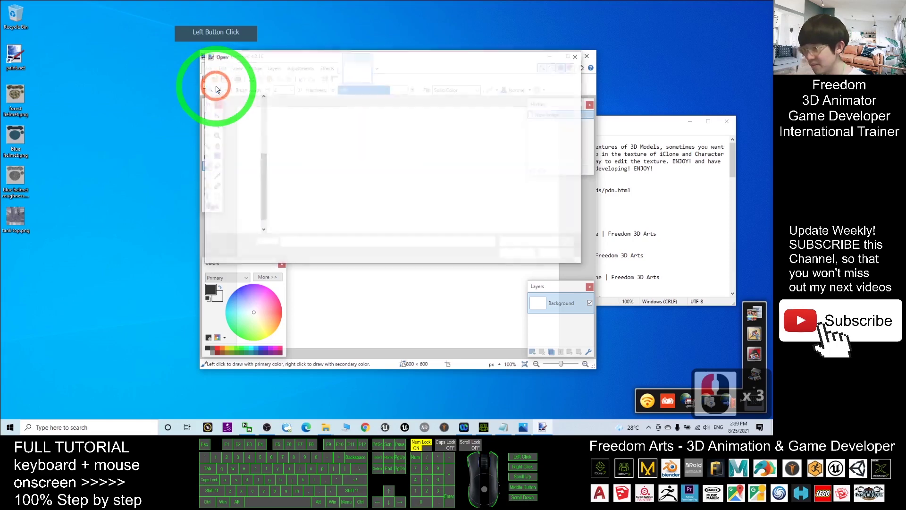
pyautogui.doubleClick(429, 114)
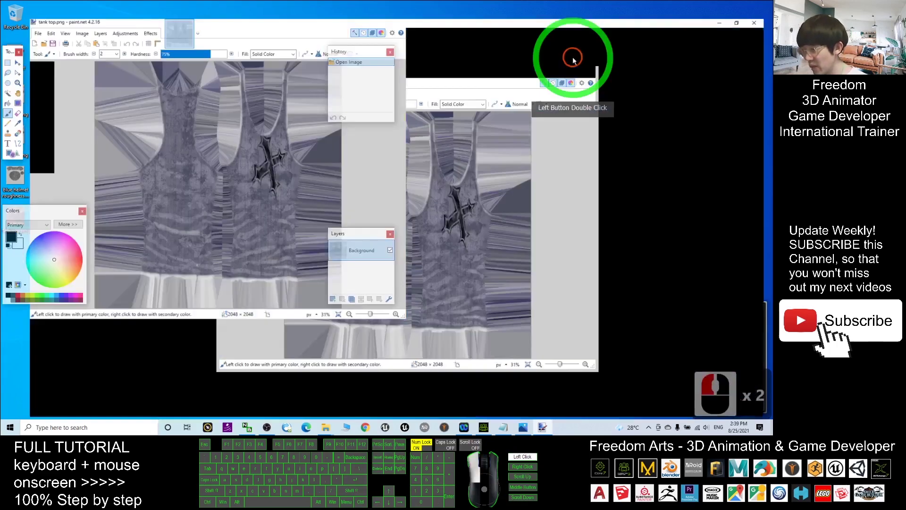
pyautogui.click(569, 57)
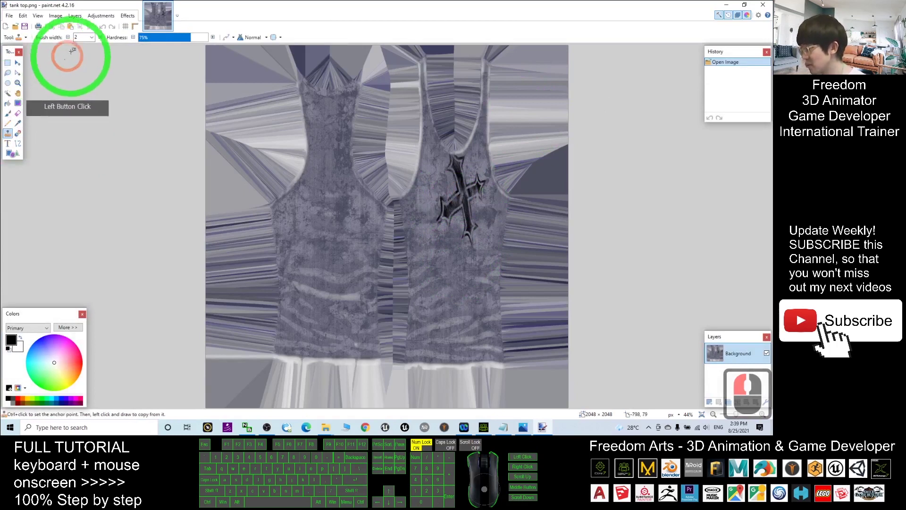
# Clone nearby fabric texture over the black cross on the tank top's front, using the Clone Stamp at brush width 100.
pyautogui.click(79, 37)
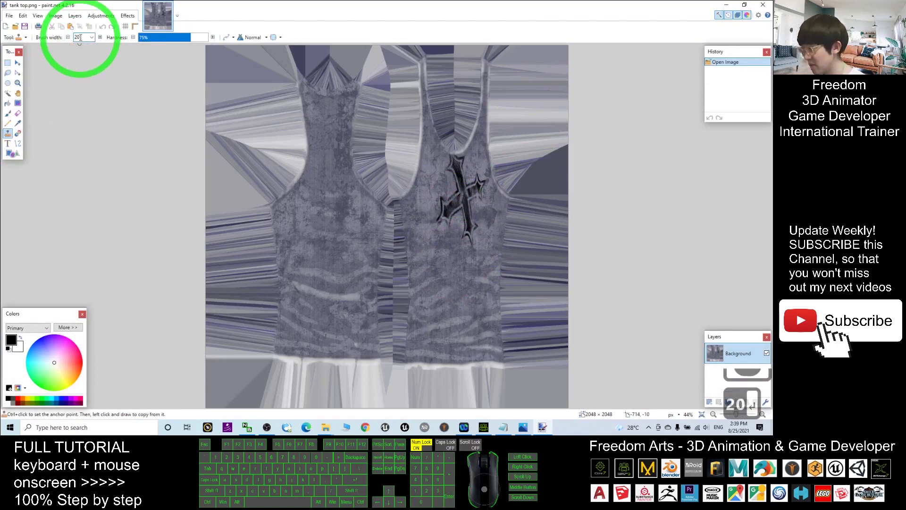
pyautogui.click(65, 42)
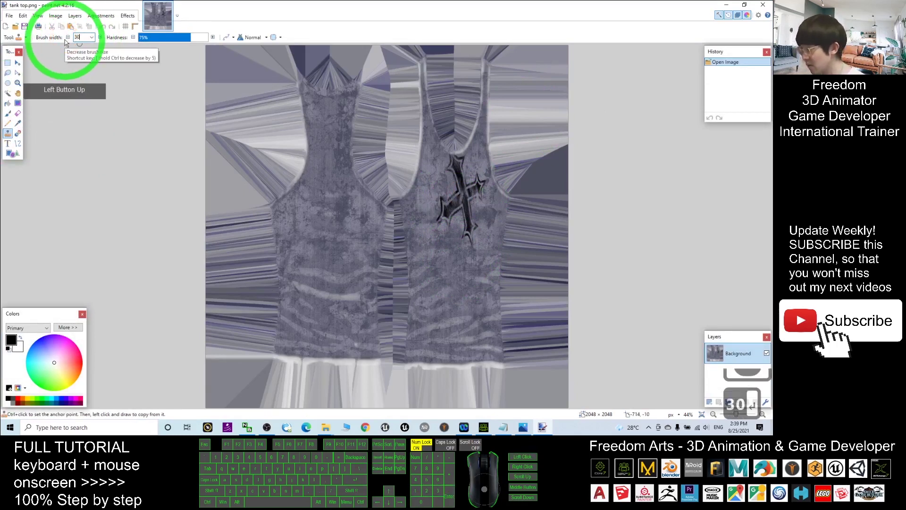
pyautogui.keyDown('ctrl'); pyautogui.scroll(6, 460, 252); pyautogui.keyUp('ctrl')
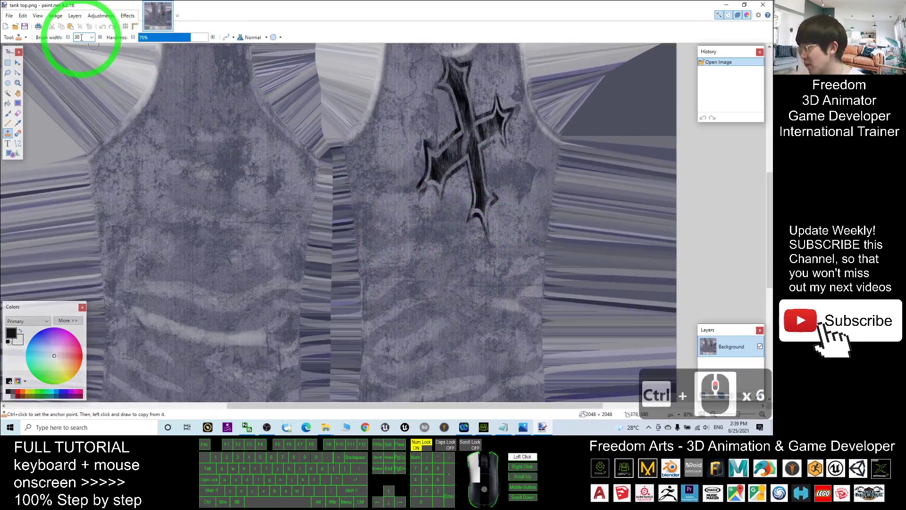
pyautogui.click(7, 36)
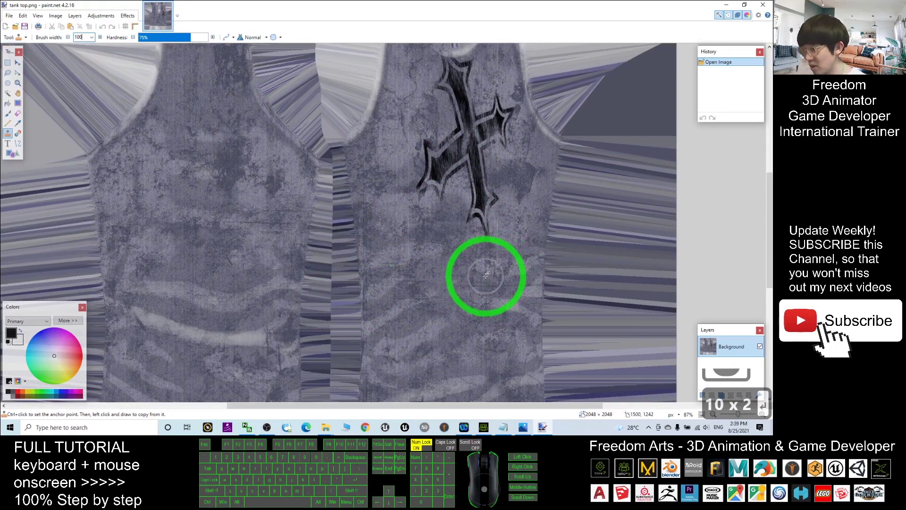
pyautogui.moveTo(485, 267)
pyautogui.mouseDown()
pyautogui.moveTo(509, 234)
pyautogui.moveTo(459, 231)
pyautogui.moveTo(455, 221)
pyautogui.moveTo(502, 215)
pyautogui.moveTo(514, 203)
pyautogui.moveTo(408, 181)
pyautogui.moveTo(476, 175)
pyautogui.moveTo(406, 149)
pyautogui.moveTo(508, 137)
pyautogui.moveTo(437, 124)
pyautogui.moveTo(505, 115)
pyautogui.moveTo(442, 96)
pyautogui.moveTo(481, 83)
pyautogui.moveTo(431, 67)
pyautogui.mouseUp()
pyautogui.keyDown('ctrl'); pyautogui.scroll(-5, 456, 161); pyautogui.keyUp('ctrl')
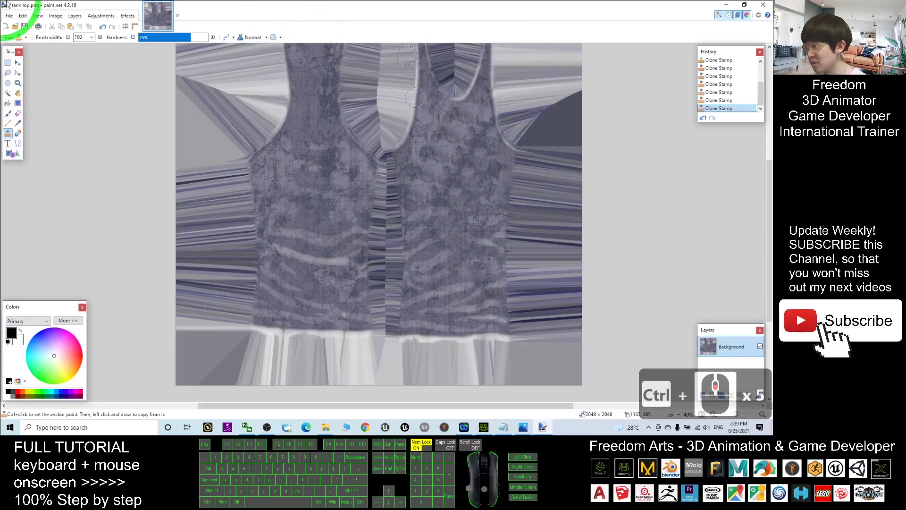
# Save the edited tank top.png with the default PNG settings and close paint.net.
pyautogui.click(26, 27)
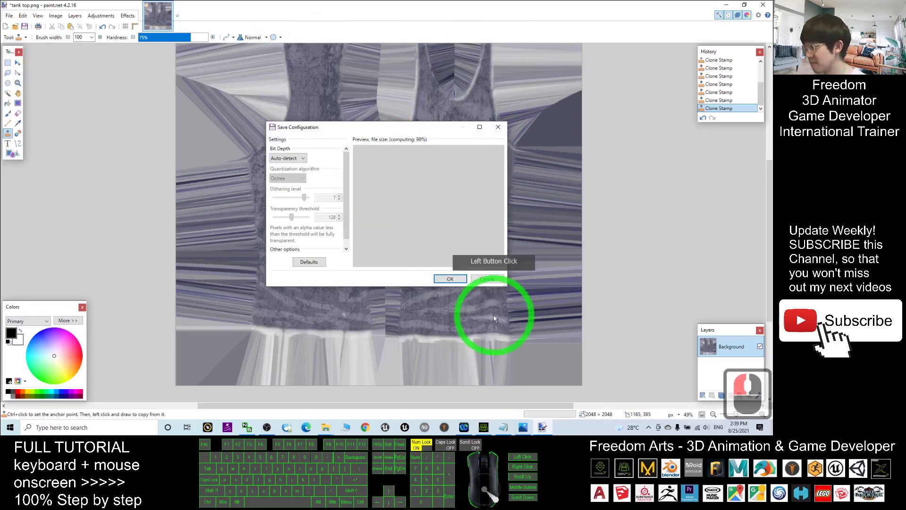
pyautogui.click(445, 280)
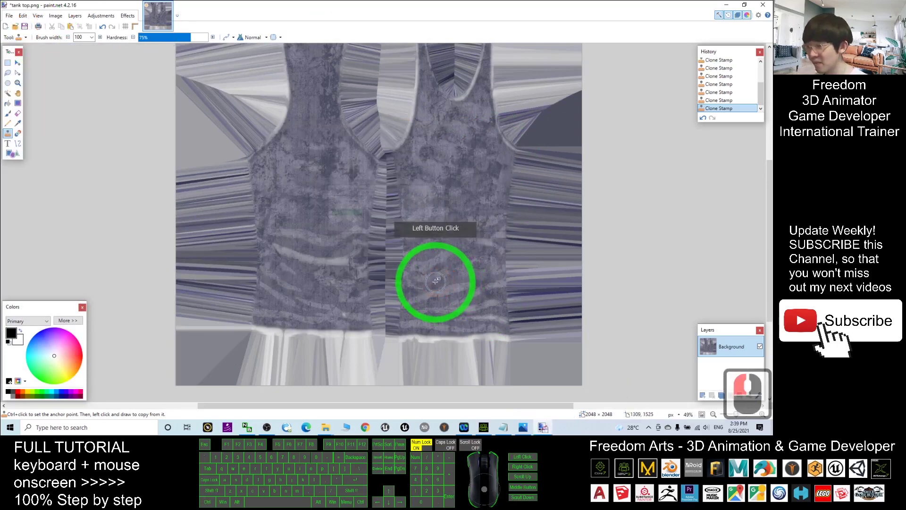
pyautogui.click(763, 5)
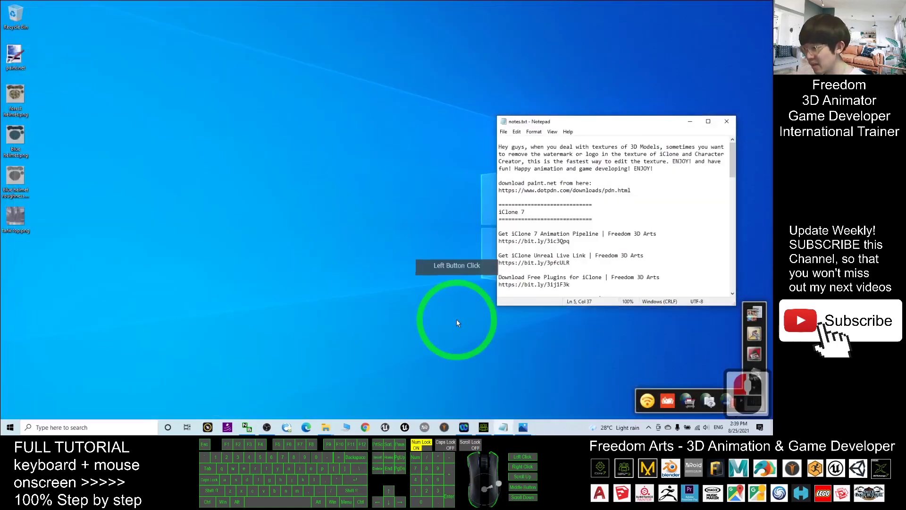
# Load tank top.png from the Desktop into the tank top's Base Color channel in Character Creator and check the shirt's front.
pyautogui.click(484, 427)
pyautogui.click(314, 281)
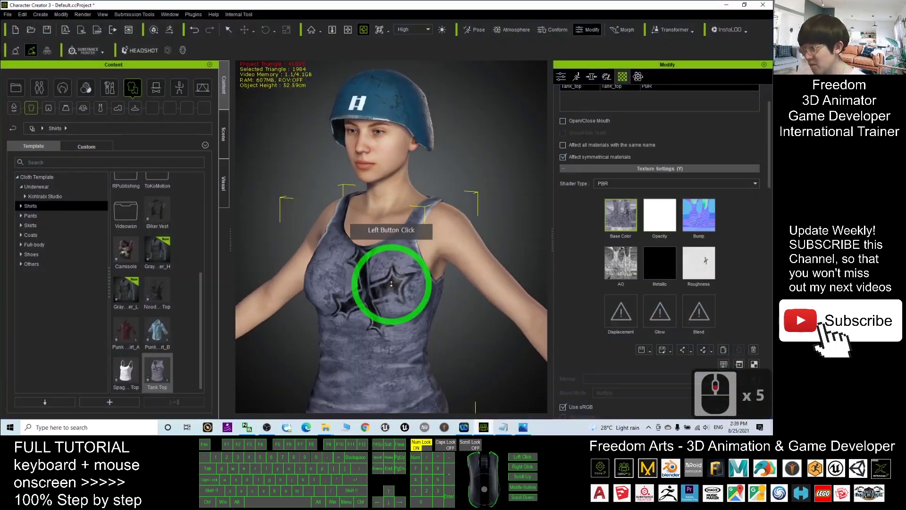
pyautogui.moveTo(486, 5); pyautogui.dragTo(397, 33)
pyautogui.moveTo(16, 218); pyautogui.dragTo(521, 257)
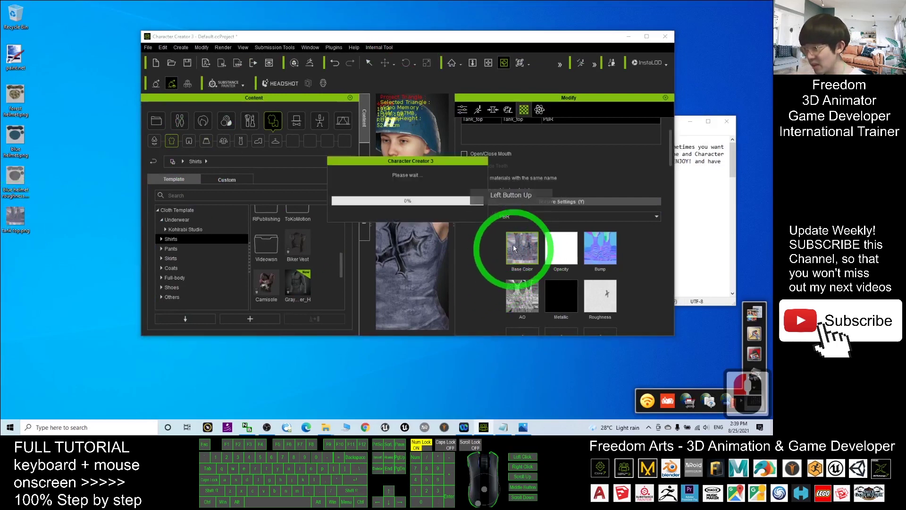
pyautogui.click(647, 34)
pyautogui.moveTo(362, 225); pyautogui.dragTo(416, 278)
# Export the tank top's Roughness texture to the Desktop as a PNG named tank top roughness.
pyautogui.click(701, 267)
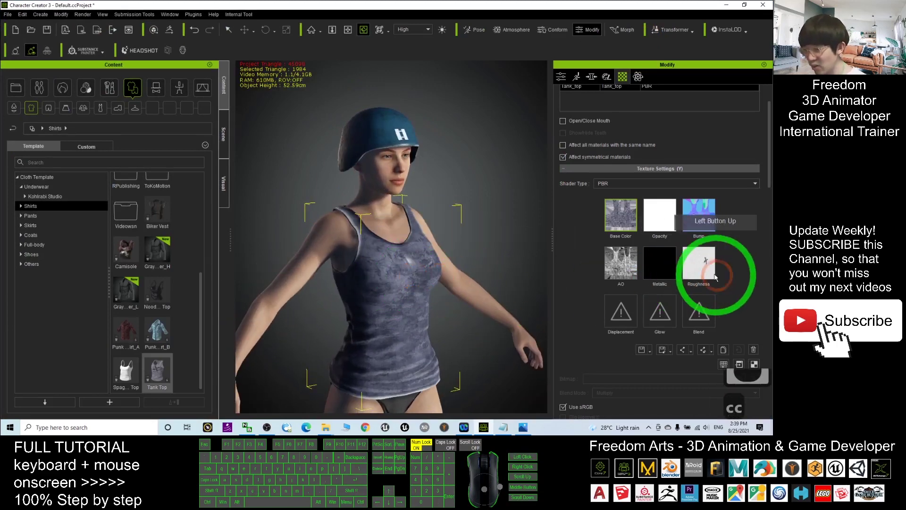
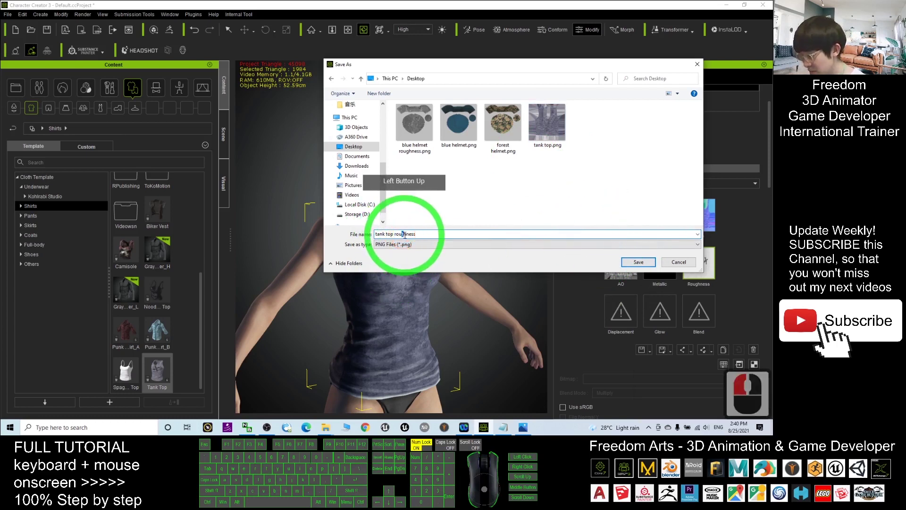
pyautogui.press('BackSpace')
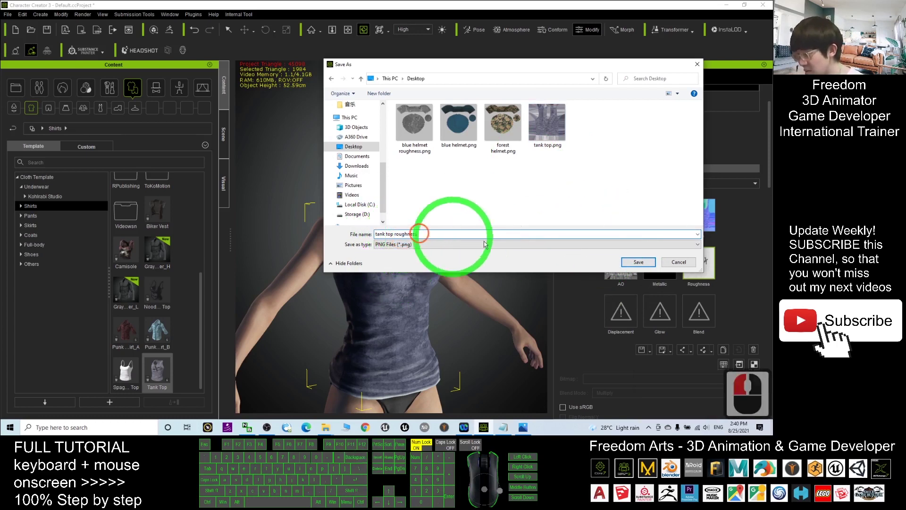
pyautogui.click(640, 261)
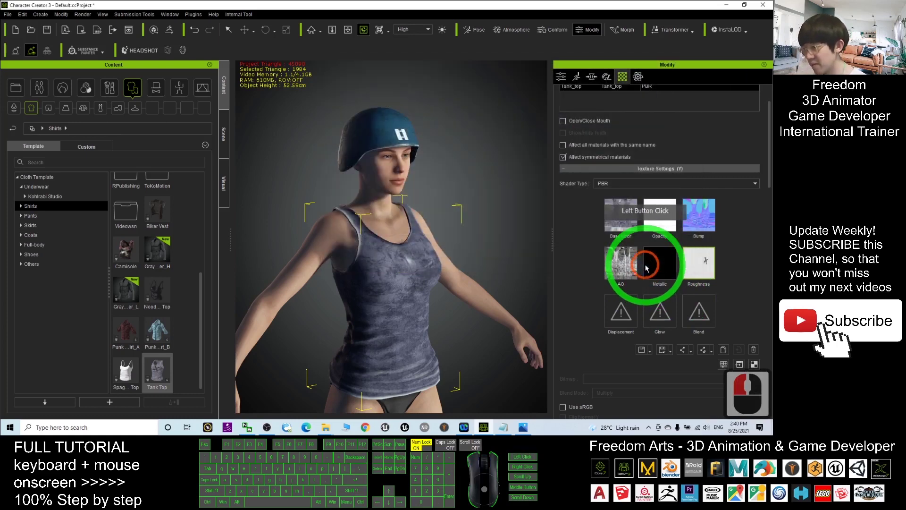
# Minimize Character Creator, start paint.net, and open tank top roughness.png from the Desktop.
pyautogui.click(726, 5)
pyautogui.doubleClick(20, 51)
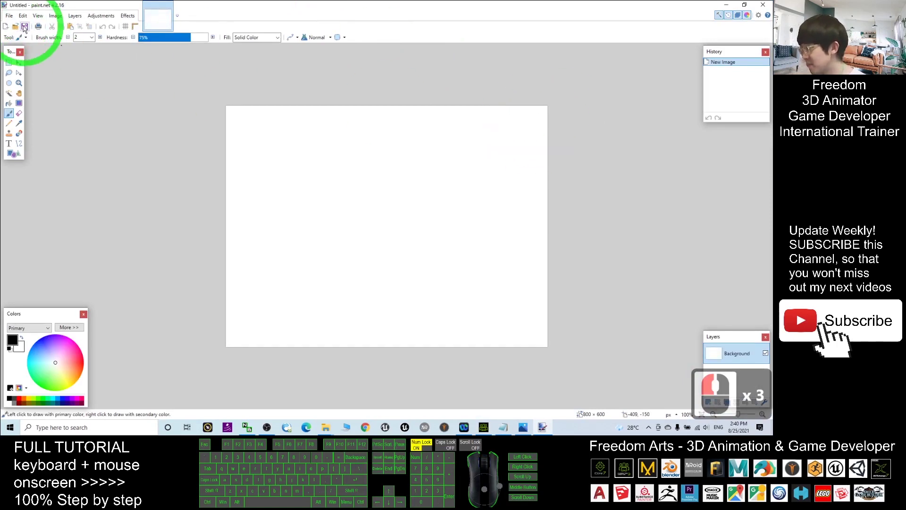
pyautogui.click(24, 27)
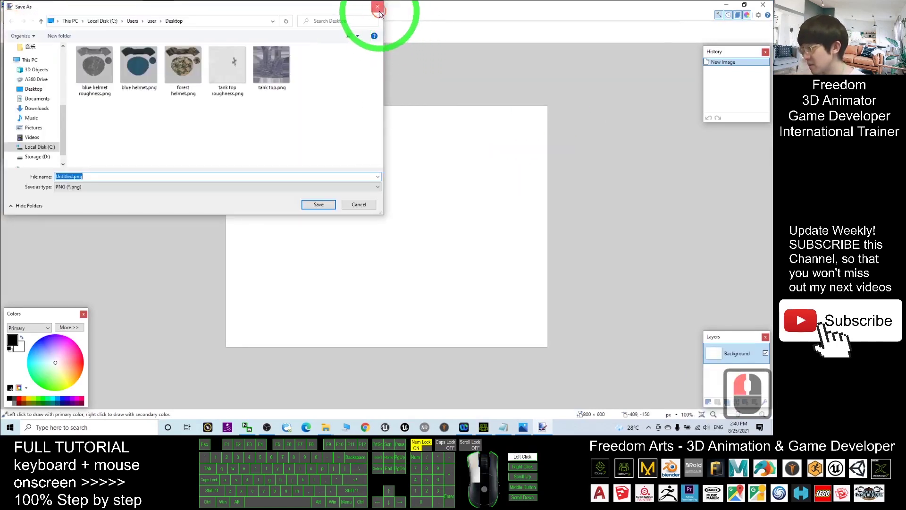
pyautogui.click(379, 10)
pyautogui.click(15, 27)
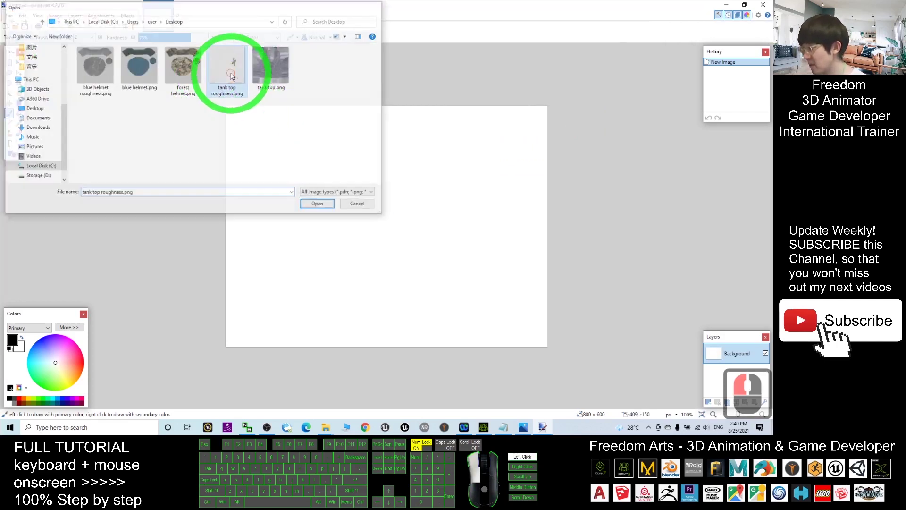
pyautogui.doubleClick(230, 74)
# Clone nearby plain texture over the dark cross in the roughness map, using the Clone Stamp at brush width 100.
pyautogui.keyDown('ctrl'); pyautogui.scroll(5, 481, 208); pyautogui.keyUp('ctrl')
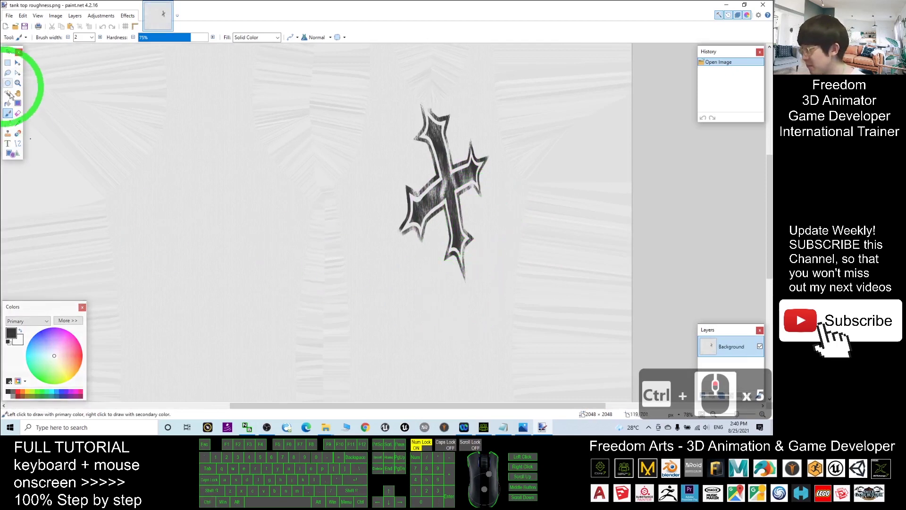
pyautogui.click(10, 134)
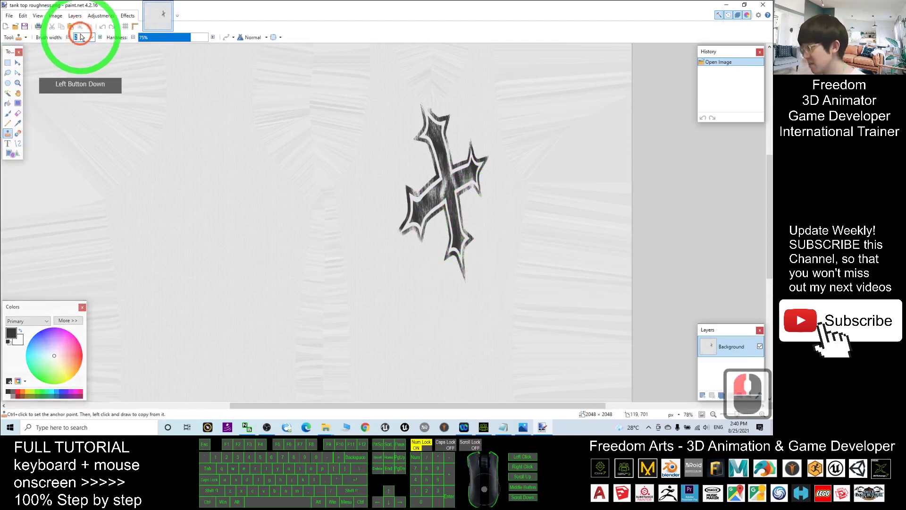
pyautogui.press('BackSpace')
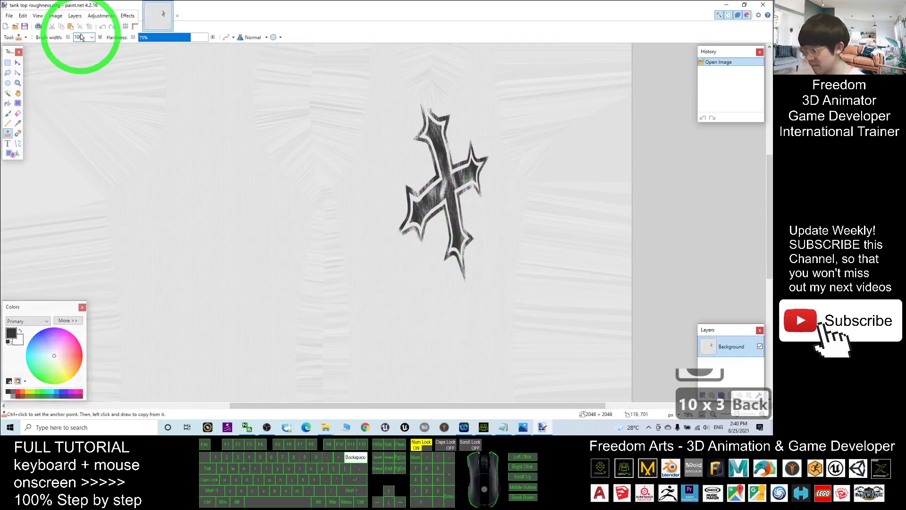
pyautogui.keyDown('ctrl'); pyautogui.click(465, 320); pyautogui.keyUp('ctrl')
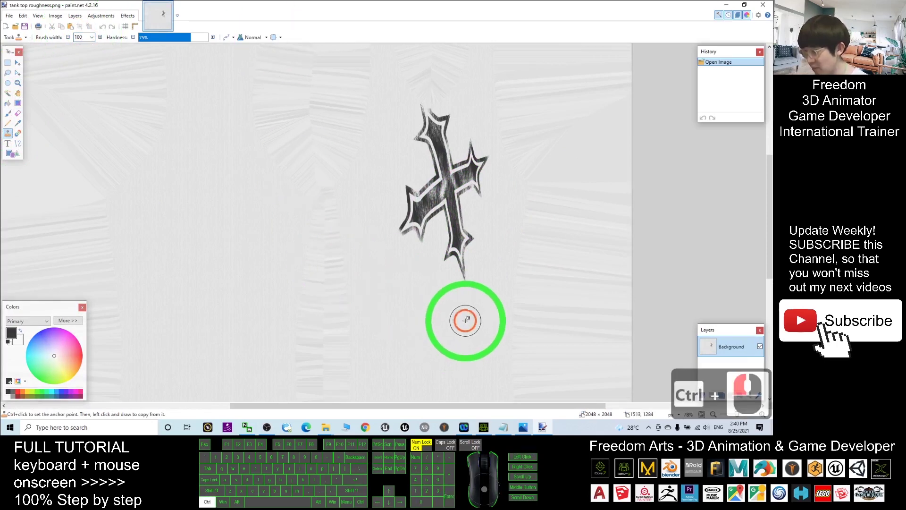
pyautogui.moveTo(471, 277); pyautogui.dragTo(444, 263)
pyautogui.click(474, 249)
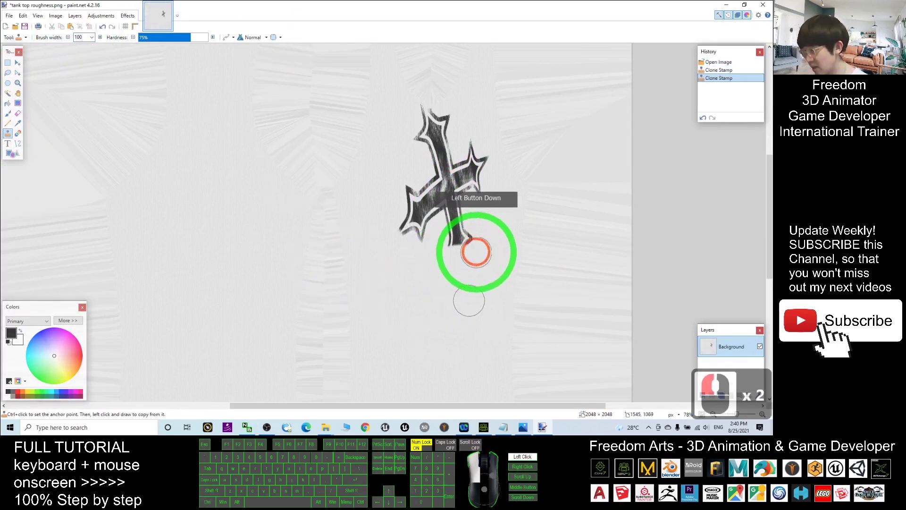
pyautogui.click(400, 236)
pyautogui.click(464, 229)
pyautogui.click(403, 208)
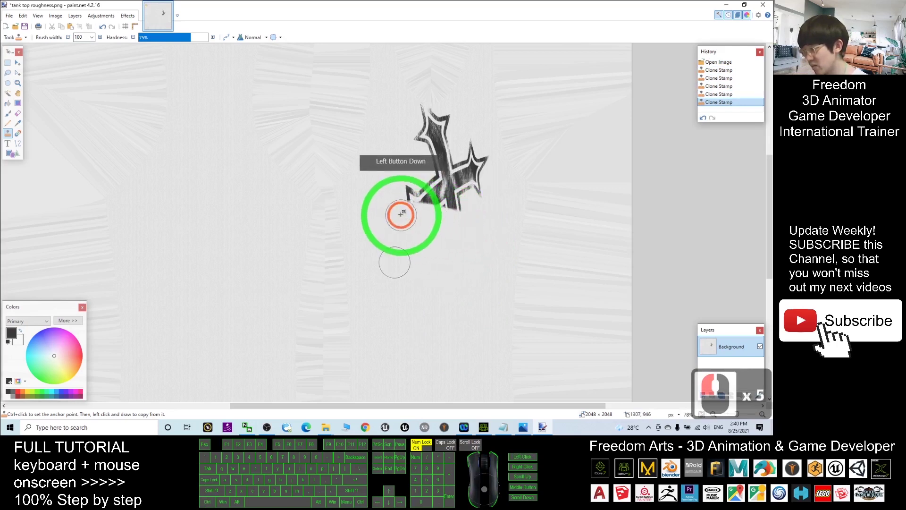
pyautogui.click(454, 197)
pyautogui.click(413, 184)
pyautogui.click(471, 178)
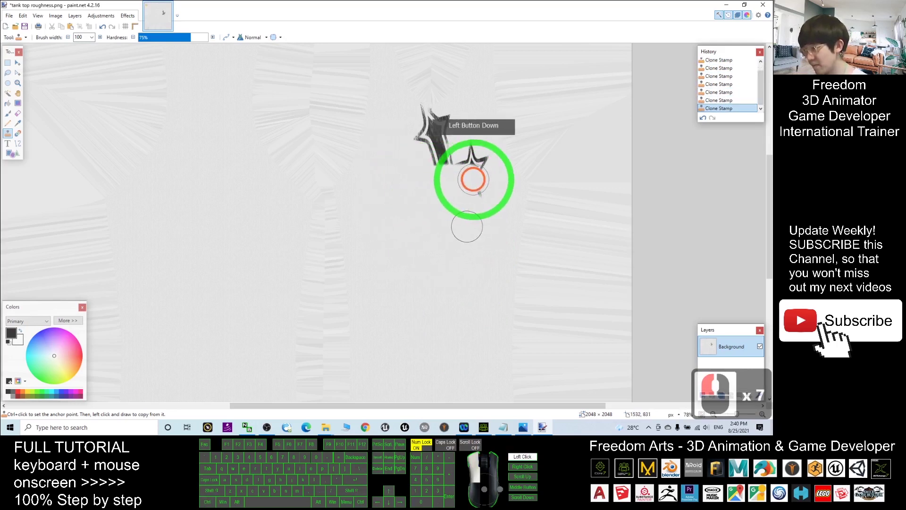
pyautogui.click(479, 158)
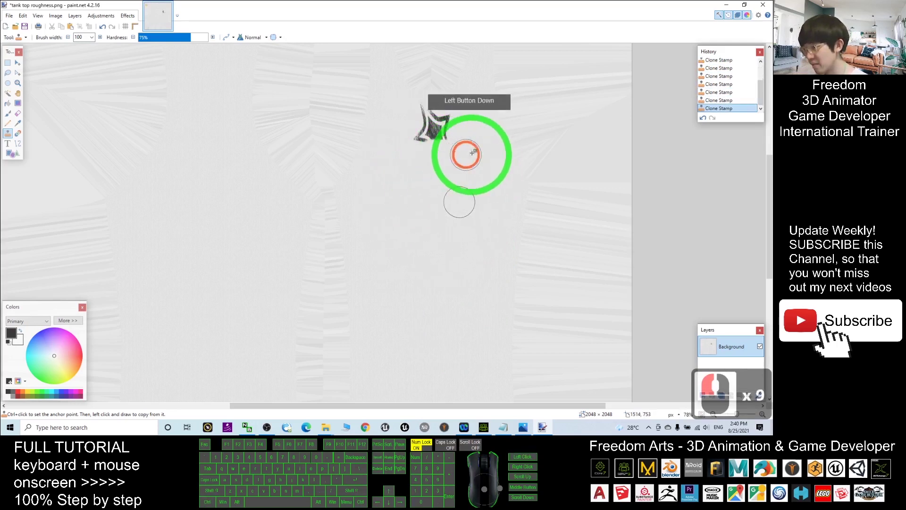
pyautogui.click(438, 140)
pyautogui.click(434, 126)
pyautogui.click(424, 115)
pyautogui.click(418, 230)
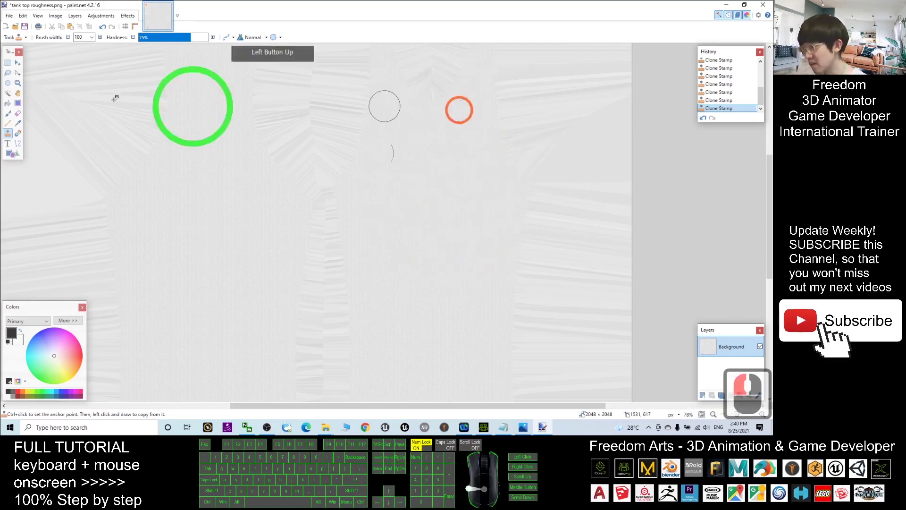
# Save the edited tank top roughness.png with the default PNG settings and close paint.net.
pyautogui.click(25, 27)
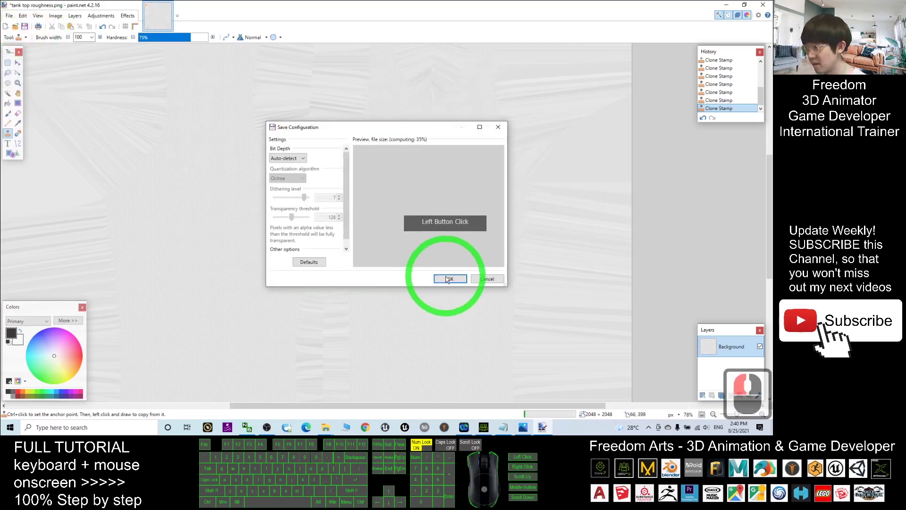
pyautogui.click(449, 278)
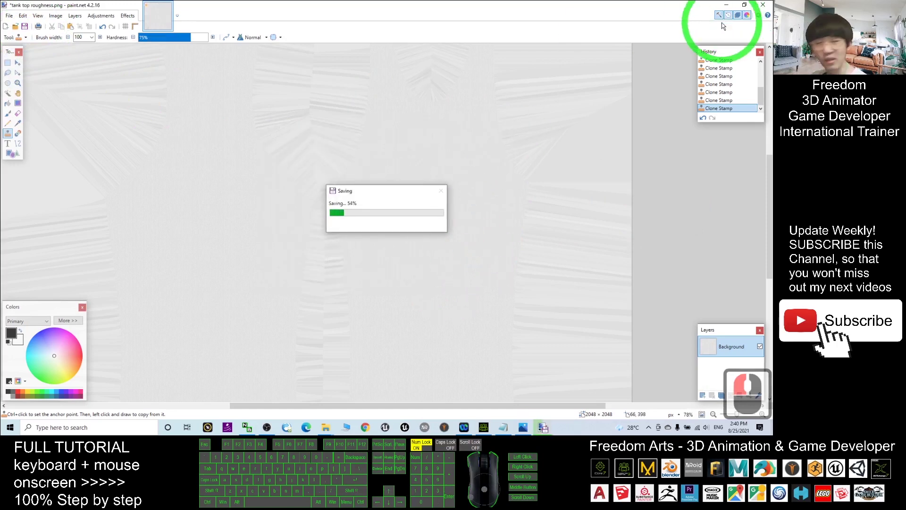
pyautogui.click(761, 6)
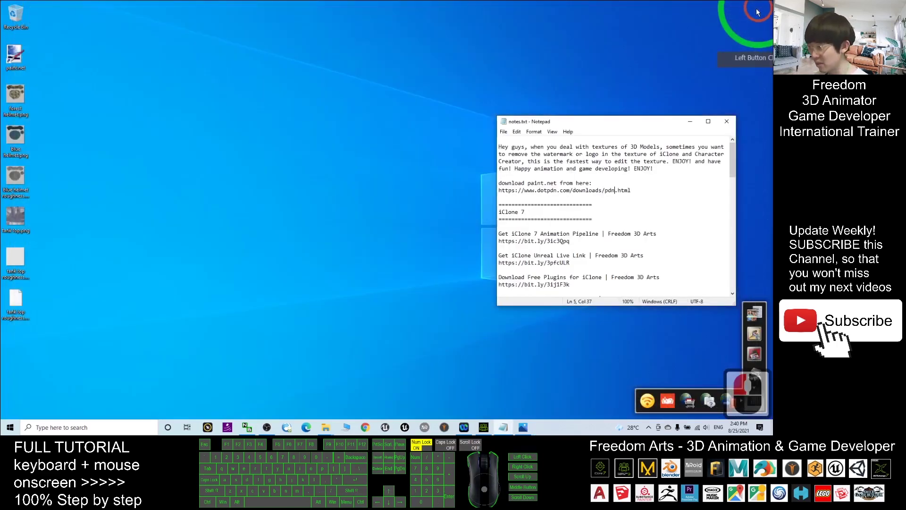
# Switch to Character Creator, load tank top roughness.png from the Desktop into the tank top's Roughness channel, and inspect the shirt from several angles.
pyautogui.click(483, 427)
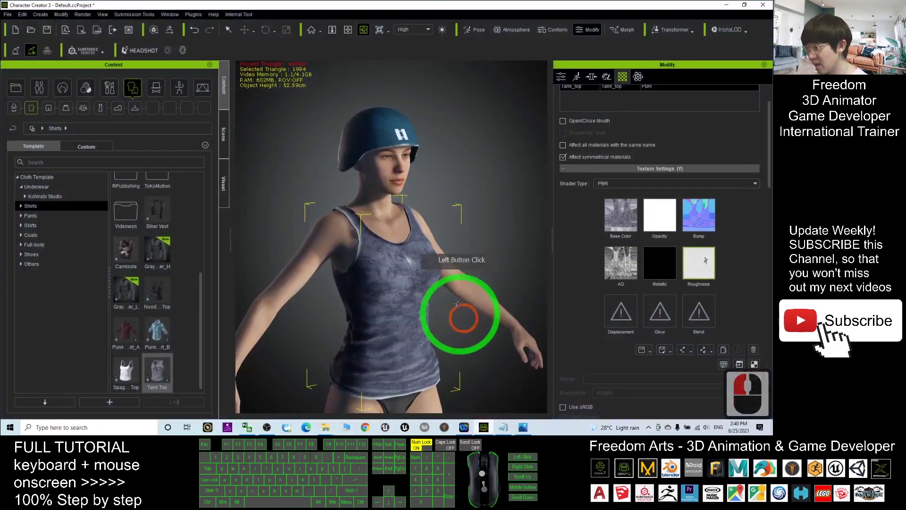
pyautogui.scroll(10, 452, 314)
pyautogui.moveTo(430, 263); pyautogui.dragTo(478, 248)
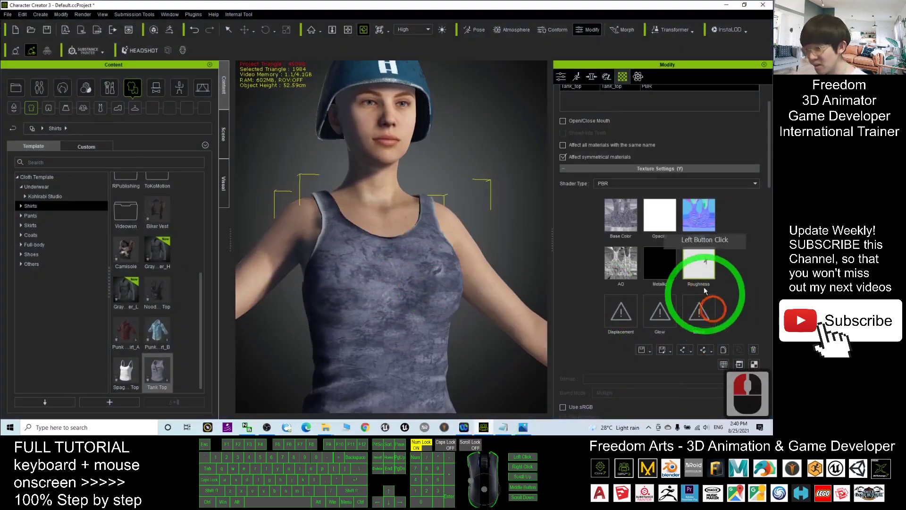
pyautogui.moveTo(374, 7); pyautogui.dragTo(370, 67)
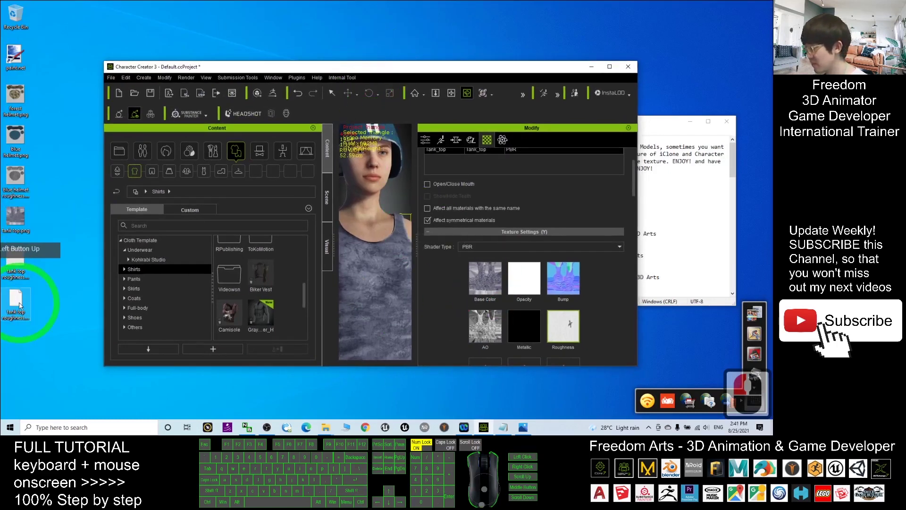
pyautogui.click(21, 262)
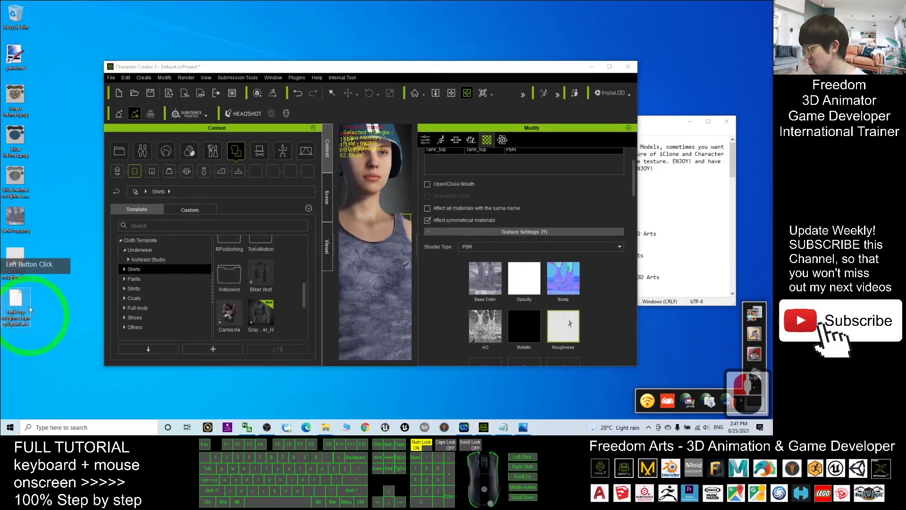
pyautogui.moveTo(20, 269); pyautogui.dragTo(563, 328)
pyautogui.click(609, 66)
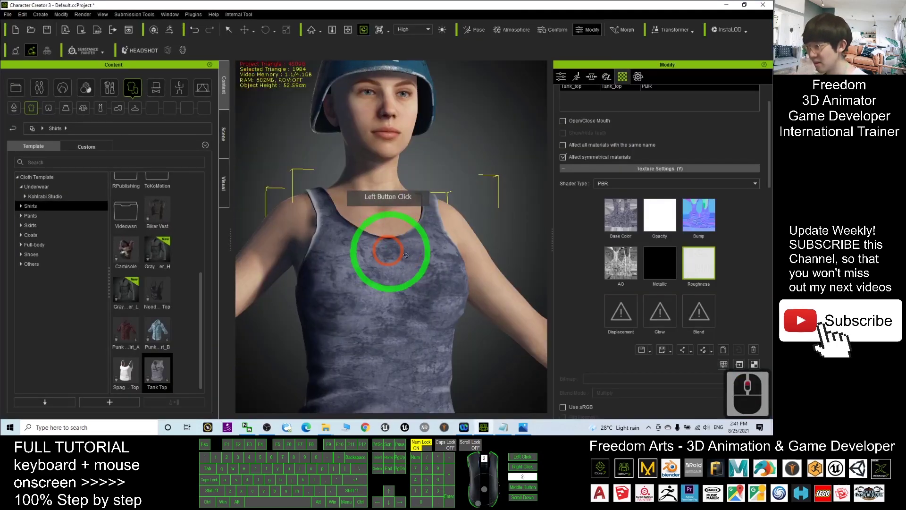
pyautogui.moveTo(309, 256); pyautogui.dragTo(374, 303)
pyautogui.scroll(-19, 479, 307)
pyautogui.moveTo(419, 280); pyautogui.dragTo(277, 314)
# Switch to Photos to view cover.jpg, briefly bring up notes.txt in Notepad, and return to the cover image.
pyautogui.click(522, 427)
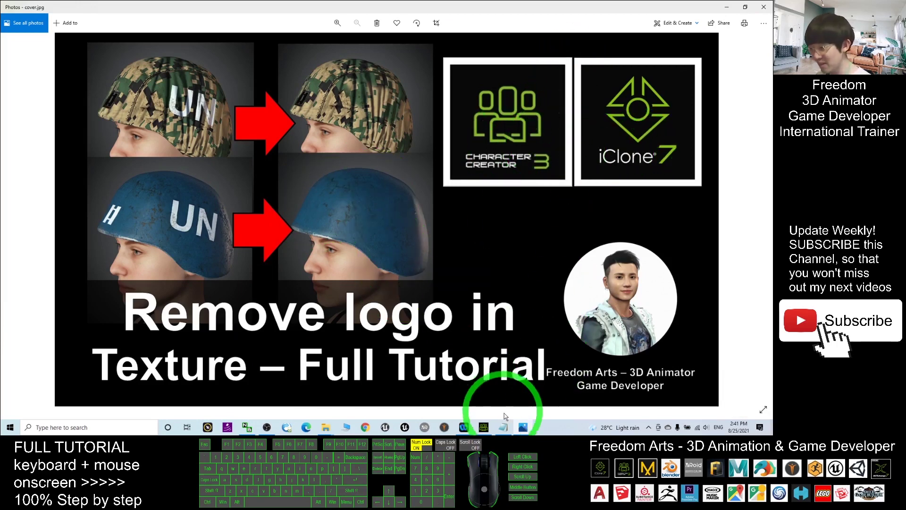
pyautogui.click(505, 427)
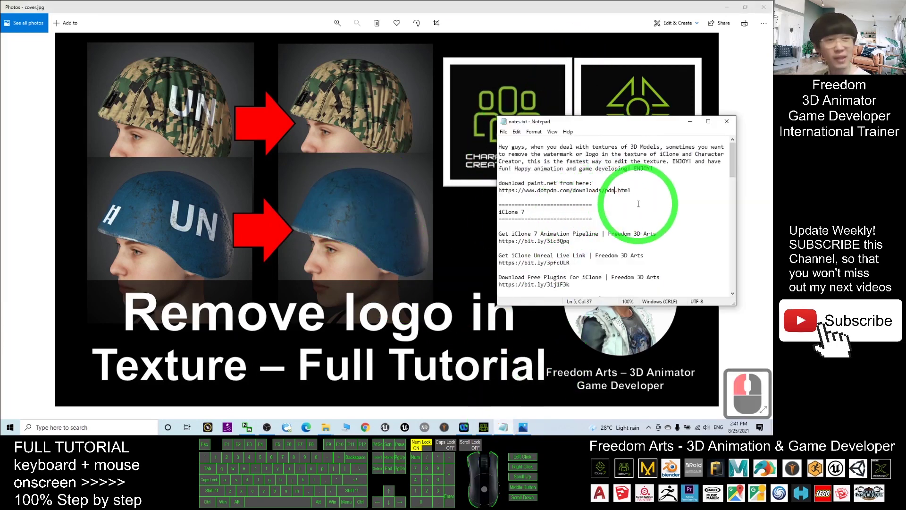
pyautogui.click(398, 5)
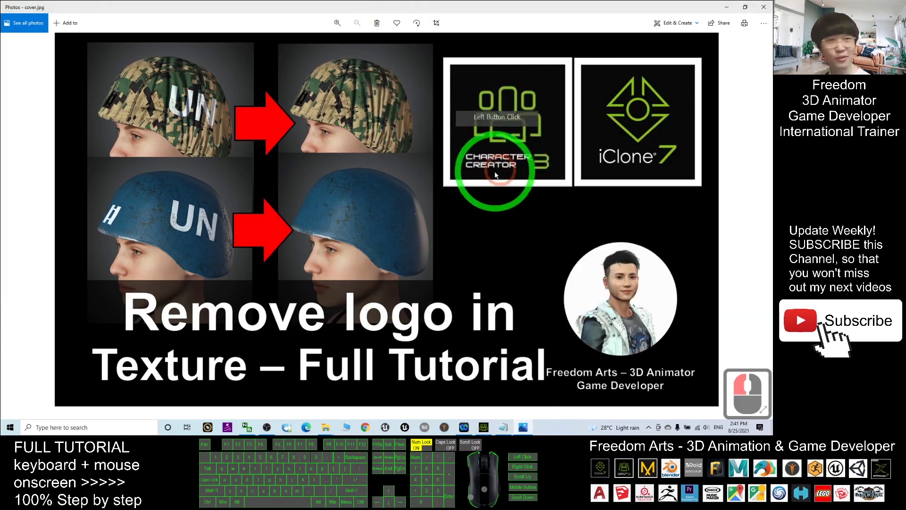